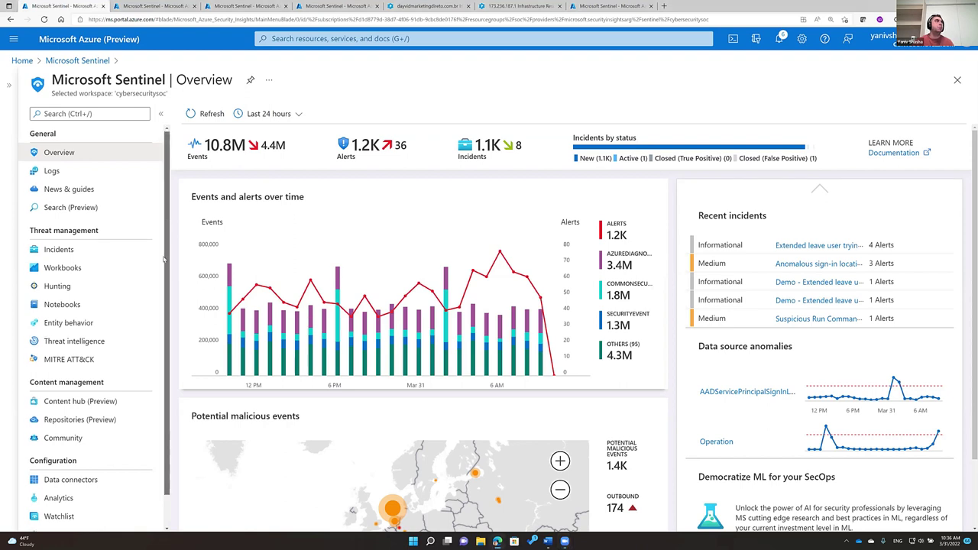
# Find the RiskIQ Illuminate solution in the Content hub by searching "riskIQ" and review its description, content type and pricing.
pyautogui.scroll(-1, 107, 359)
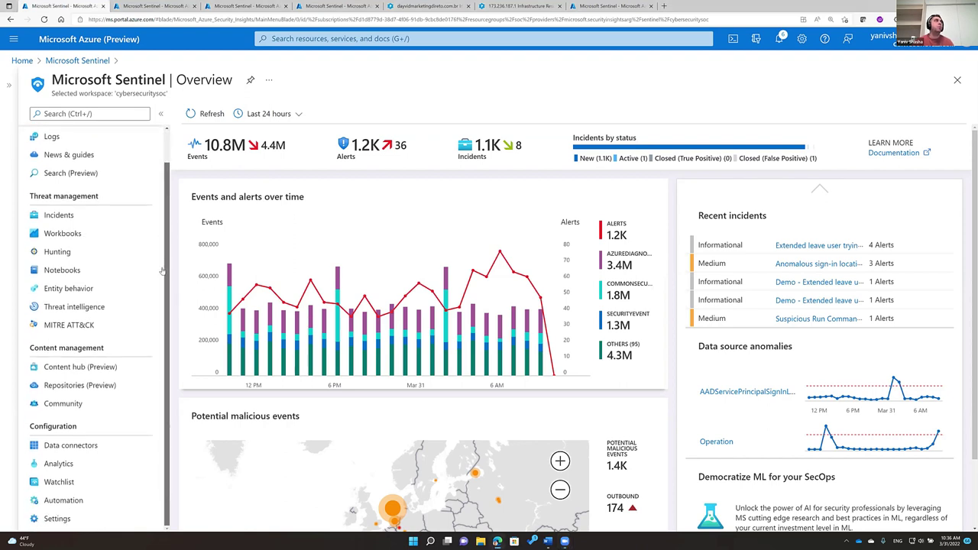
pyautogui.click(70, 367)
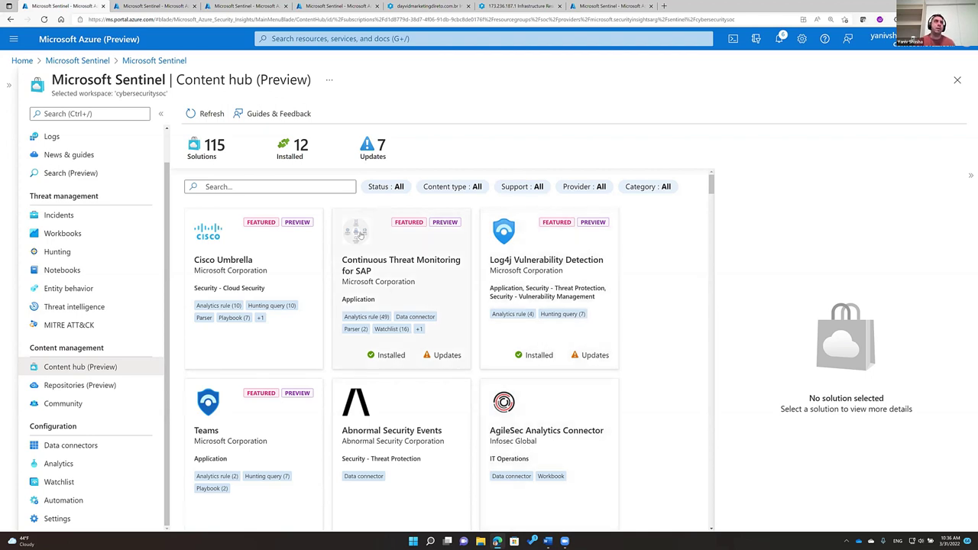
pyautogui.click(268, 189)
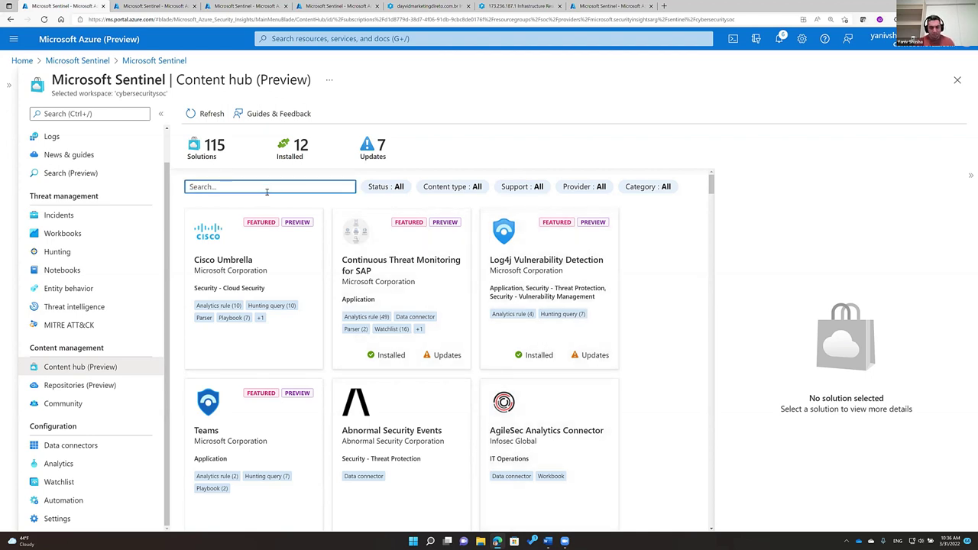
pyautogui.write('risk')
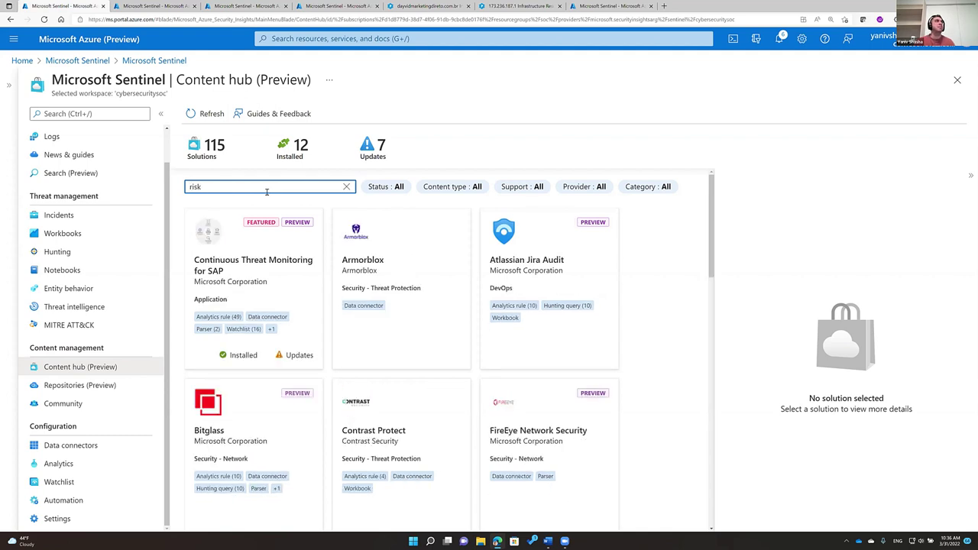
pyautogui.write('IQ')
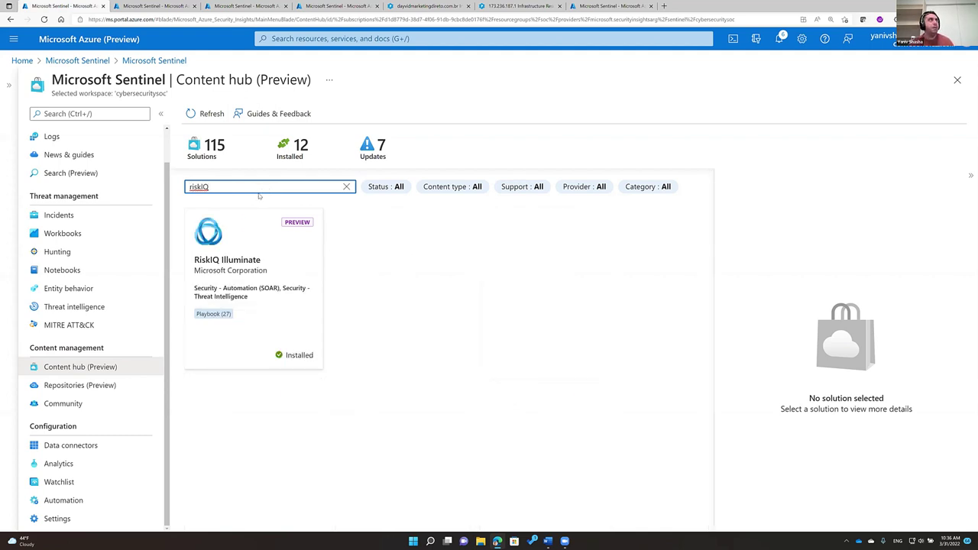
pyautogui.click(272, 260)
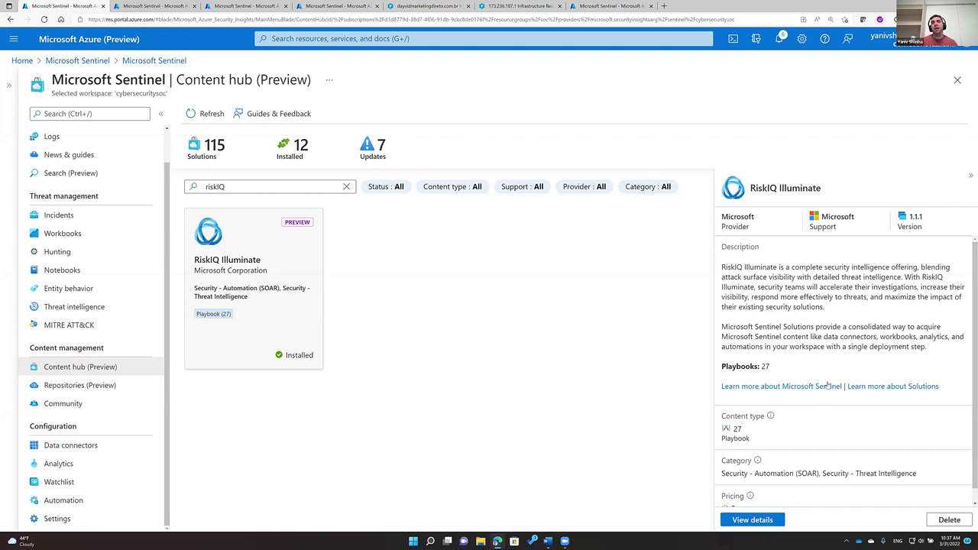
pyautogui.scroll(-1, 822, 391)
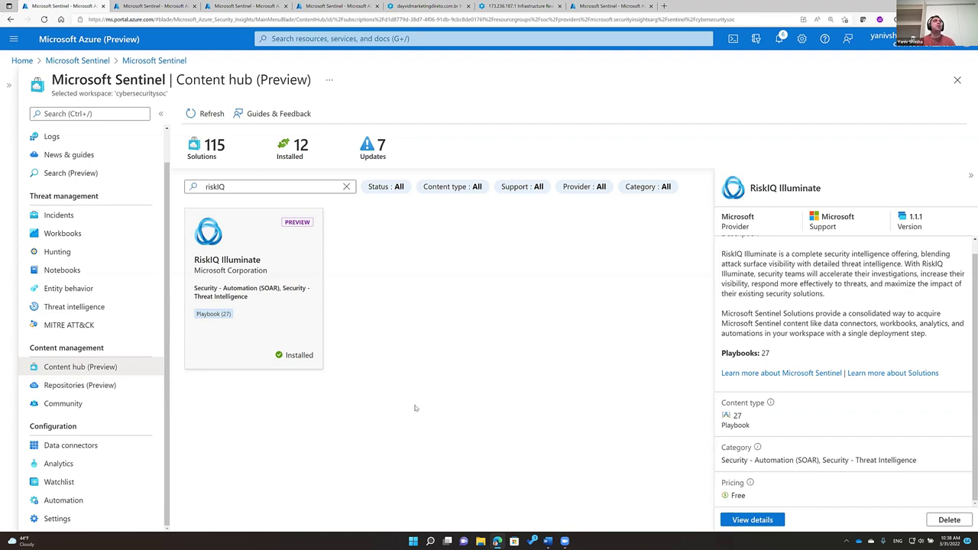
# Search the incidents for "bec", widen the Title column, and select the Financial Fraud BEC attack incident.
pyautogui.click(97, 220)
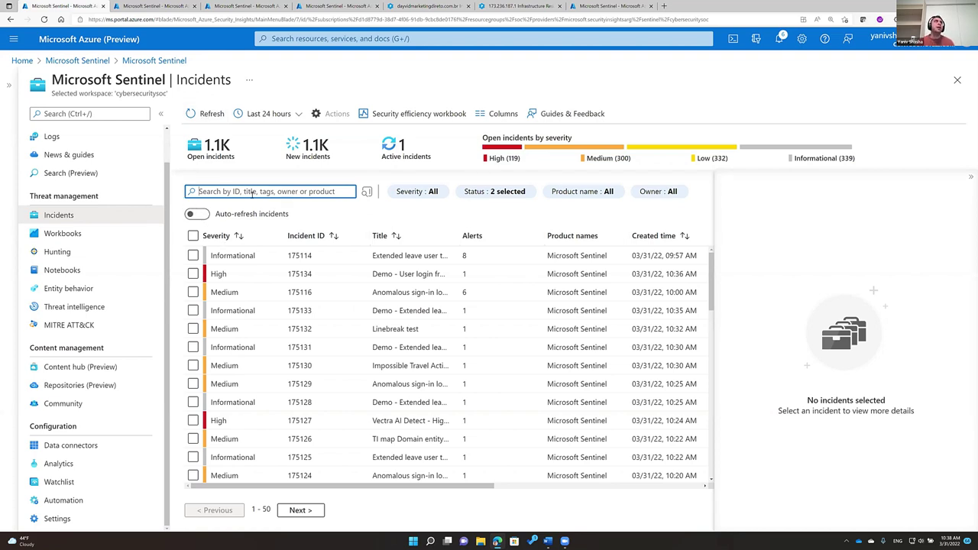
pyautogui.write('bec')
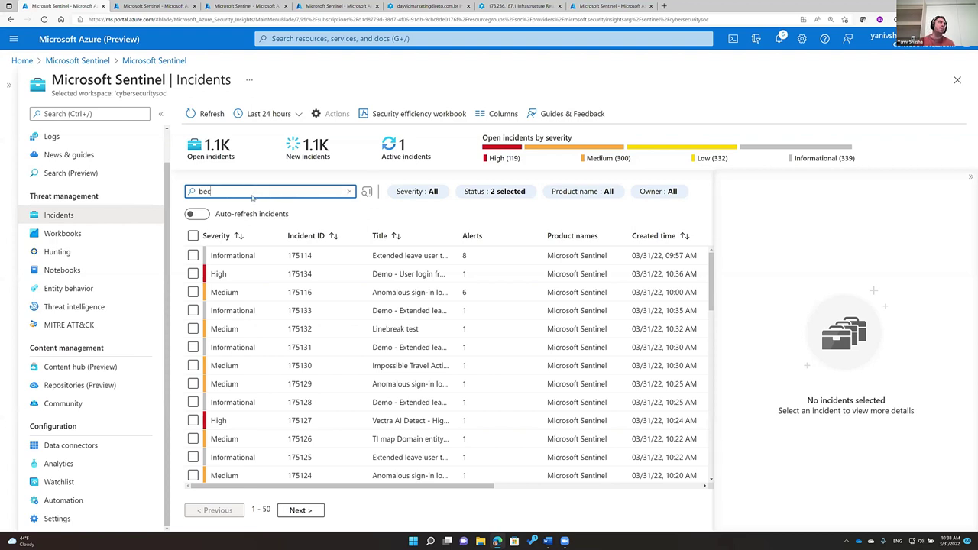
pyautogui.press('Return')
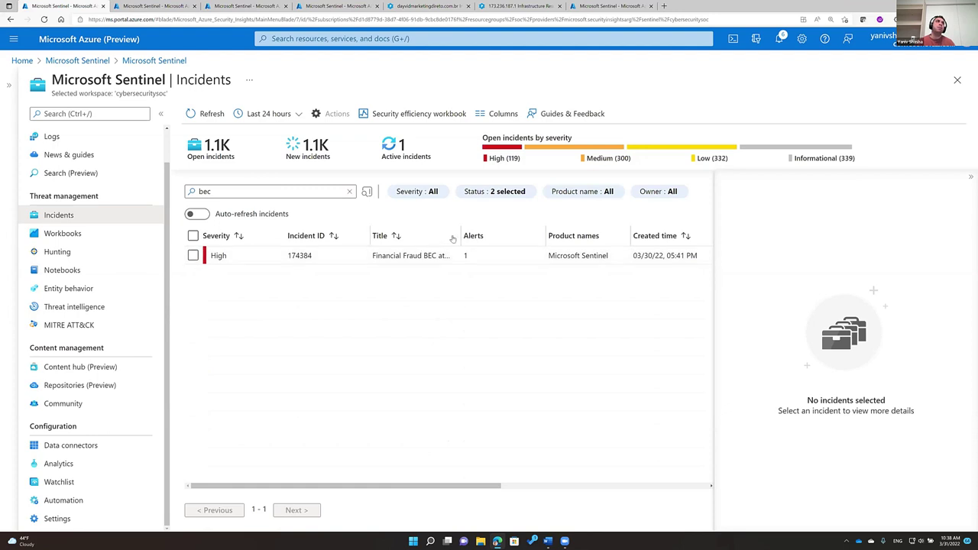
pyautogui.moveTo(462, 235); pyautogui.dragTo(525, 240)
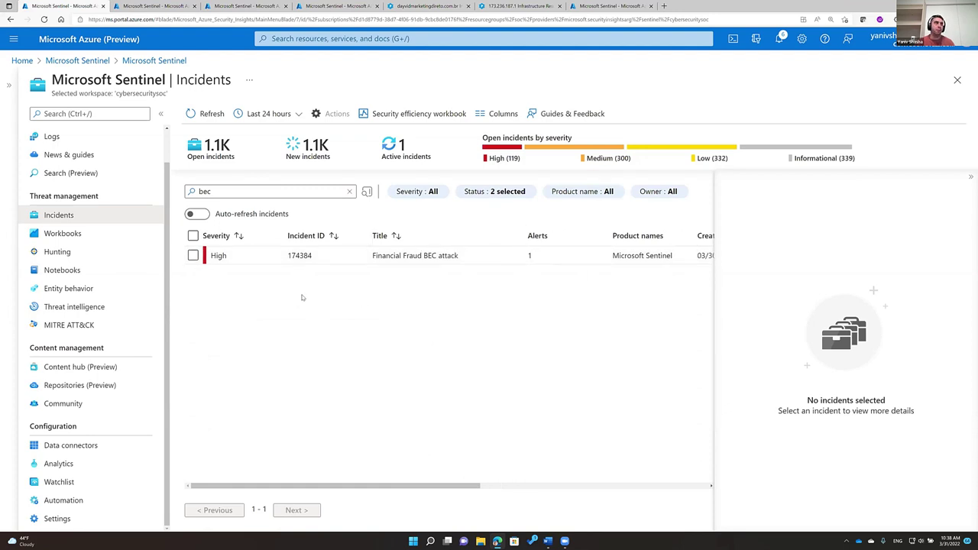
pyautogui.click(260, 259)
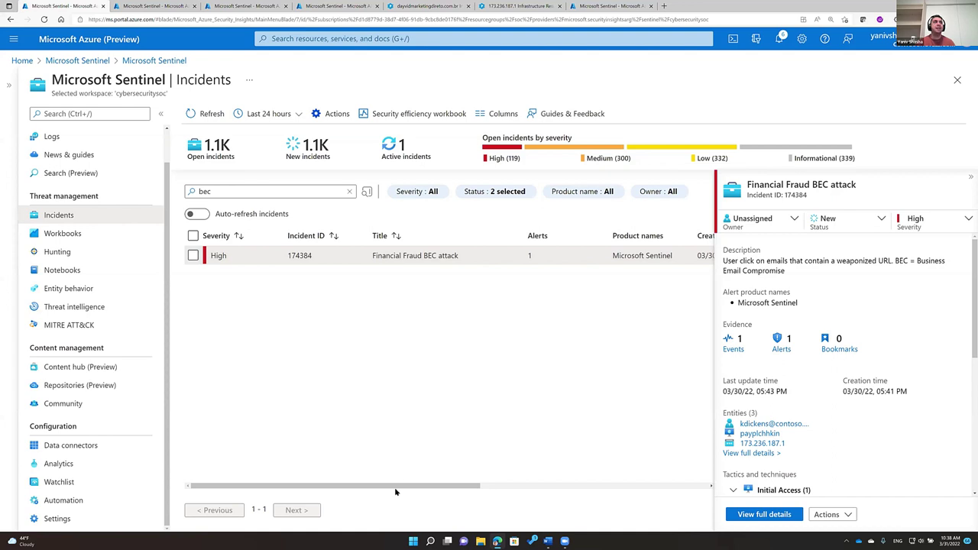
pyautogui.moveTo(395, 491); pyautogui.dragTo(443, 487)
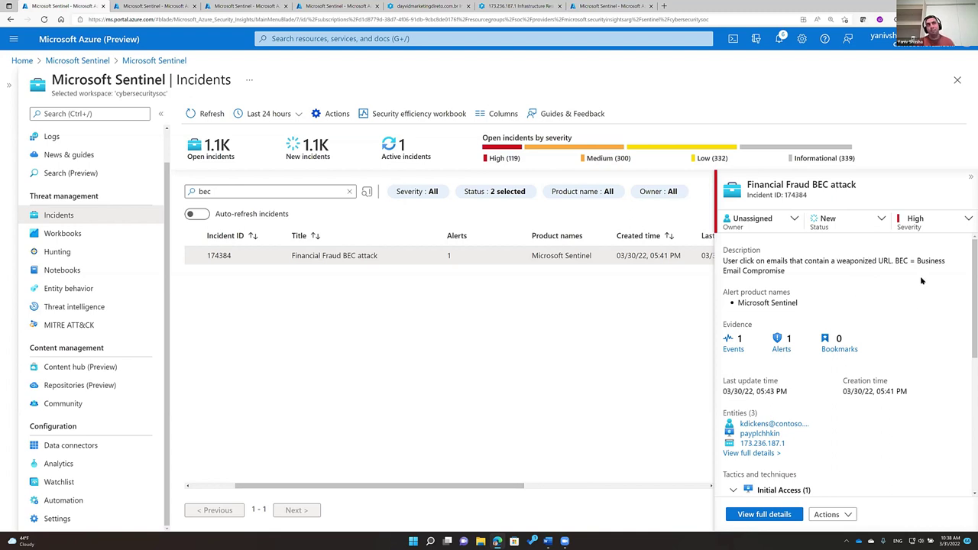
# Assign the Financial Fraud BEC attack incident to yourself and set its status to Active.
pyautogui.click(763, 221)
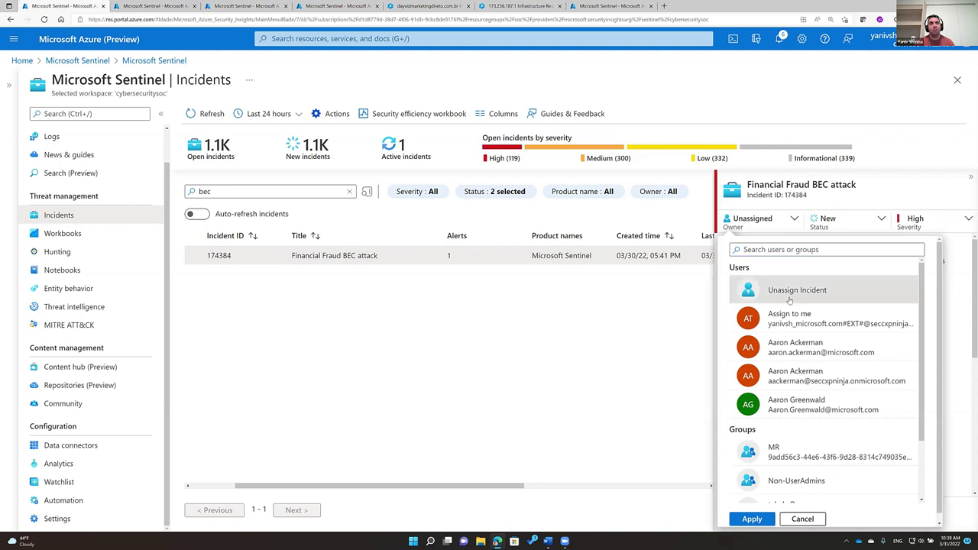
pyautogui.click(782, 313)
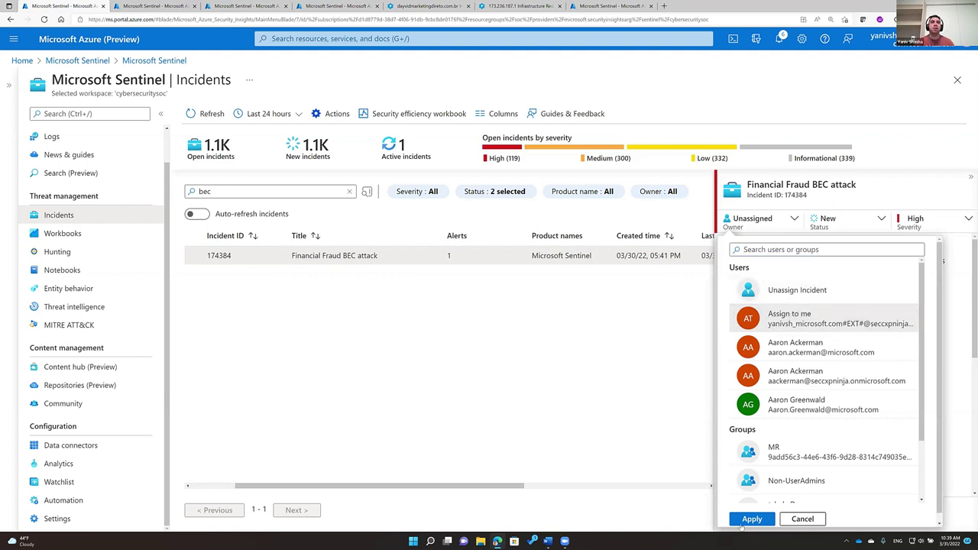
pyautogui.click(743, 520)
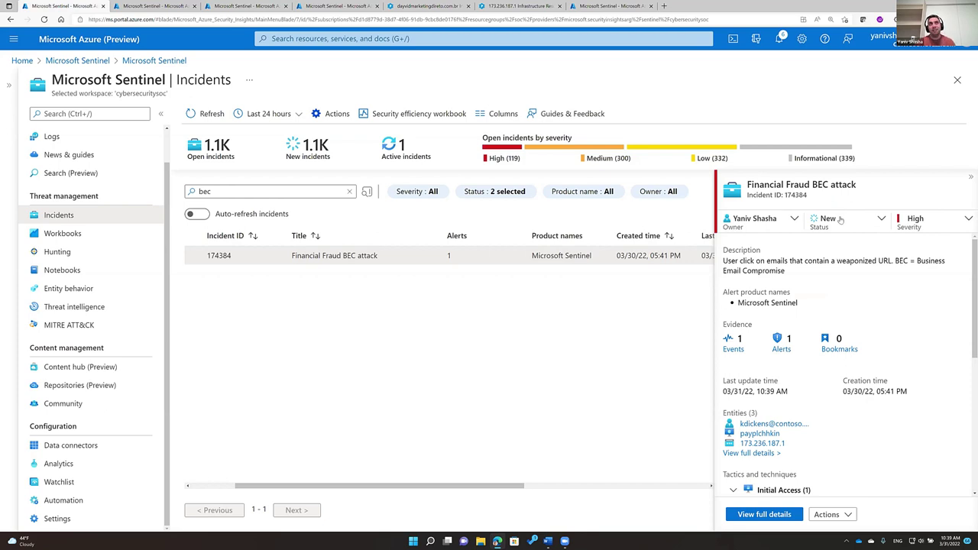
pyautogui.click(841, 221)
pyautogui.click(835, 273)
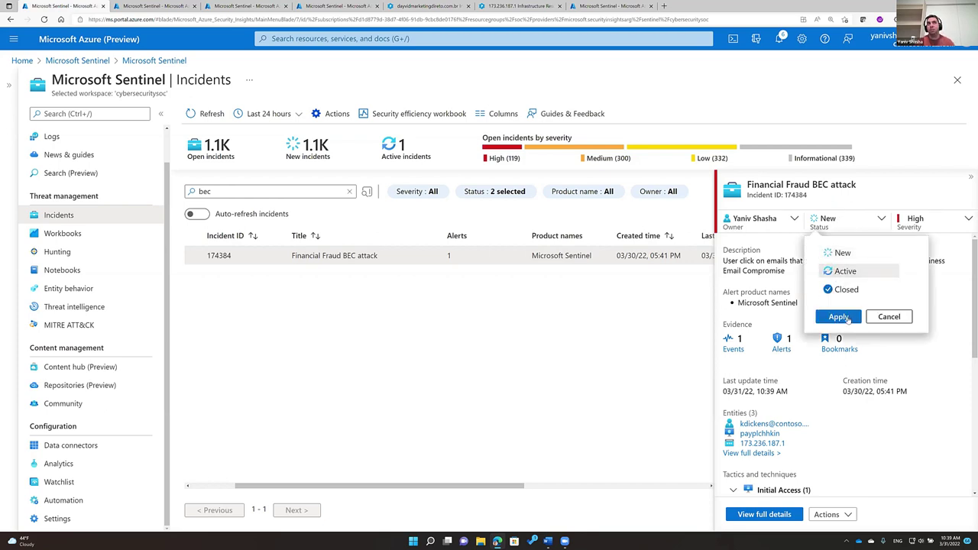
pyautogui.click(848, 320)
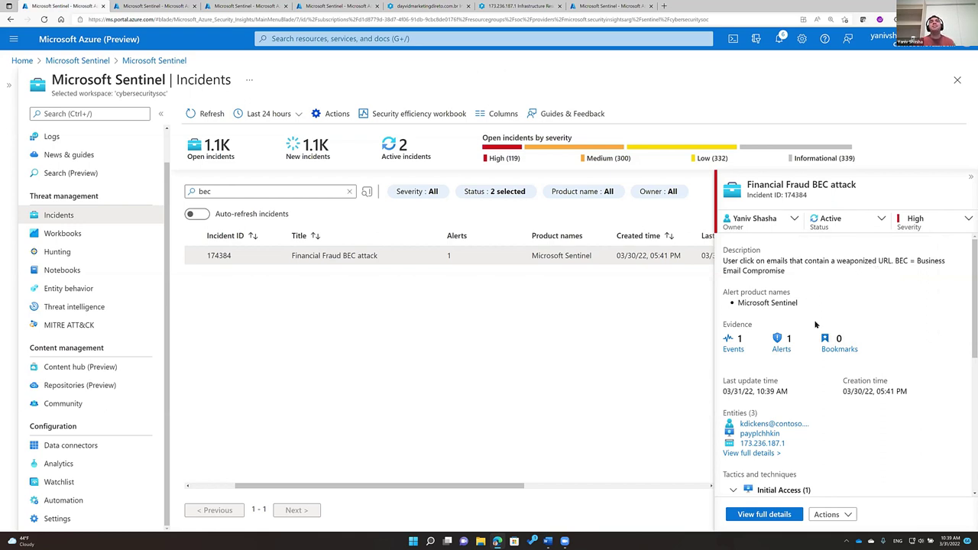
# Examine the incident's entities, tactics, analytics rule, tags and last comment, and open its full details page.
pyautogui.scroll(-1, 815, 322)
pyautogui.scroll(-1, 813, 327)
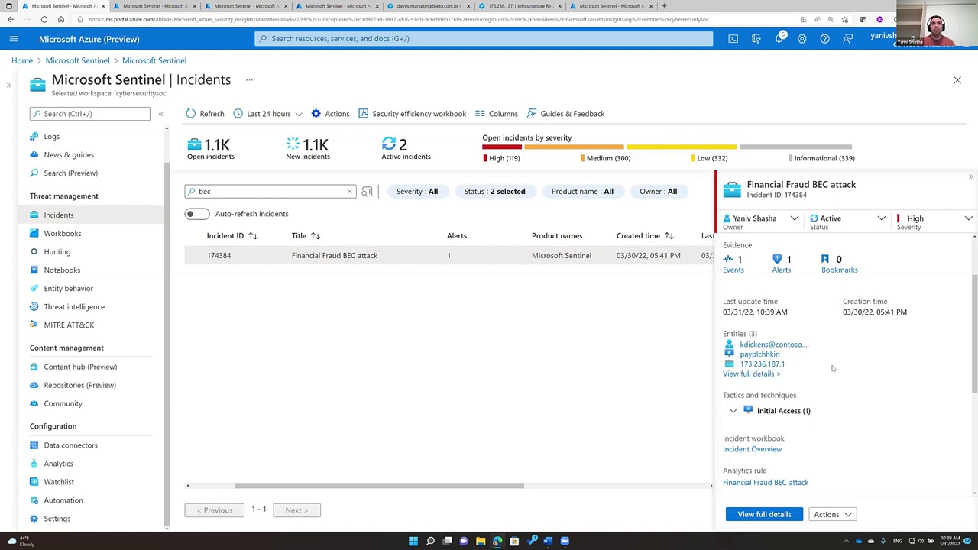
pyautogui.scroll(-1, 833, 368)
pyautogui.scroll(-1, 818, 367)
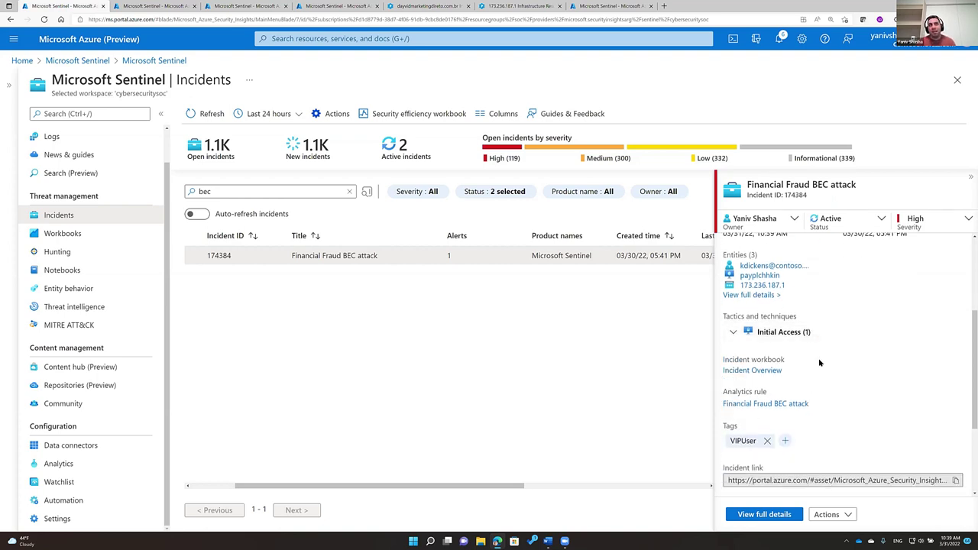
pyautogui.scroll(-1, 822, 366)
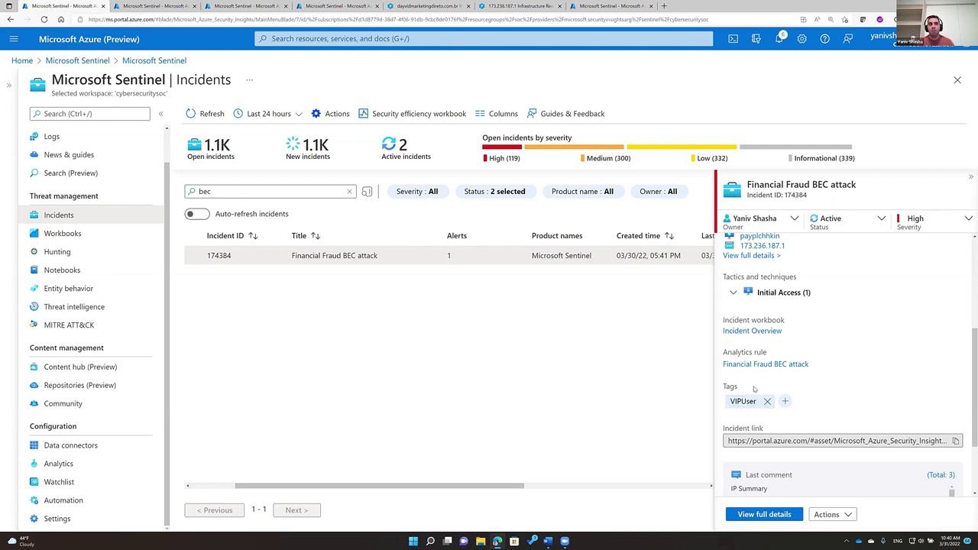
pyautogui.scroll(-2, 821, 413)
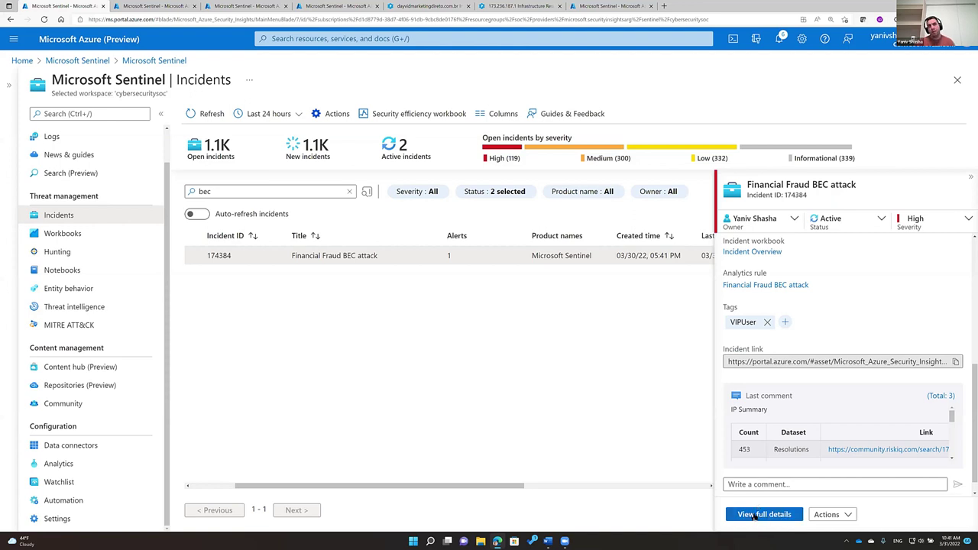
pyautogui.click(755, 516)
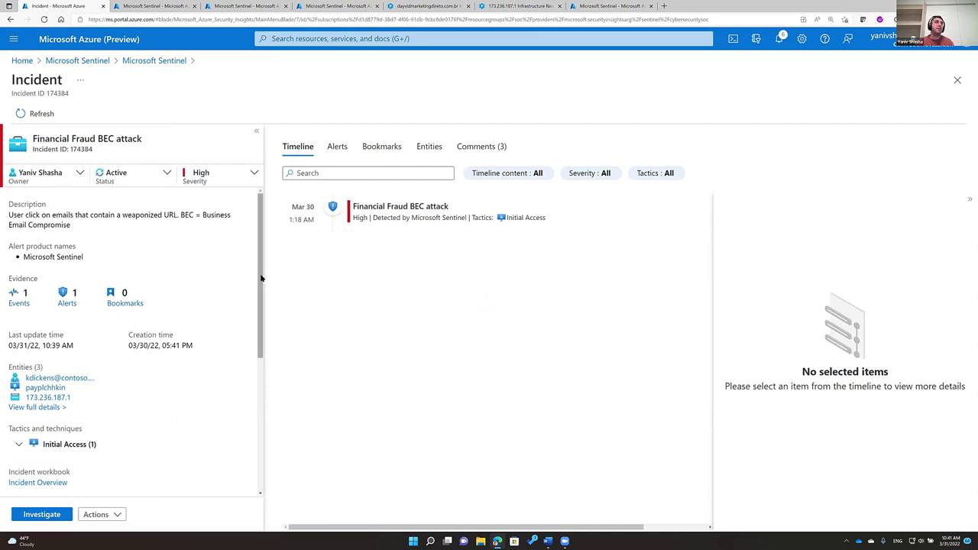
pyautogui.moveTo(260, 277); pyautogui.dragTo(258, 352)
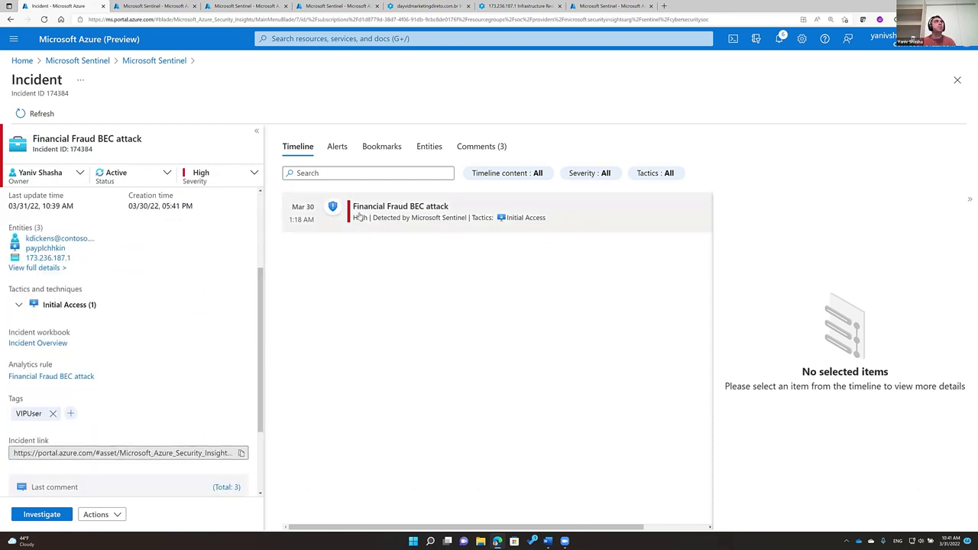
# From the incident's comments, view the RiskIQ resolutions page for 173.236.187.1 and return to the incident.
pyautogui.click(469, 148)
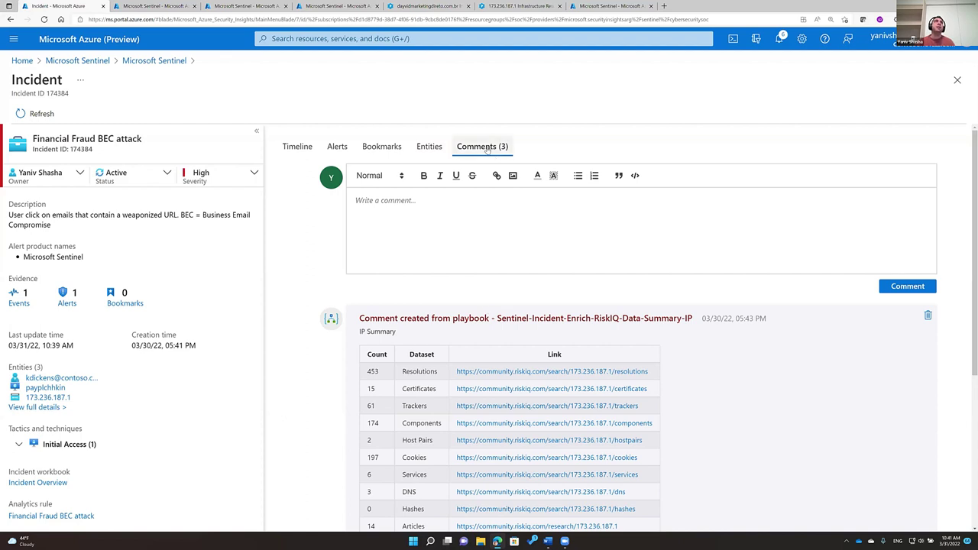
pyautogui.scroll(-2, 500, 268)
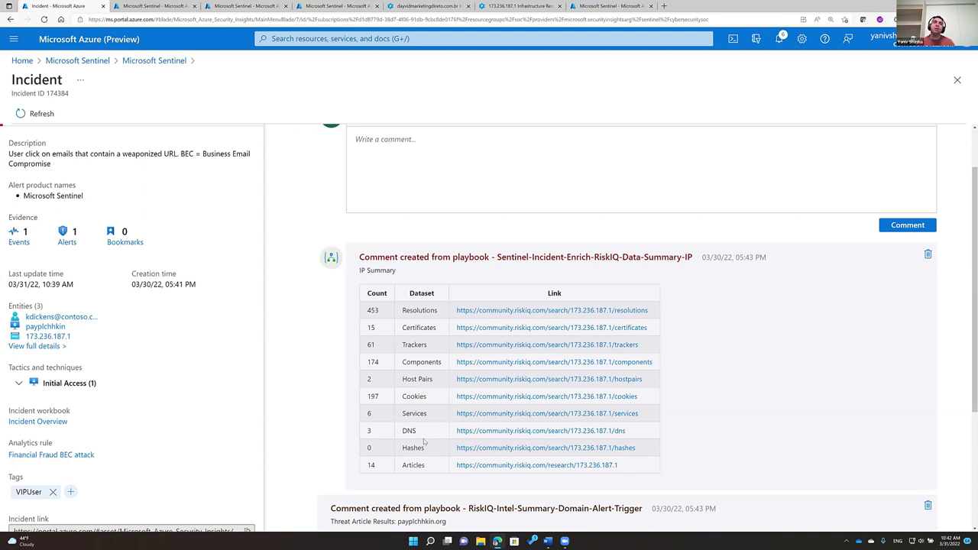
pyautogui.click(531, 310)
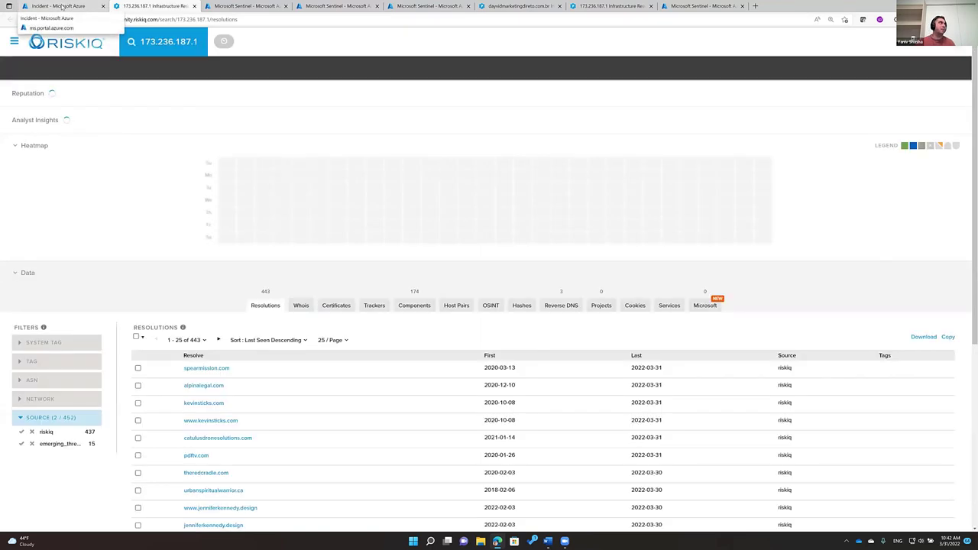
pyautogui.click(72, 6)
# Read the remaining RiskIQ playbook comments covering the domain's threat article and the IP's reputation.
pyautogui.scroll(-2, 631, 231)
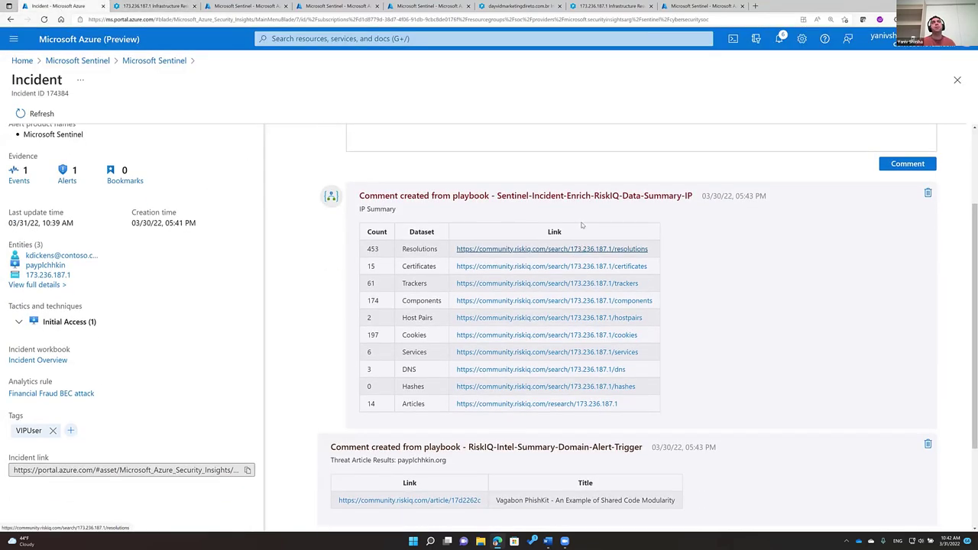
pyautogui.scroll(-2, 635, 399)
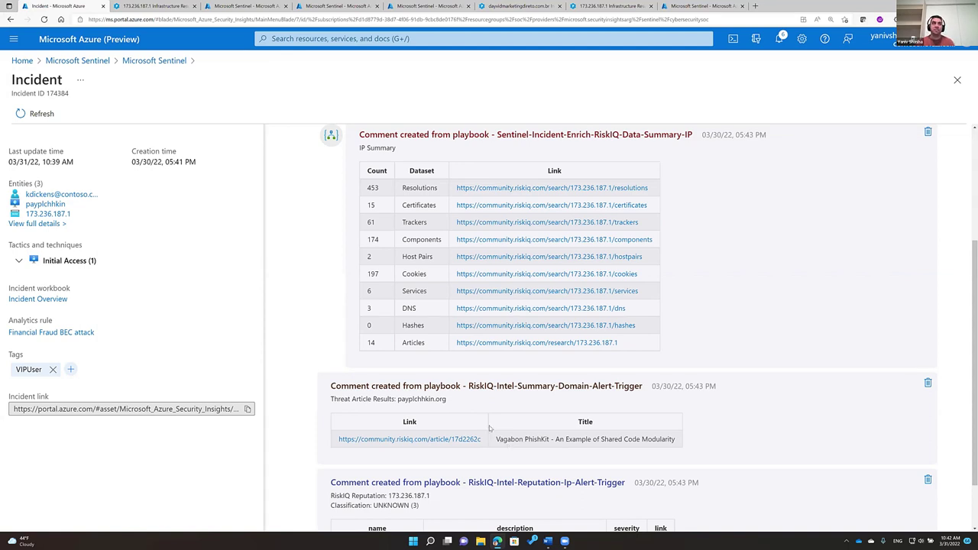
pyautogui.doubleClick(539, 440)
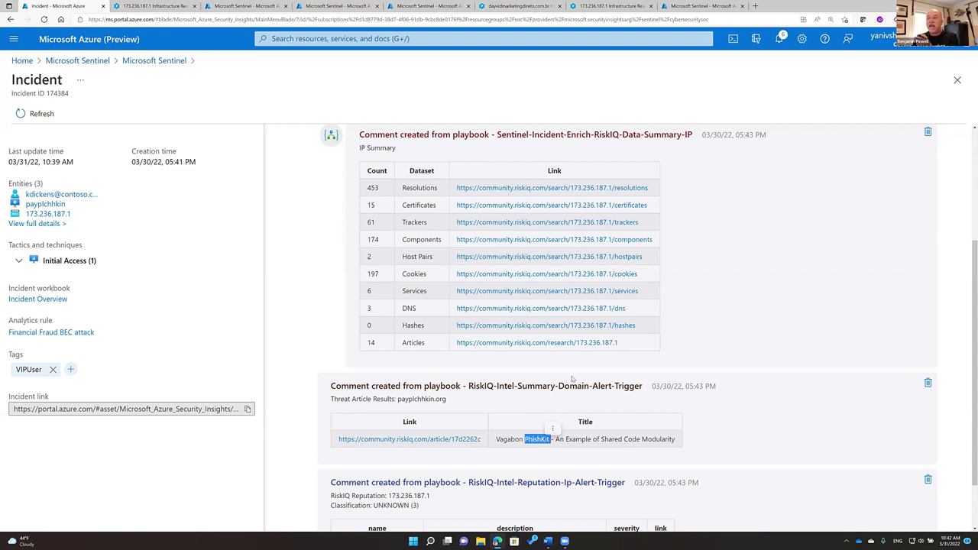
pyautogui.click(542, 411)
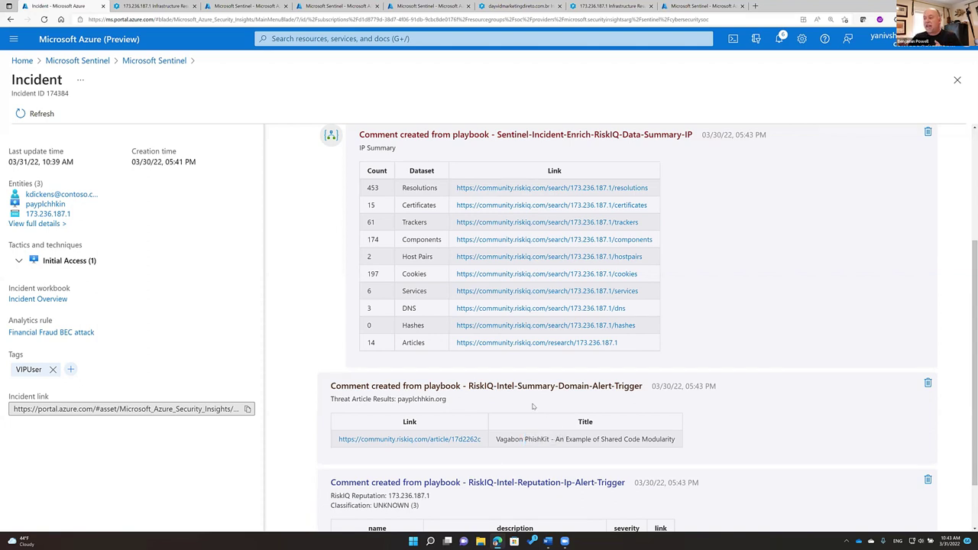
pyautogui.scroll(-1, 516, 407)
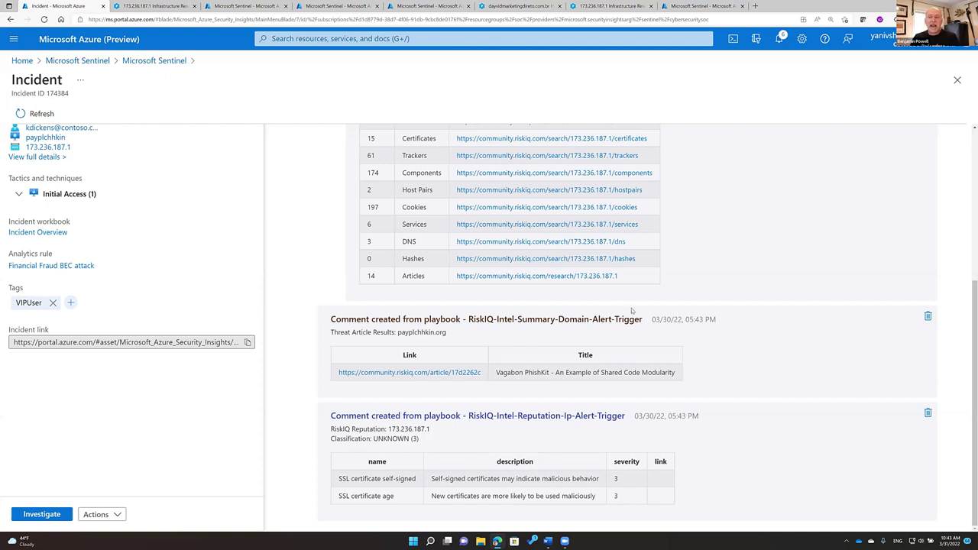
# Open the existing Logs query that filters CommonSecurityLog for DestinationIP containing "173.236.187.1".
pyautogui.click(258, 7)
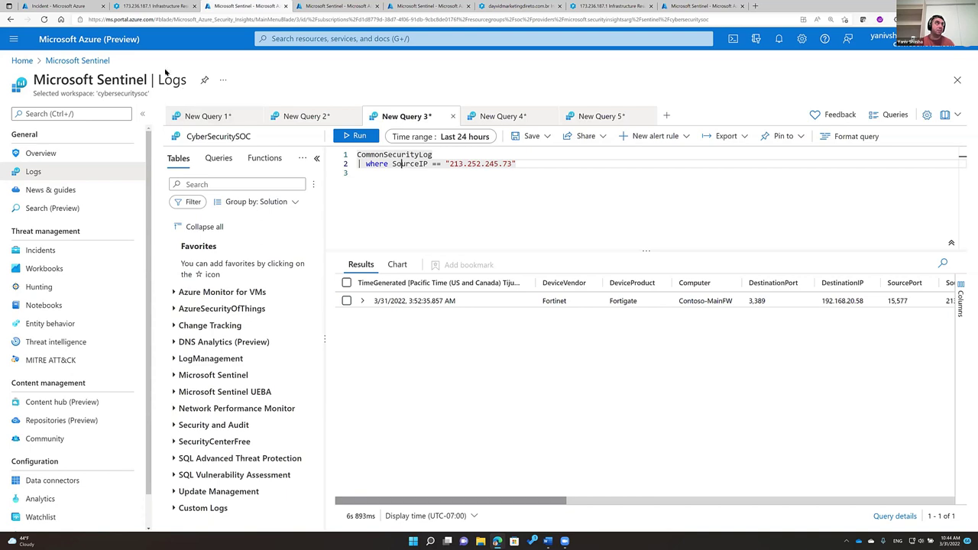
pyautogui.click(203, 114)
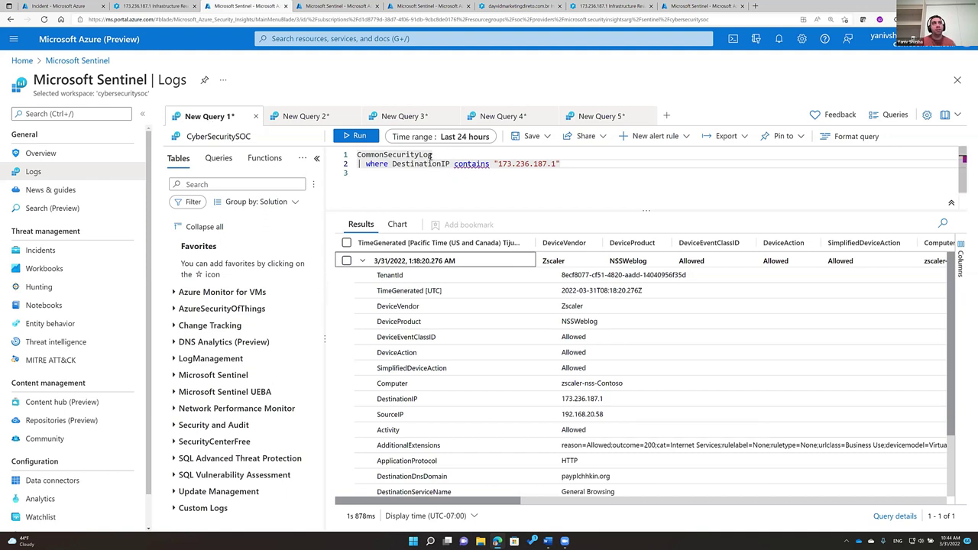
pyautogui.moveTo(433, 156)
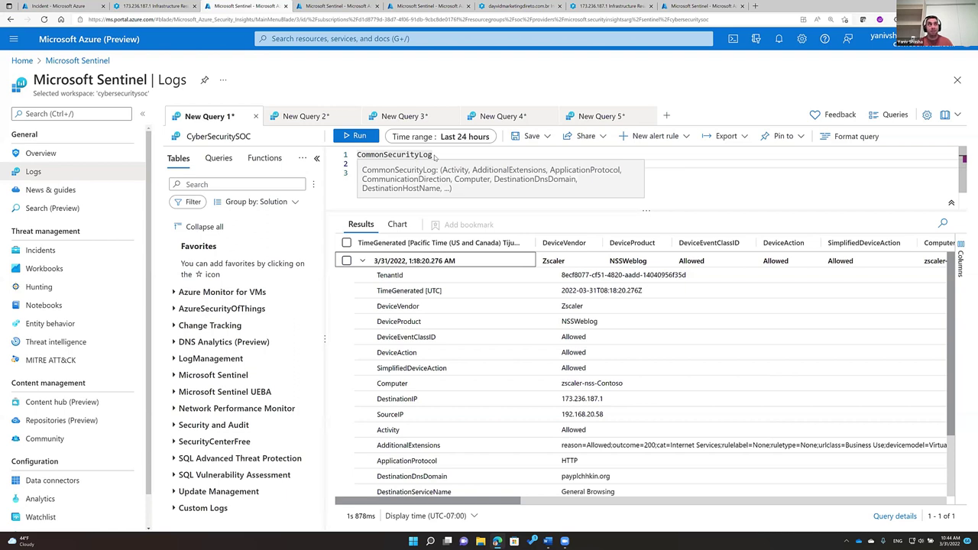
# Examine the Zscaler record returned for destination IP 173.236.187.1, from its destination IP and domain down to the request URL and source user.
pyautogui.write('| where DestinationIP contains "173.236.187.1"')
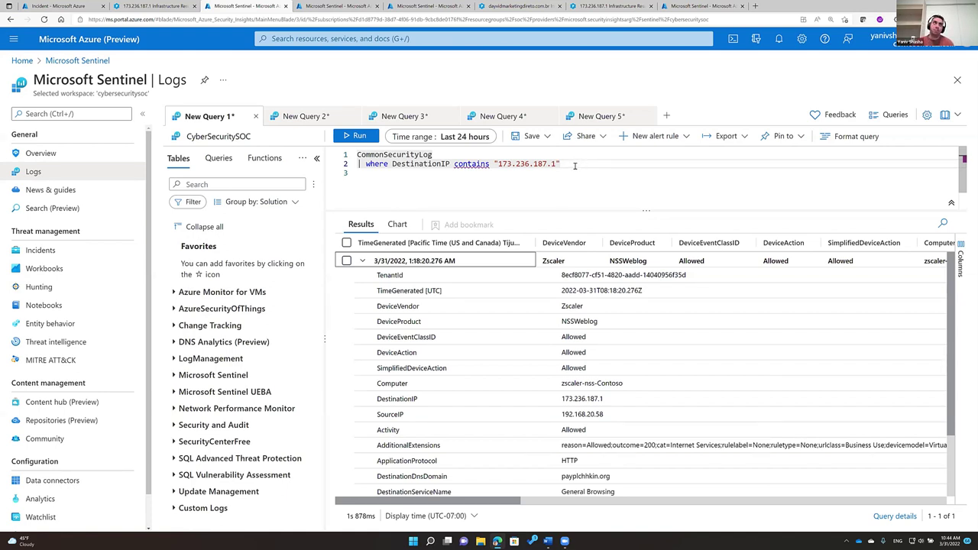
pyautogui.click(372, 154)
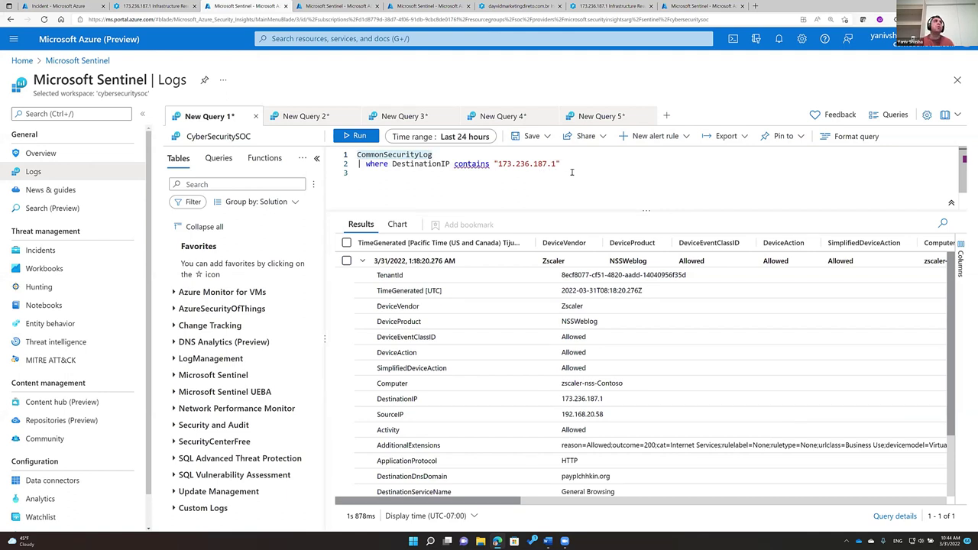
pyautogui.click(571, 165)
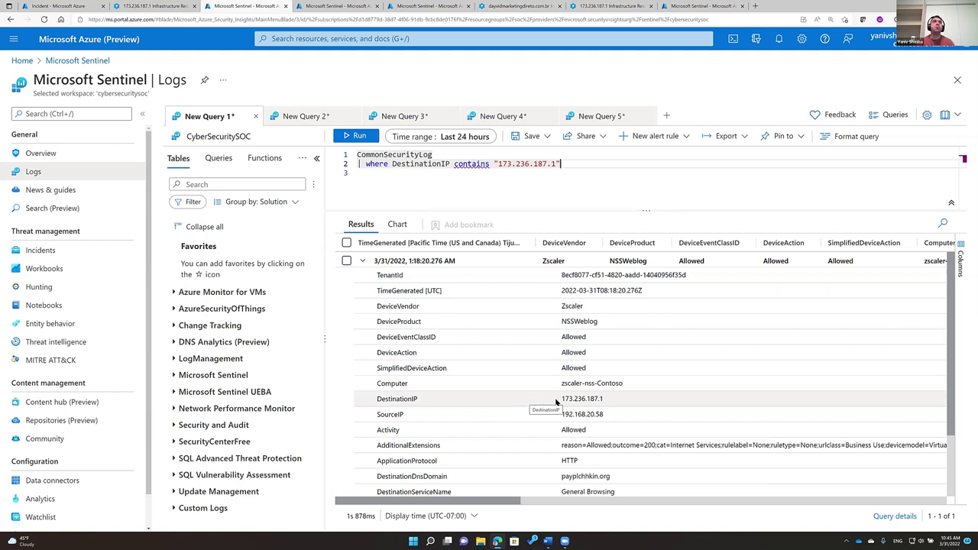
pyautogui.moveTo(563, 399); pyautogui.dragTo(610, 402)
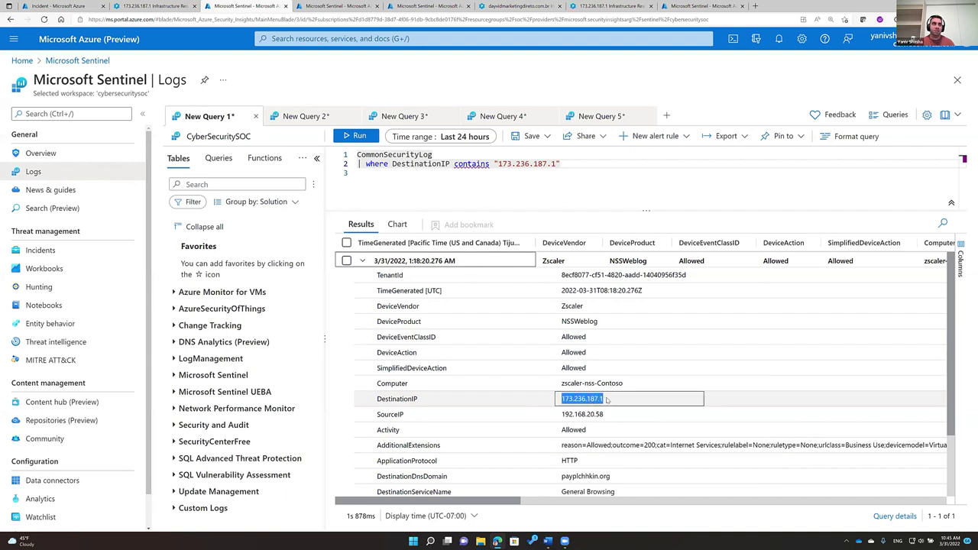
pyautogui.scroll(-1, 566, 405)
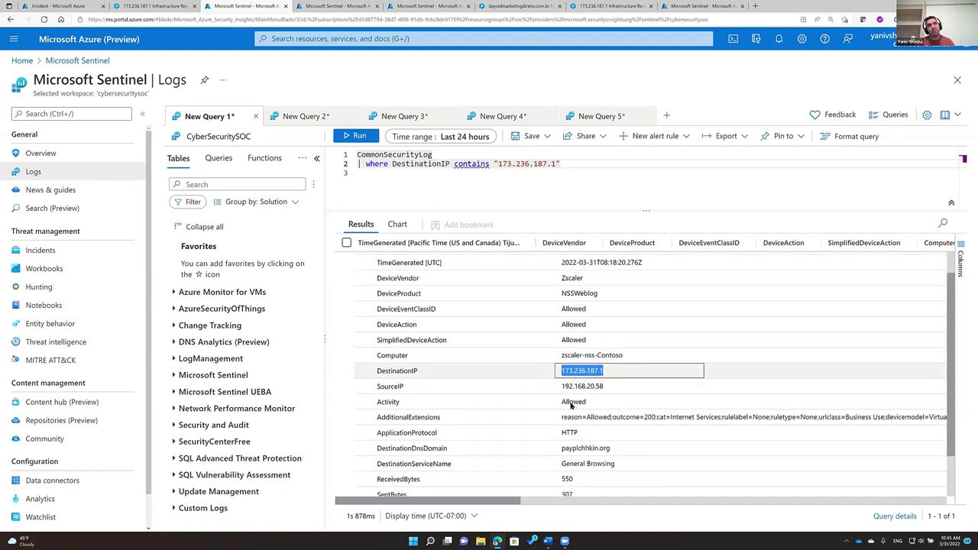
pyautogui.scroll(1, 545, 394)
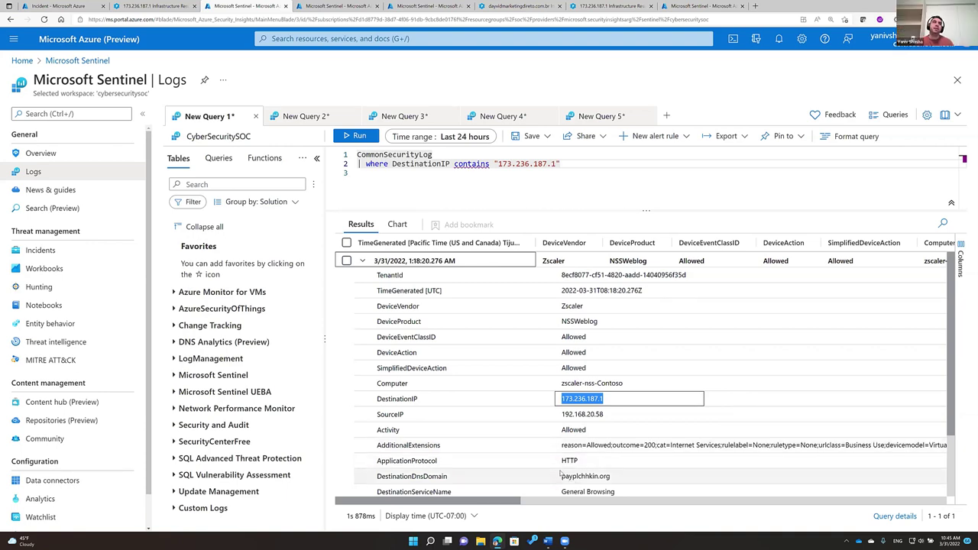
pyautogui.scroll(-2, 560, 476)
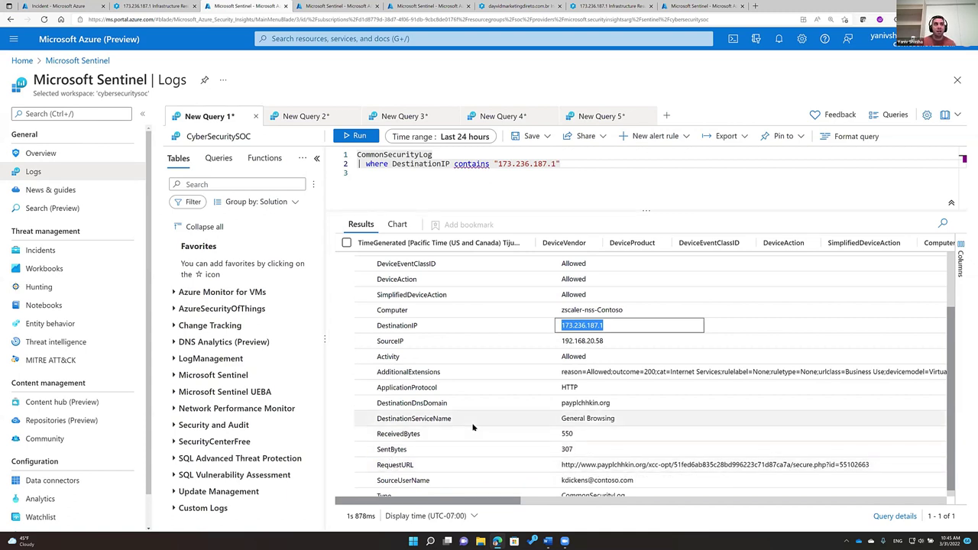
pyautogui.scroll(-1, 557, 470)
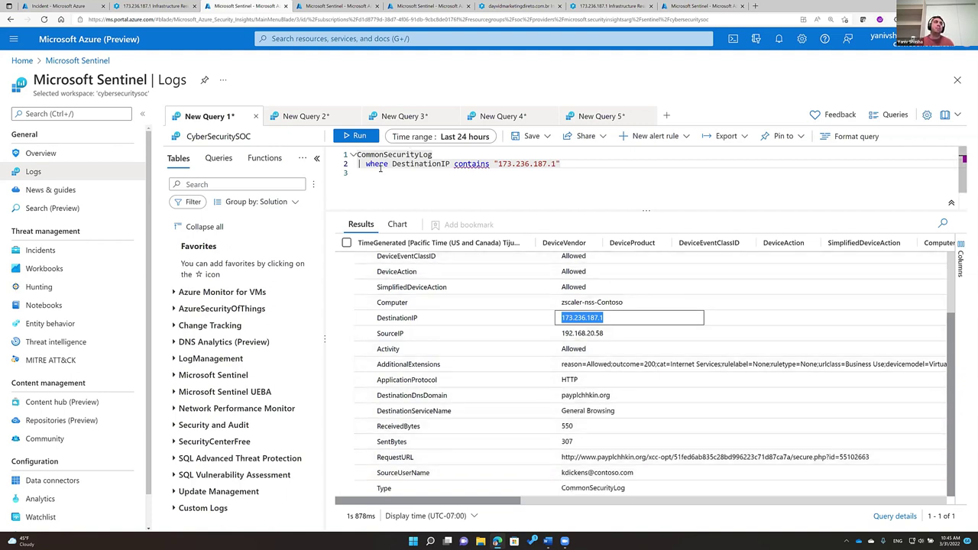
# Open the SecurityEvent query for EventID 4624 and inspect the logon record's event ID, IP address and logon type.
pyautogui.click(305, 115)
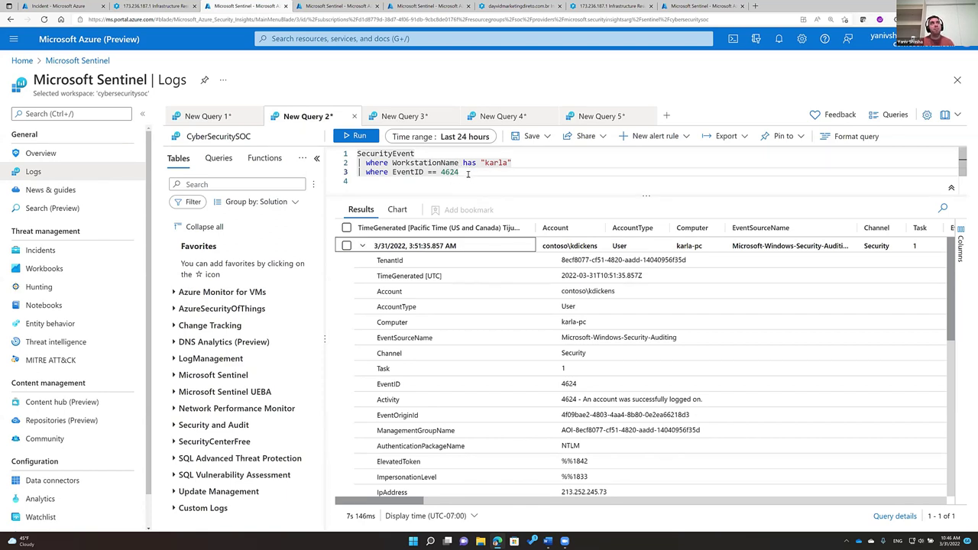
pyautogui.click(413, 163)
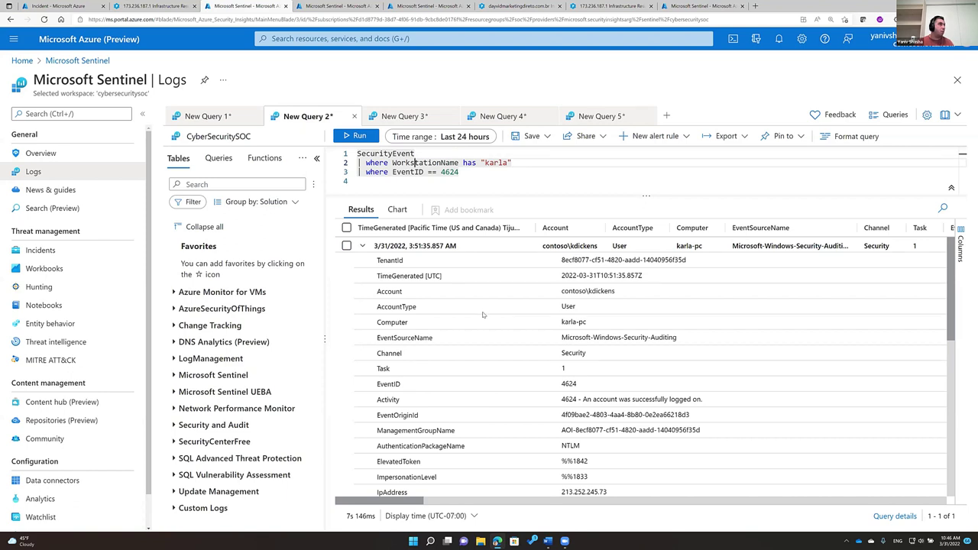
pyautogui.doubleClick(571, 384)
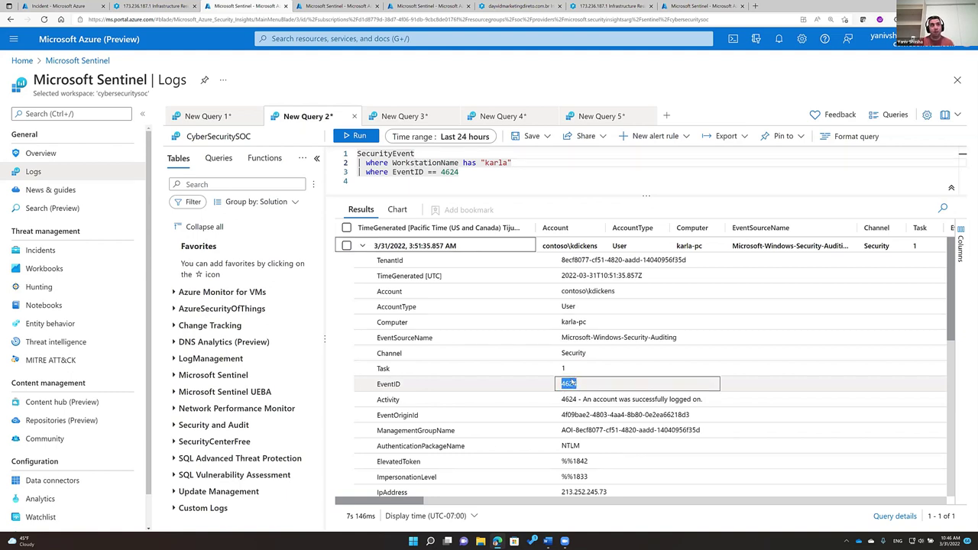
pyautogui.scroll(-1, 549, 419)
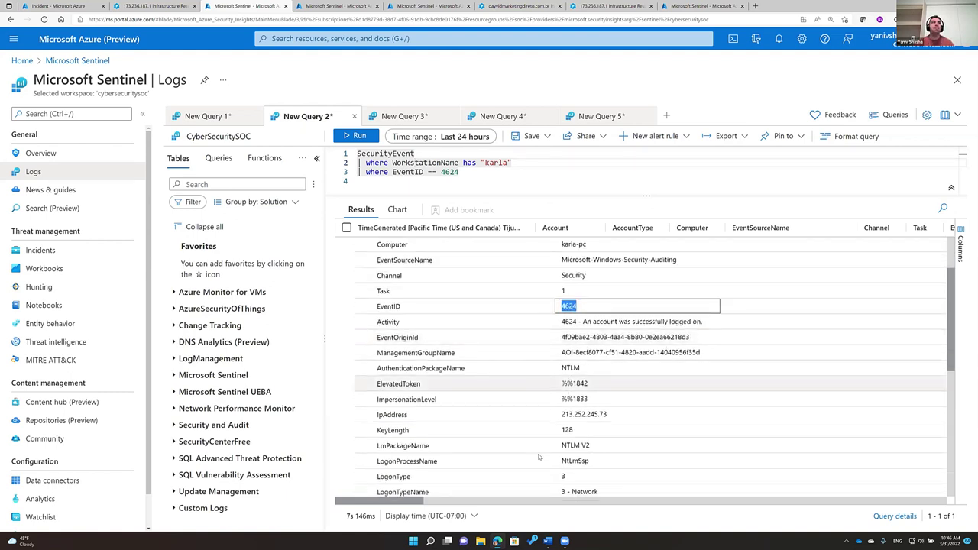
pyautogui.click(552, 418)
pyautogui.moveTo(560, 419); pyautogui.dragTo(608, 417)
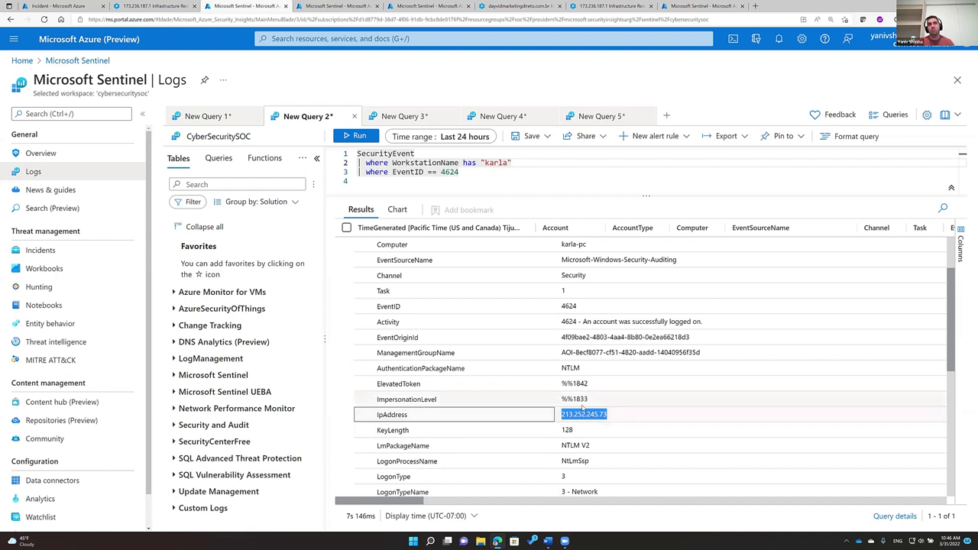
pyautogui.click(642, 418)
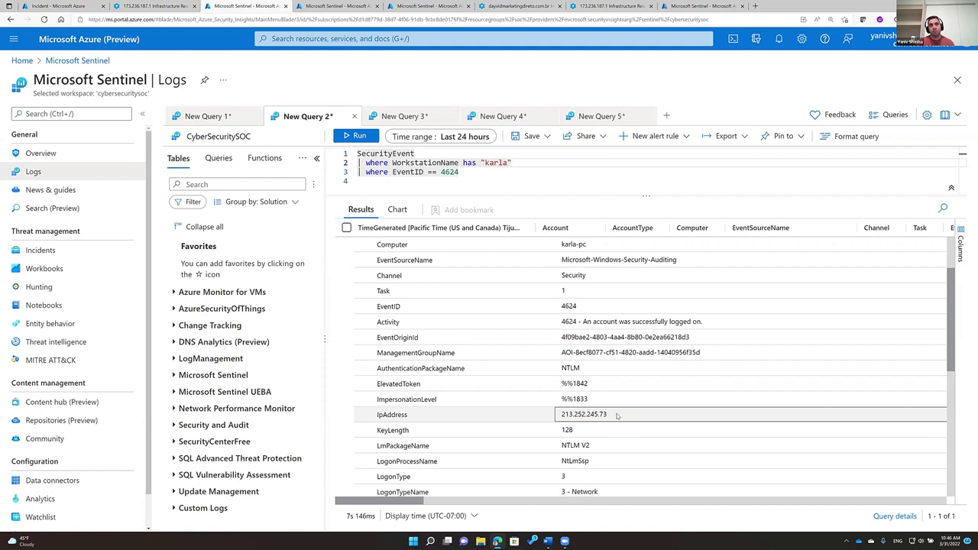
pyautogui.scroll(-1, 627, 419)
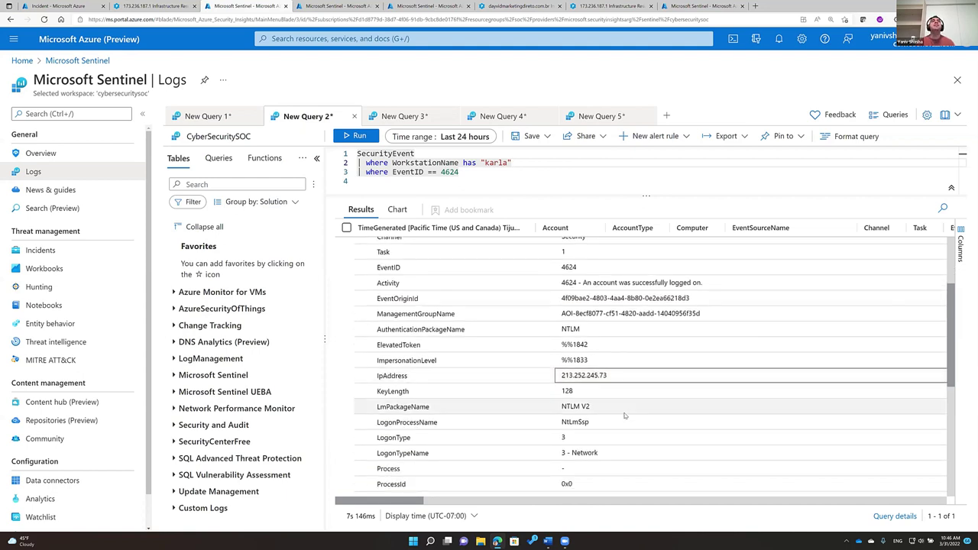
pyautogui.scroll(-1, 625, 416)
pyautogui.scroll(-1, 620, 422)
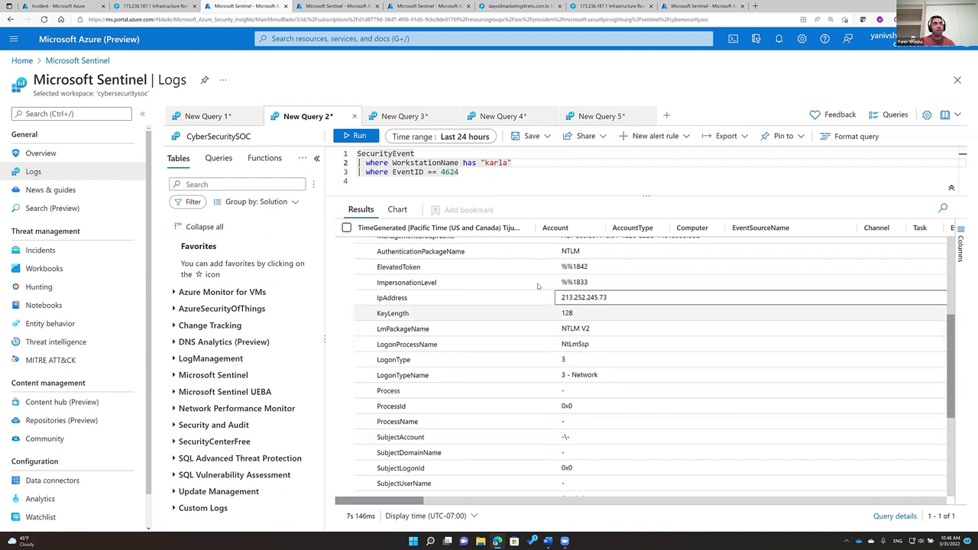
# Open the CommonSecurityLog query for SourceIP "213.252.245.73", expand the Fortinet record and read its ports, IPs and application protocol.
pyautogui.click(388, 116)
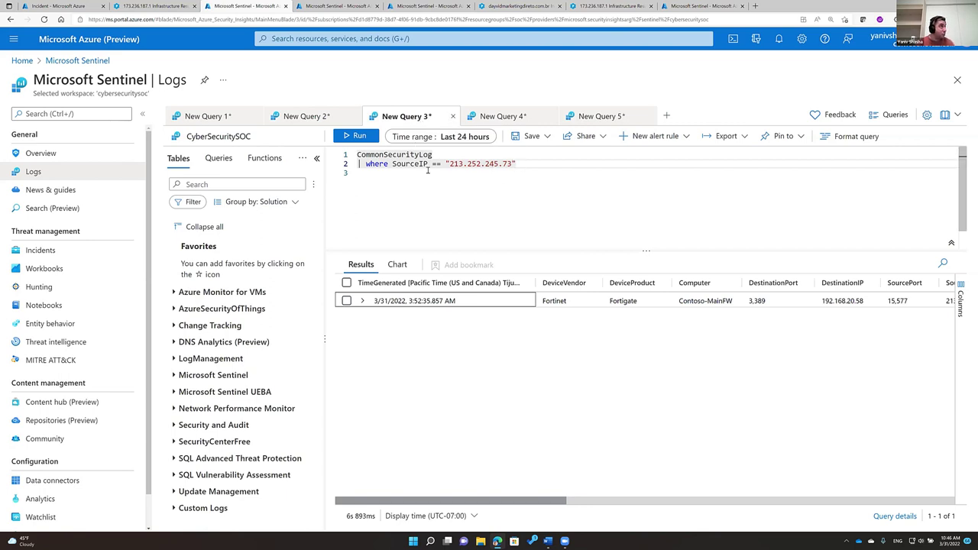
pyautogui.moveTo(359, 154)
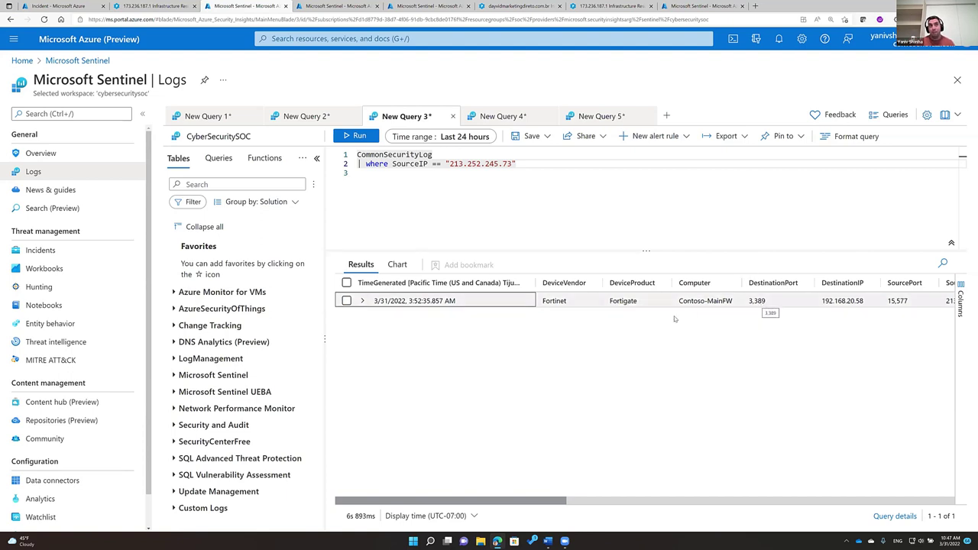
pyautogui.click(362, 300)
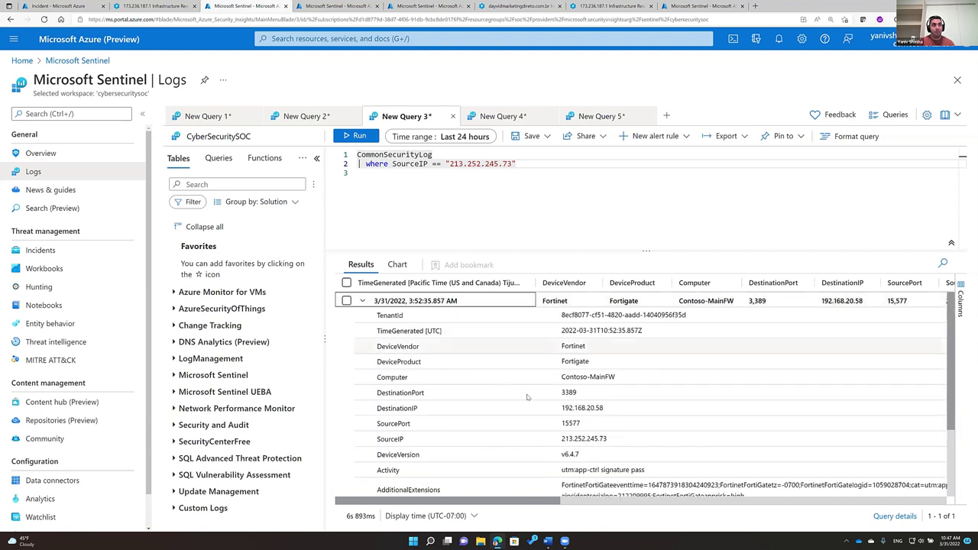
pyautogui.scroll(-1, 526, 396)
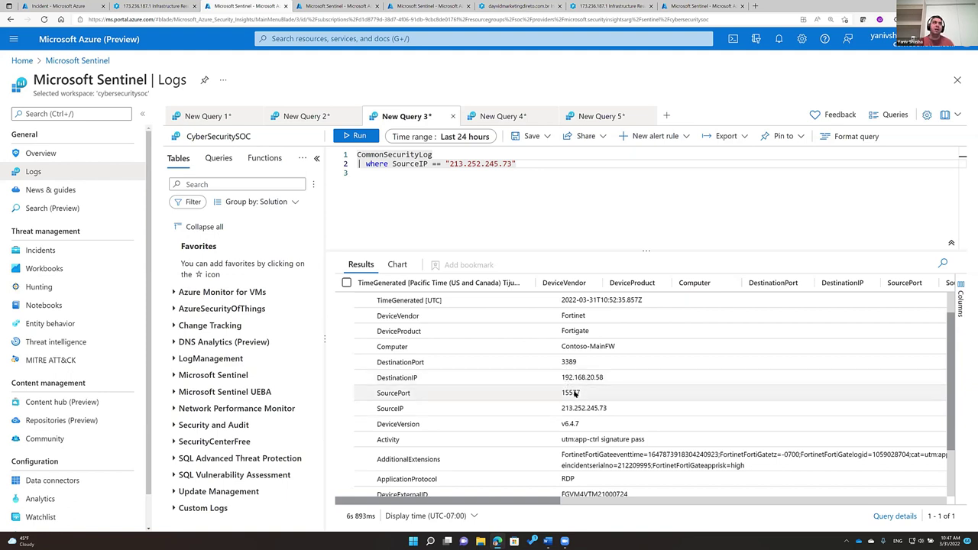
pyautogui.scroll(-2, 575, 394)
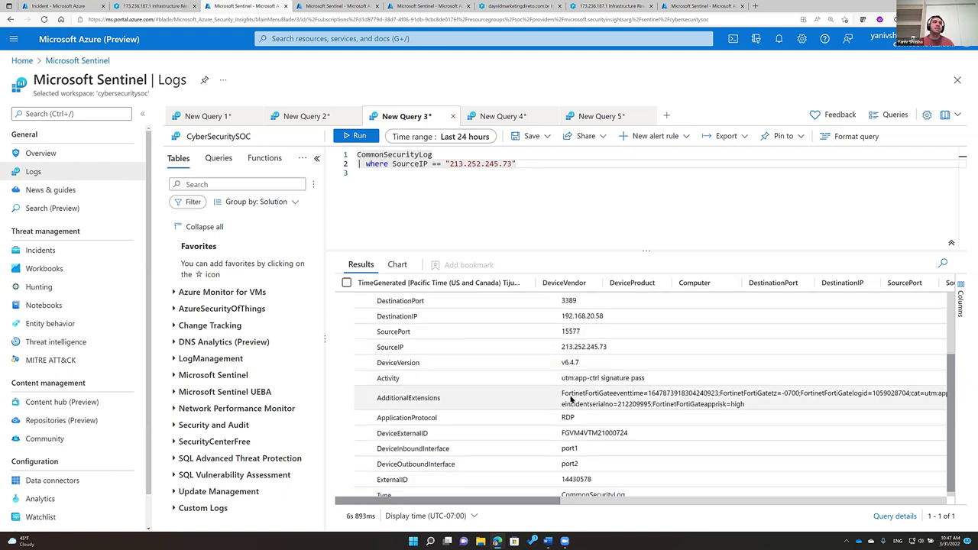
pyautogui.scroll(-1, 568, 401)
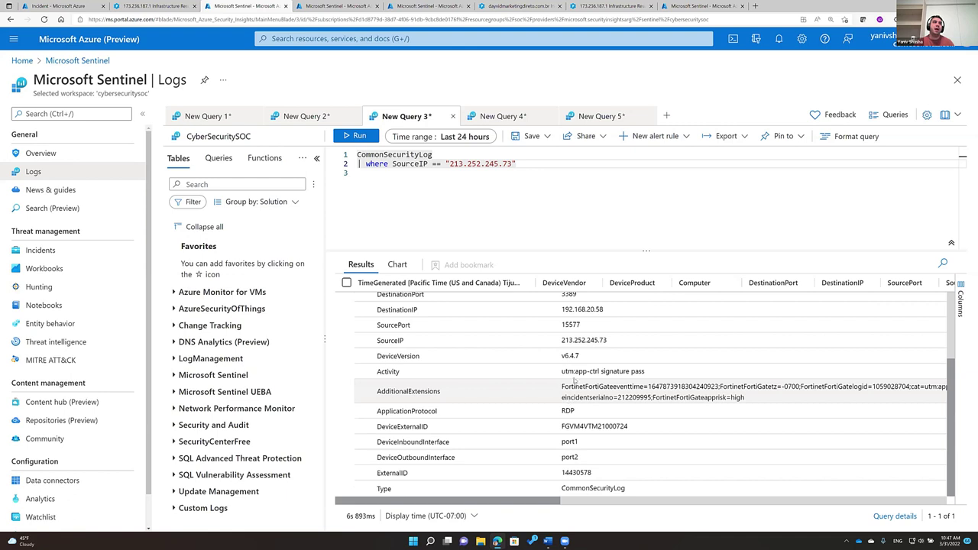
pyautogui.scroll(1, 569, 382)
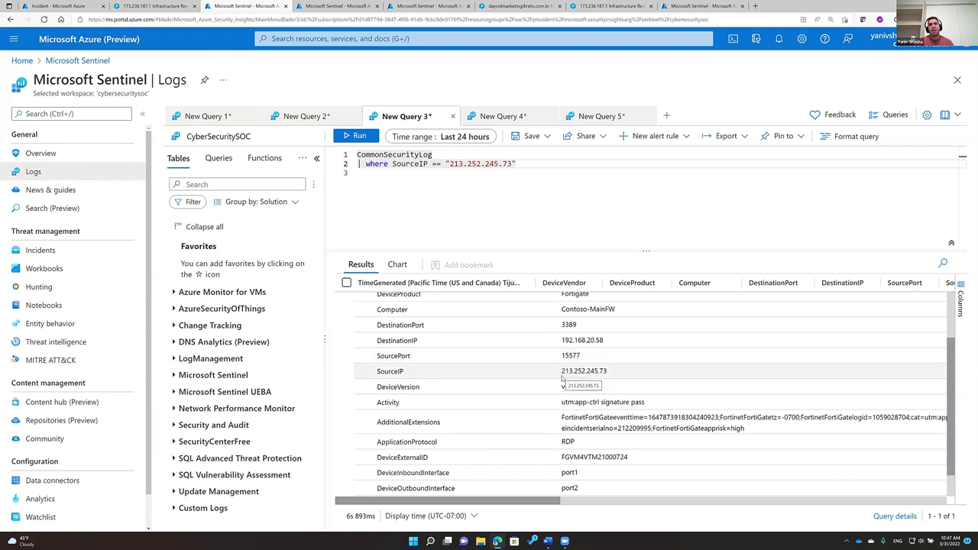
# Open the ThreatIntelligenceIndicator query that searches active indicators for "213.252.245.73" and run it over the last 24 hours.
pyautogui.click(501, 116)
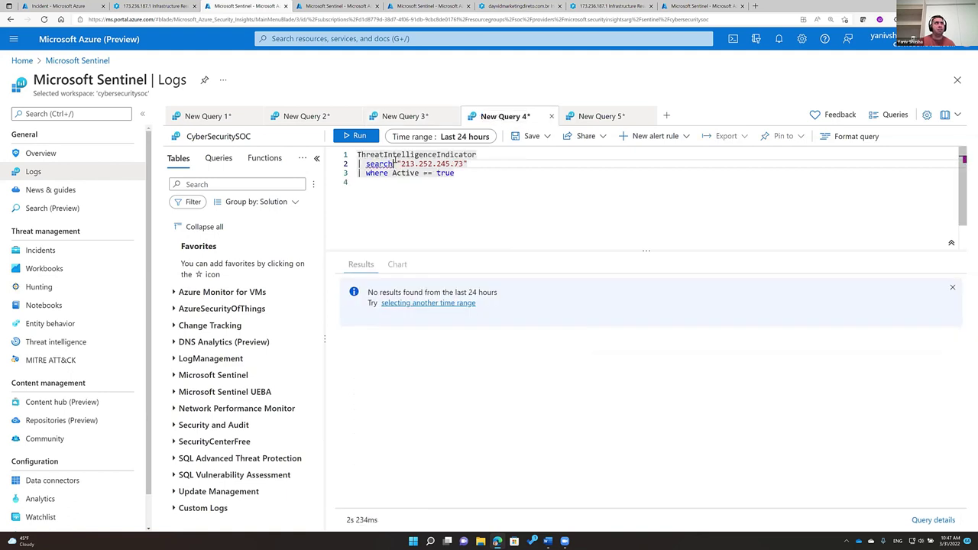
pyautogui.click(360, 138)
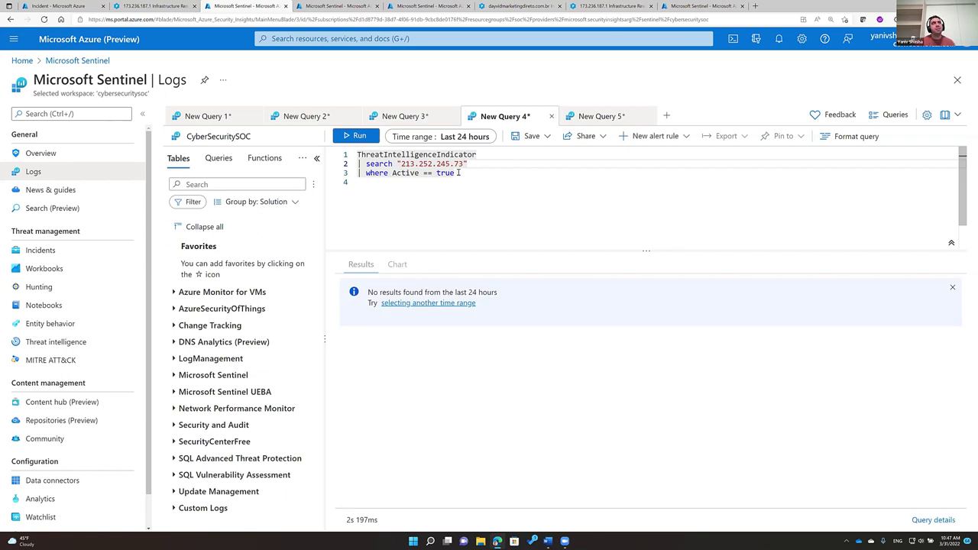
pyautogui.moveTo(459, 173); pyautogui.dragTo(359, 156)
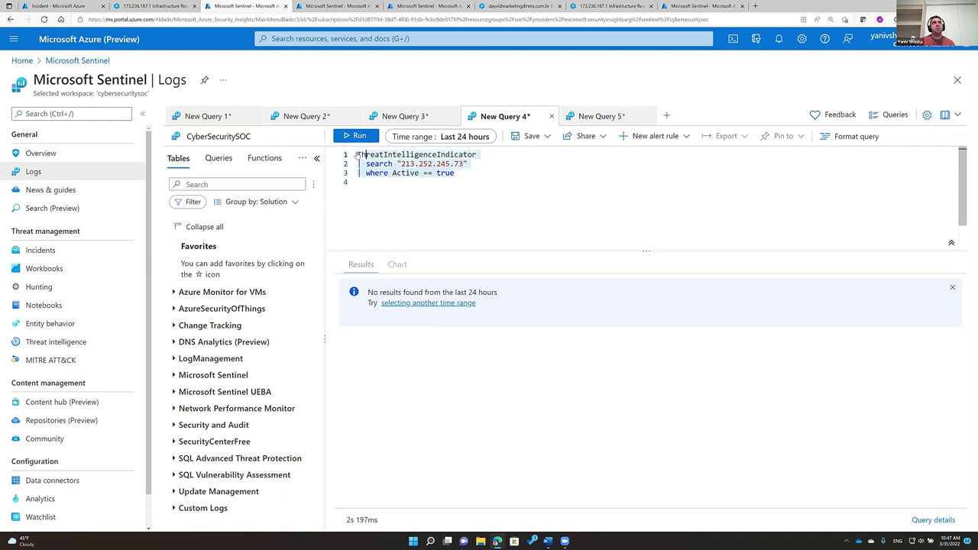
pyautogui.click(467, 173)
pyautogui.click(468, 164)
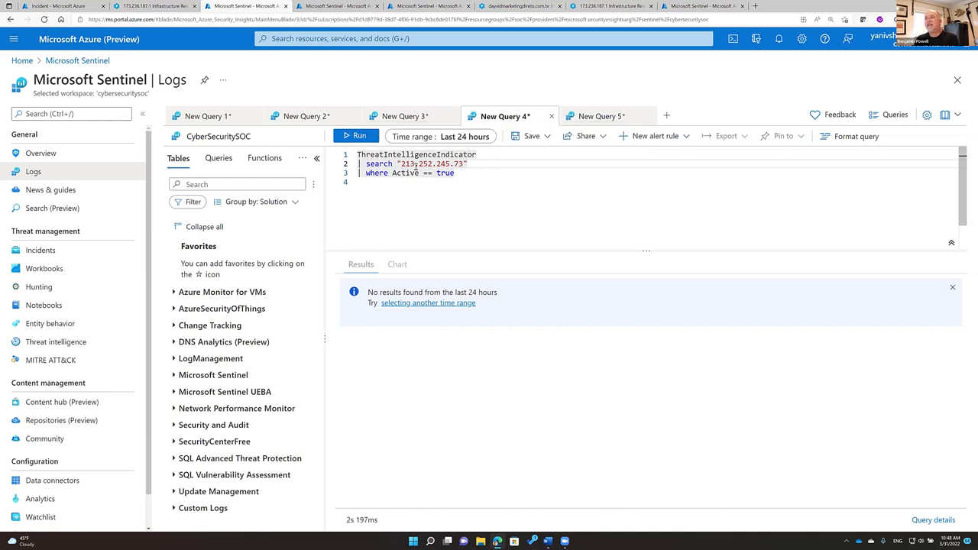
# Copy the IP 213.252.245.73 from the query, switch to RiskIQ and search for it.
pyautogui.moveTo(402, 164); pyautogui.dragTo(464, 164)
pyautogui.hotkey('ctrl', 'c')
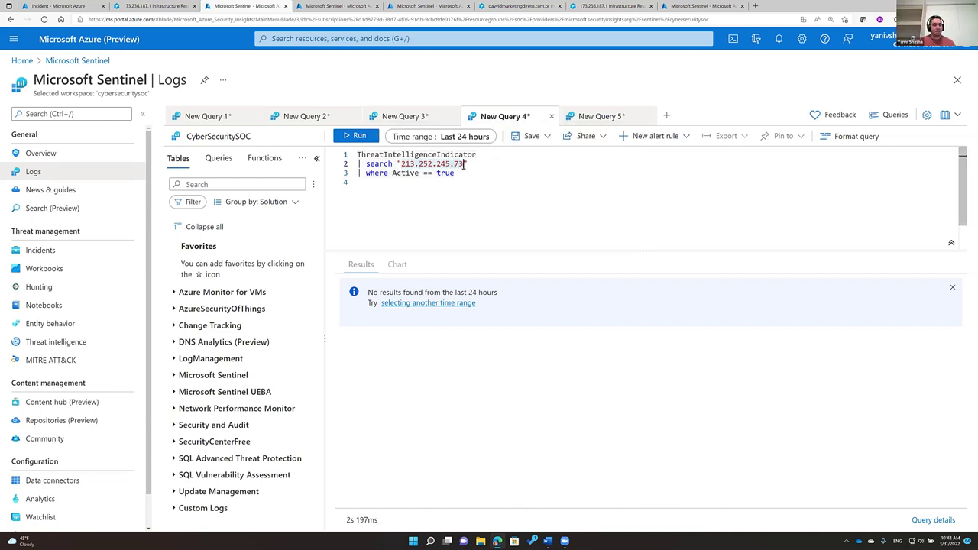
pyautogui.click(523, 6)
pyautogui.click(191, 43)
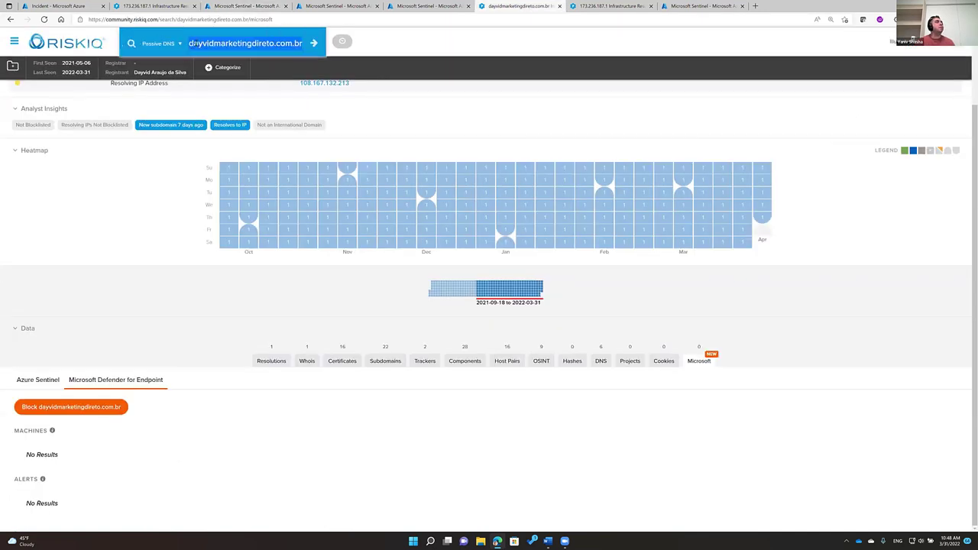
pyautogui.hotkey('ctrl', 'v')
pyautogui.press('Return')
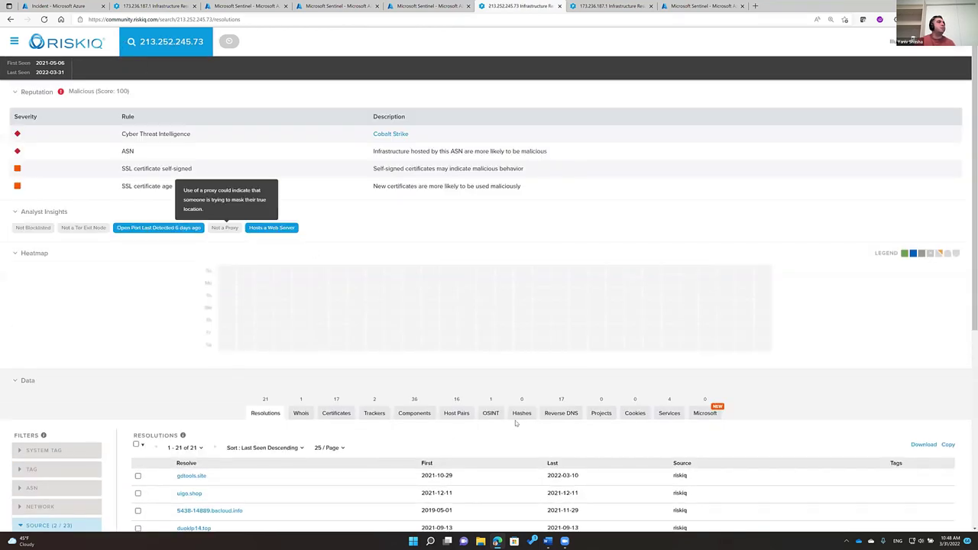
# Review the IP's reputation rules, analyst insights, heatmap and list of resolutions.
pyautogui.scroll(-1, 473, 371)
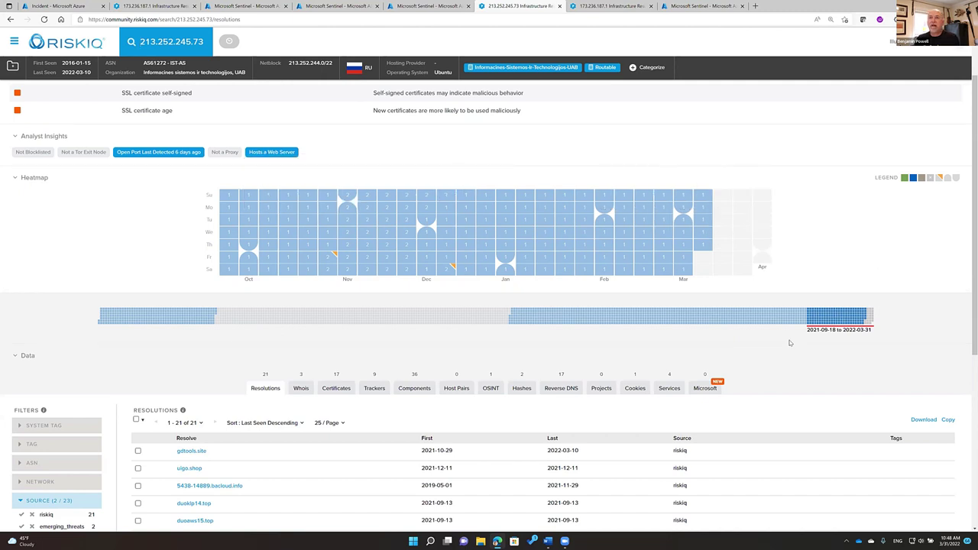
pyautogui.scroll(1, 580, 300)
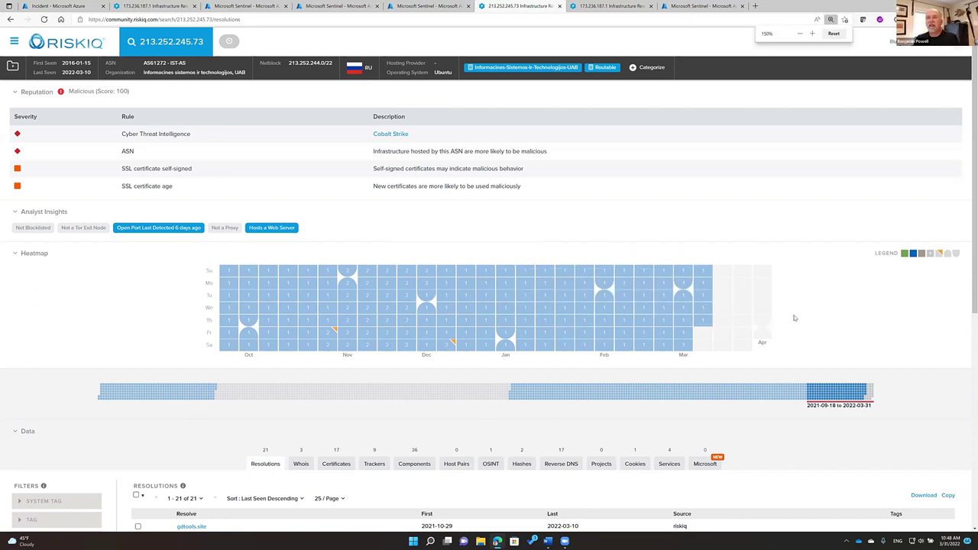
pyautogui.scroll(1, 795, 318)
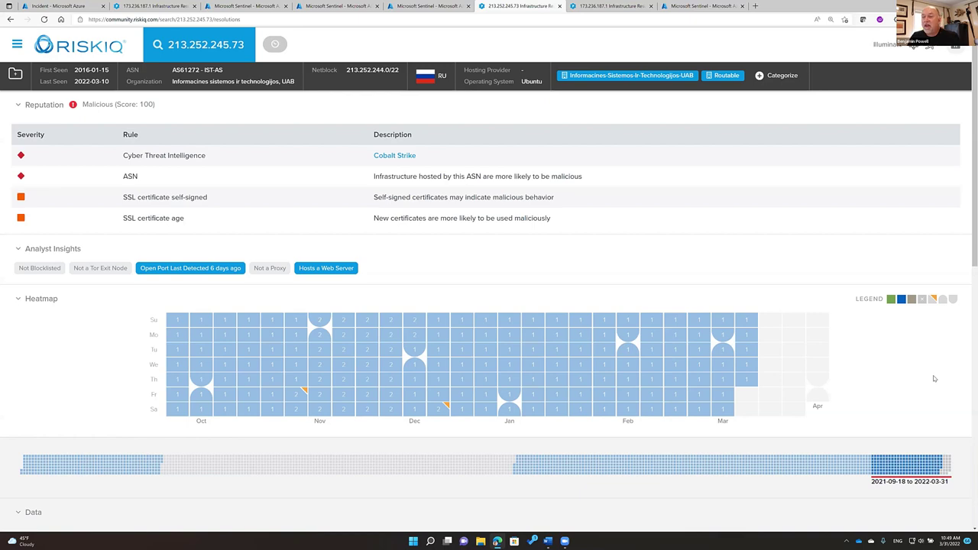
pyautogui.scroll(-3, 933, 379)
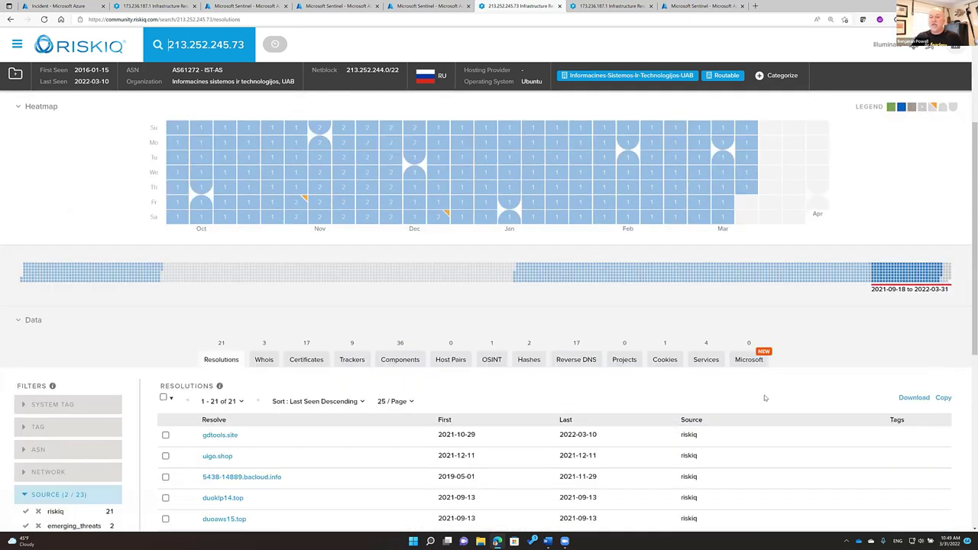
pyautogui.scroll(-2, 787, 400)
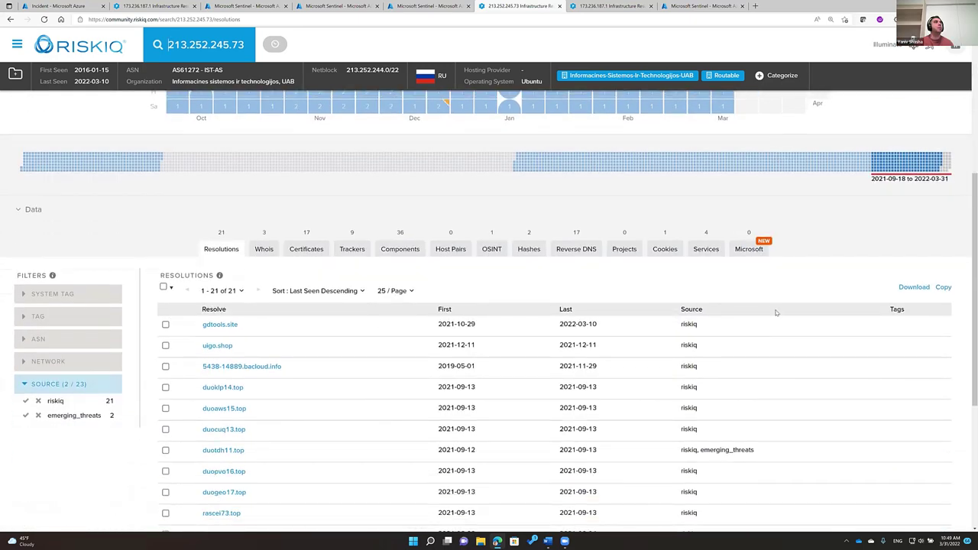
# Create an Azure Sentinel alert for 213.252.245.73 from the IP's Microsoft data in RiskIQ.
pyautogui.click(747, 254)
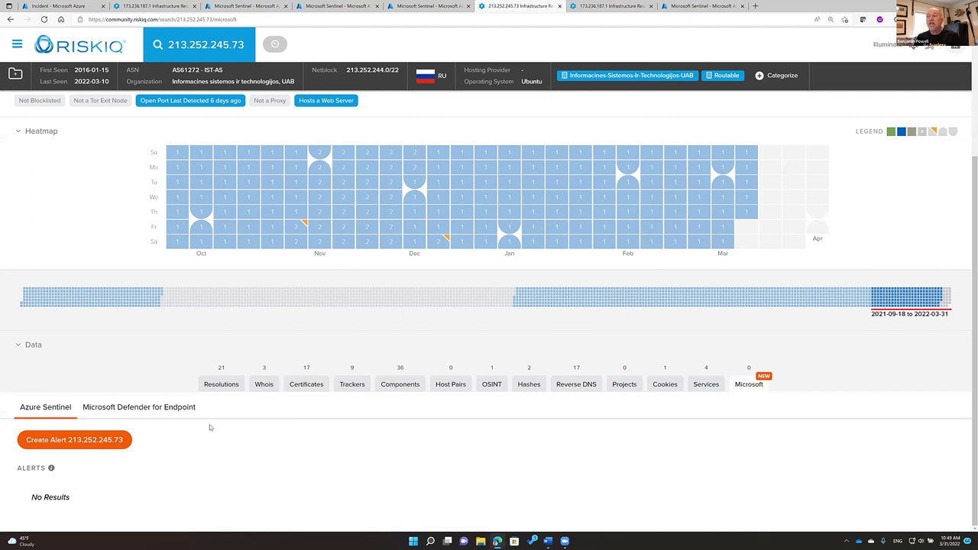
pyautogui.click(112, 447)
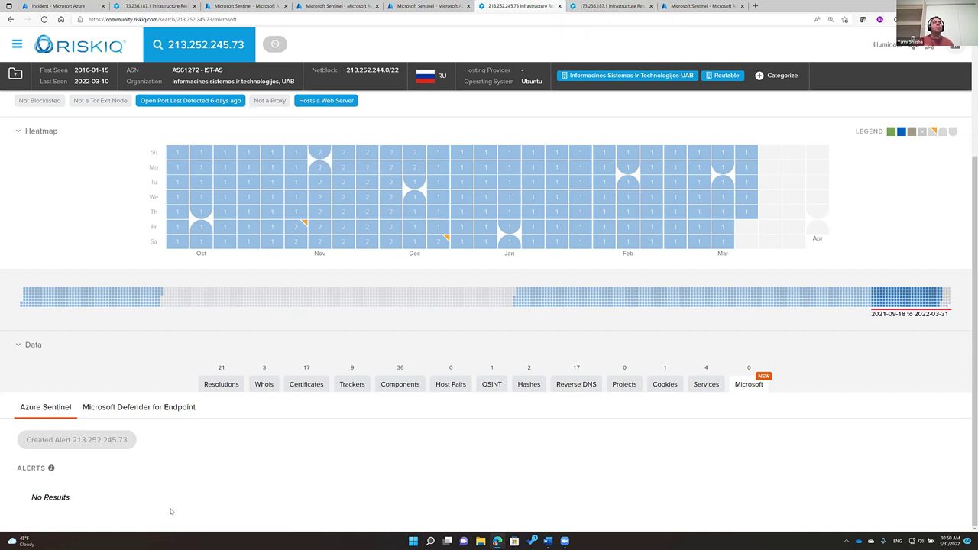
pyautogui.scroll(2, 317, 192)
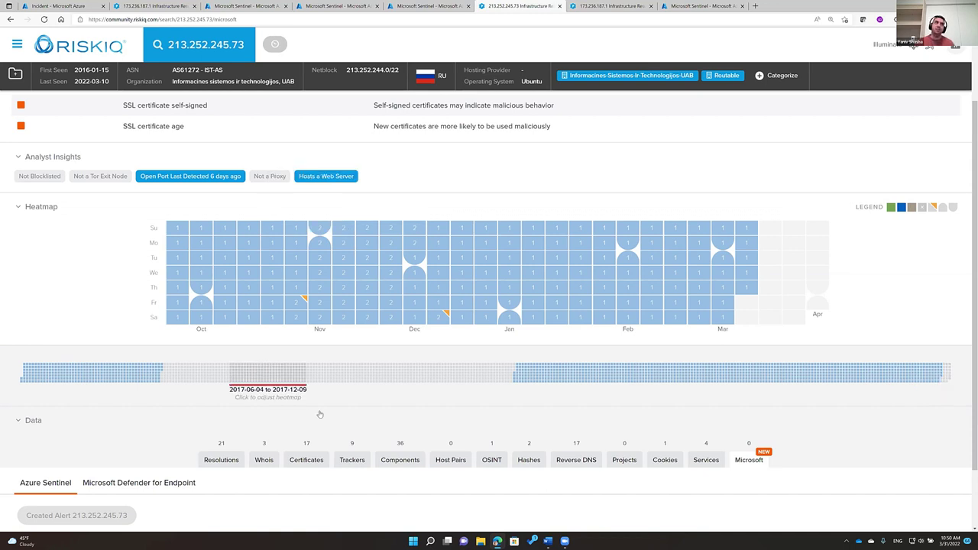
# Switch to the Sentinel logs, open the SecurityEvent query for "karla-pc" with EventID 4688, expand the first record and enlarge the results area.
pyautogui.click(418, 6)
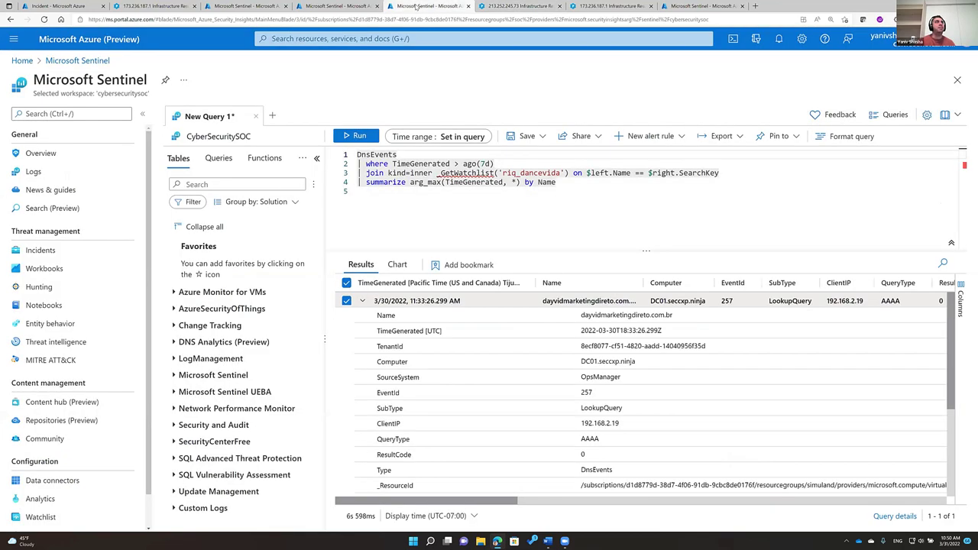
pyautogui.click(329, 6)
pyautogui.click(246, 6)
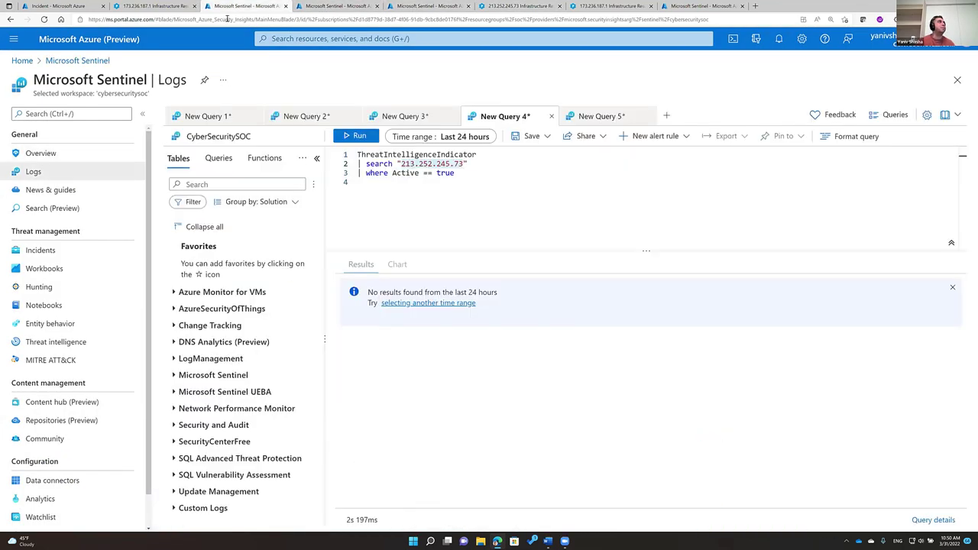
pyautogui.click(465, 207)
pyautogui.click(459, 174)
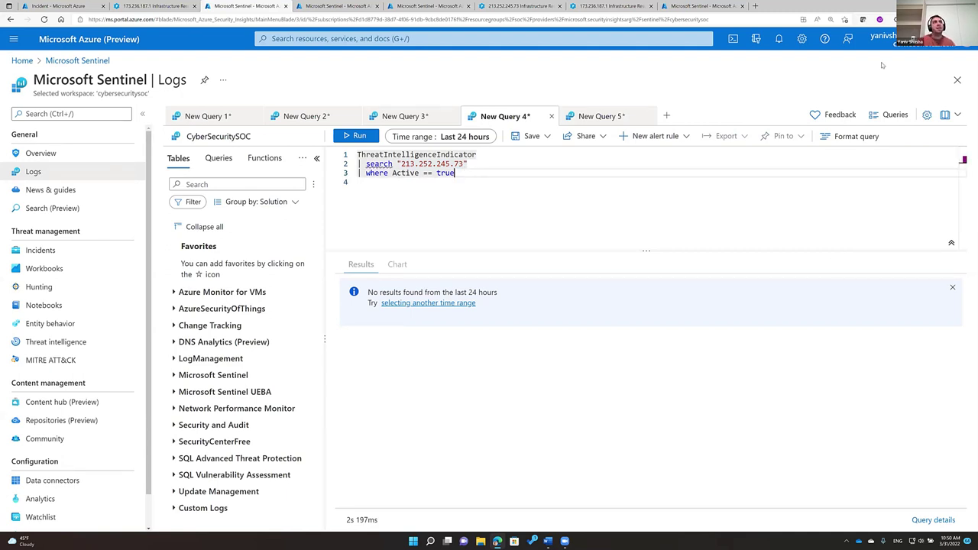
pyautogui.click(594, 119)
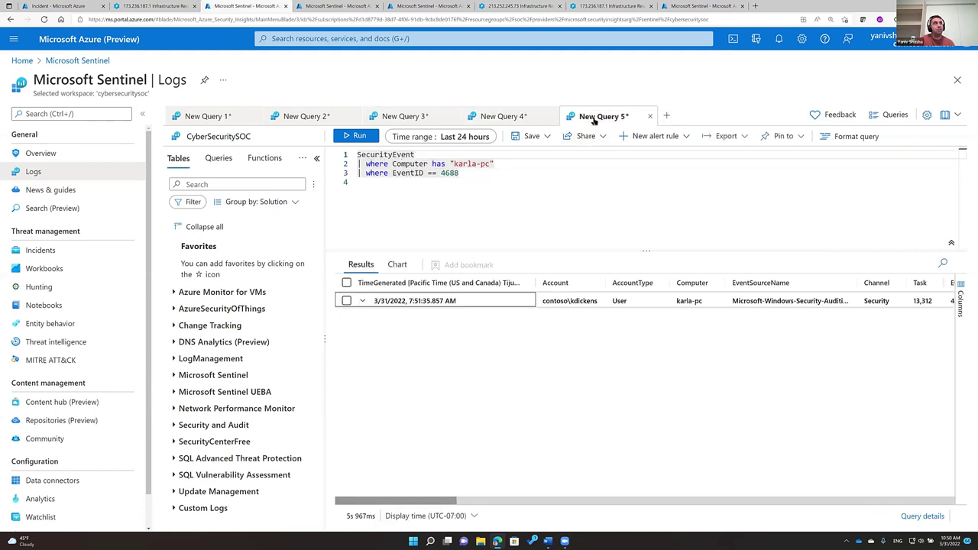
pyautogui.click(464, 174)
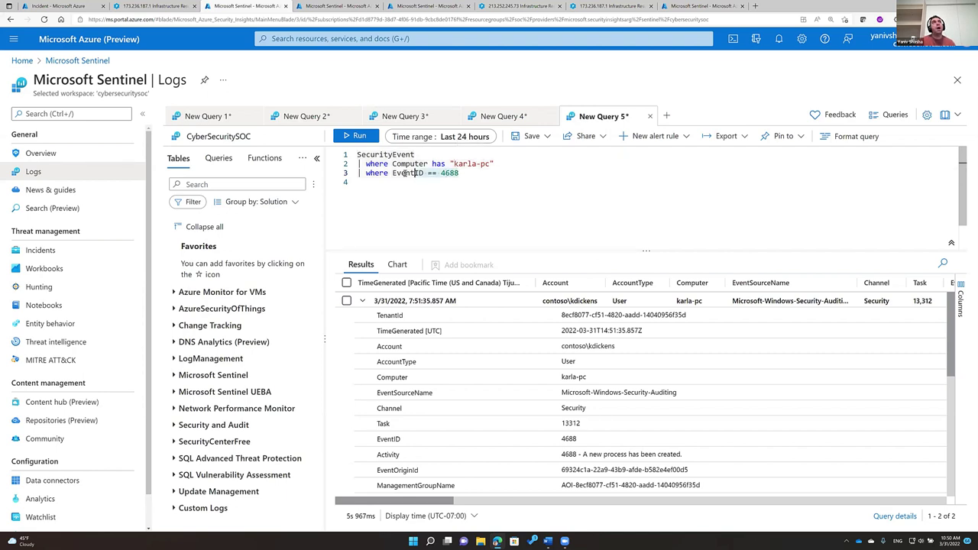
pyautogui.moveTo(364, 172); pyautogui.dragTo(358, 153)
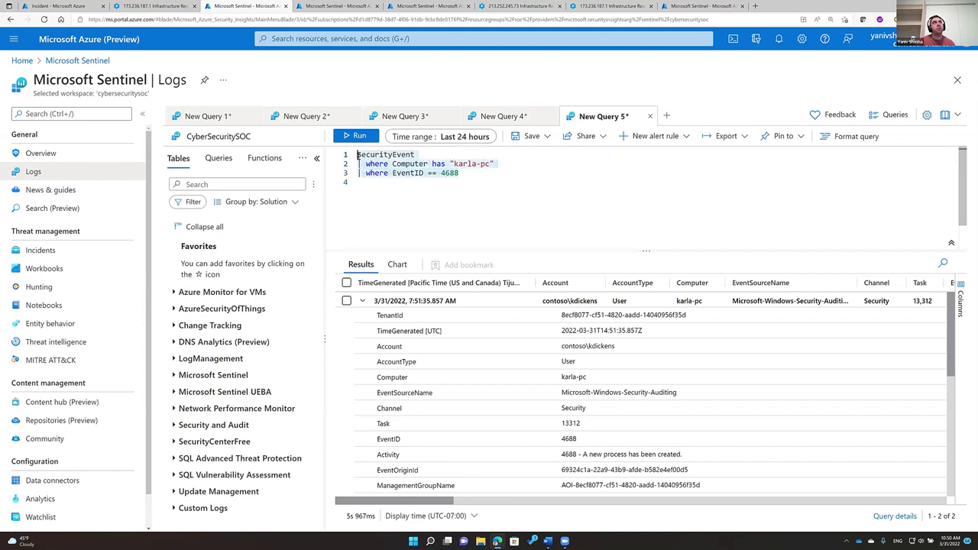
pyautogui.click(603, 243)
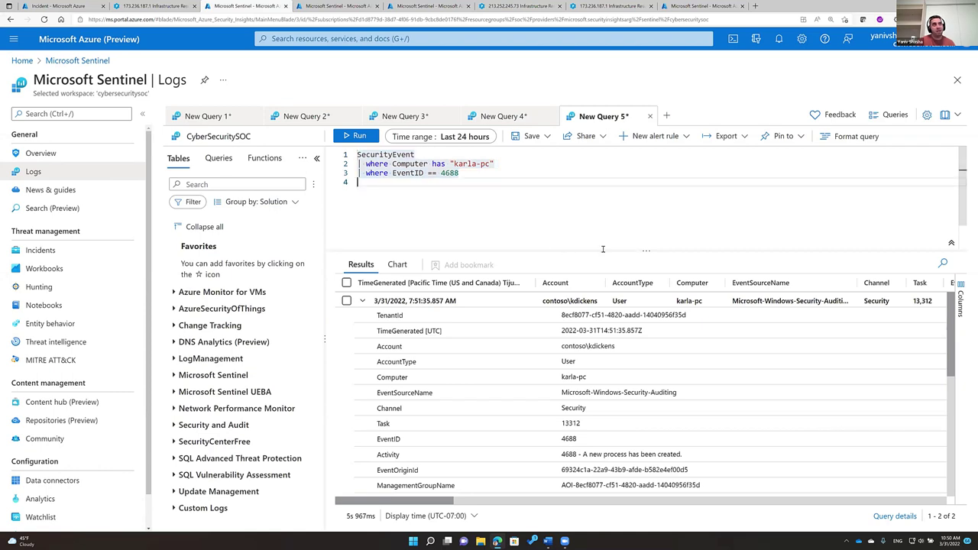
pyautogui.moveTo(594, 249); pyautogui.dragTo(566, 191)
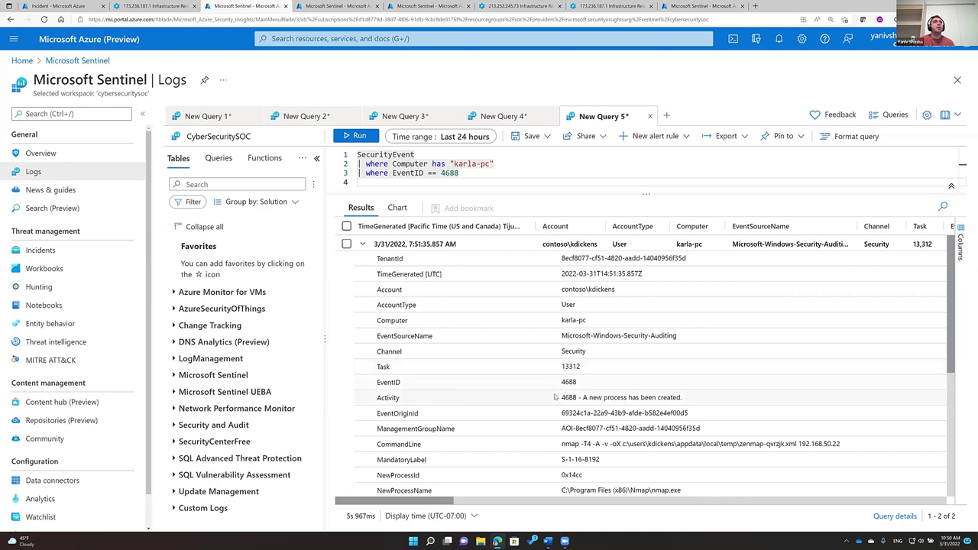
# Read the process creation record, highlighting the target IP in its nmap CommandLine and the user name in SubjectAccount.
pyautogui.scroll(-1, 593, 410)
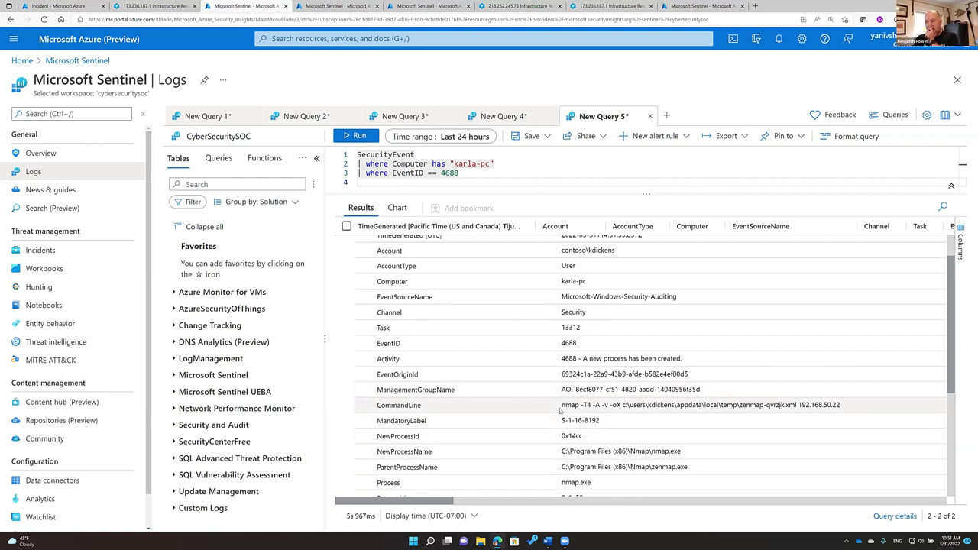
pyautogui.click(838, 408)
pyautogui.moveTo(839, 408); pyautogui.dragTo(797, 408)
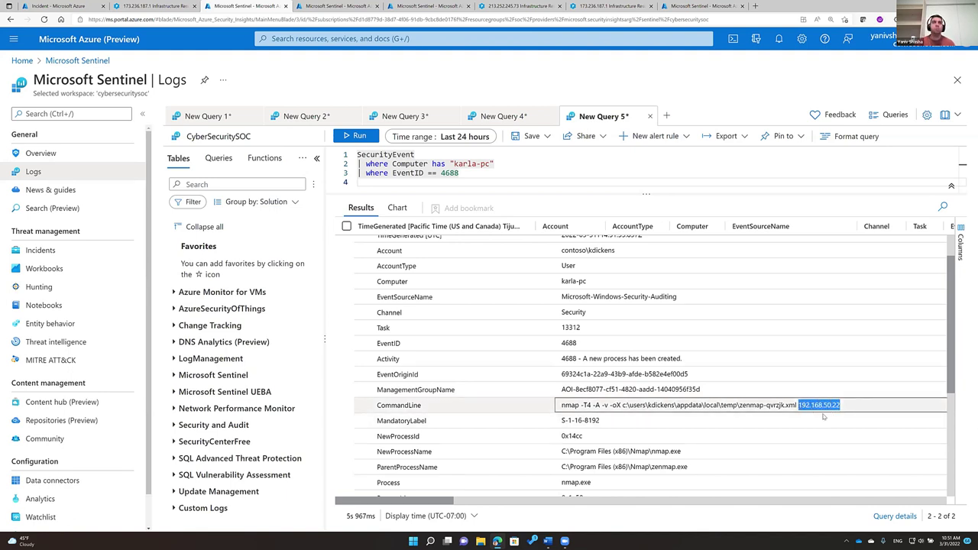
pyautogui.scroll(-1, 607, 447)
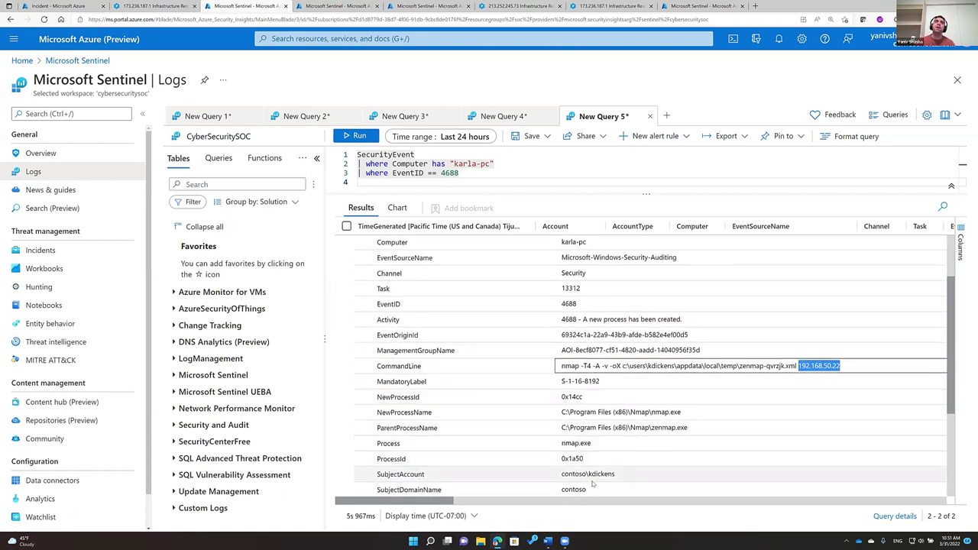
pyautogui.moveTo(588, 476); pyautogui.dragTo(616, 475)
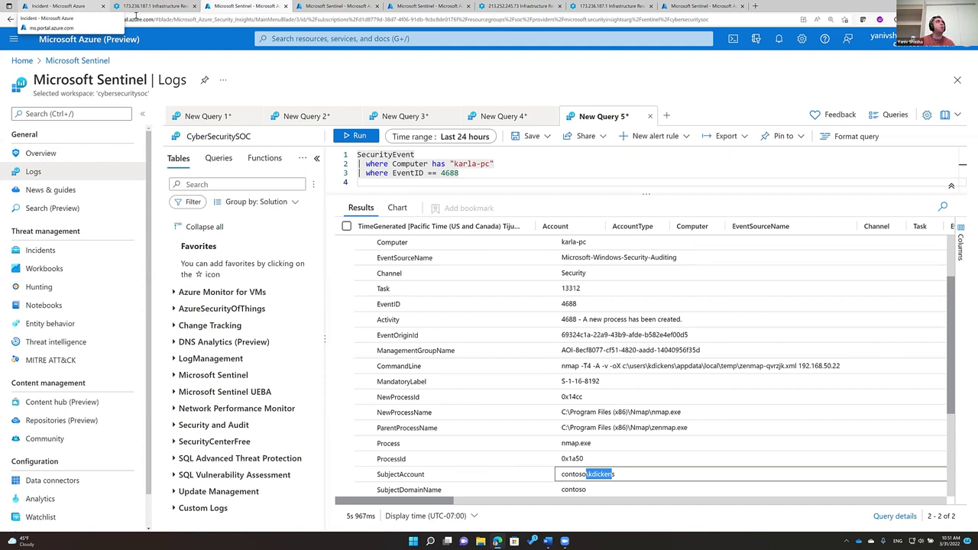
# Return to the Financial Fraud BEC attack incident and open the playbooks available for its alert.
pyautogui.click(71, 10)
pyautogui.scroll(5, 524, 336)
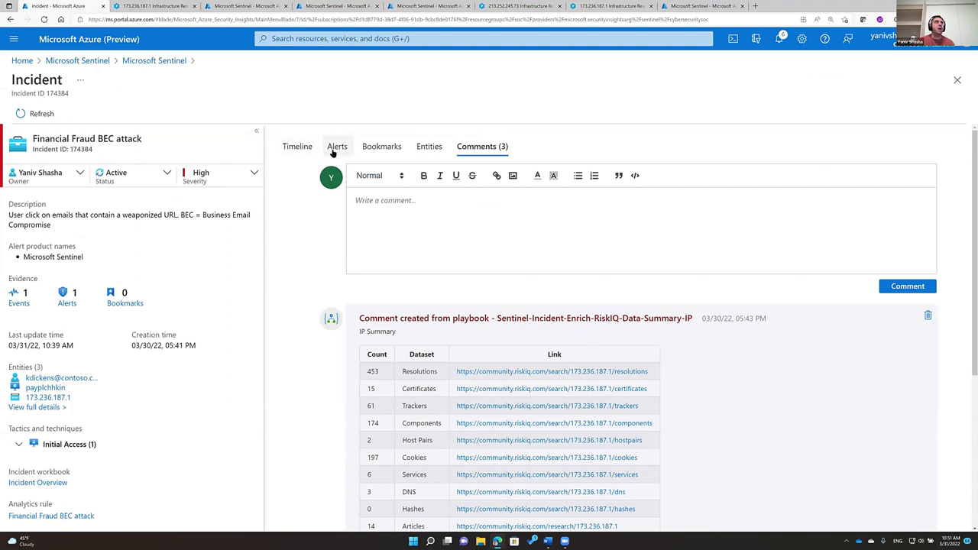
pyautogui.click(334, 150)
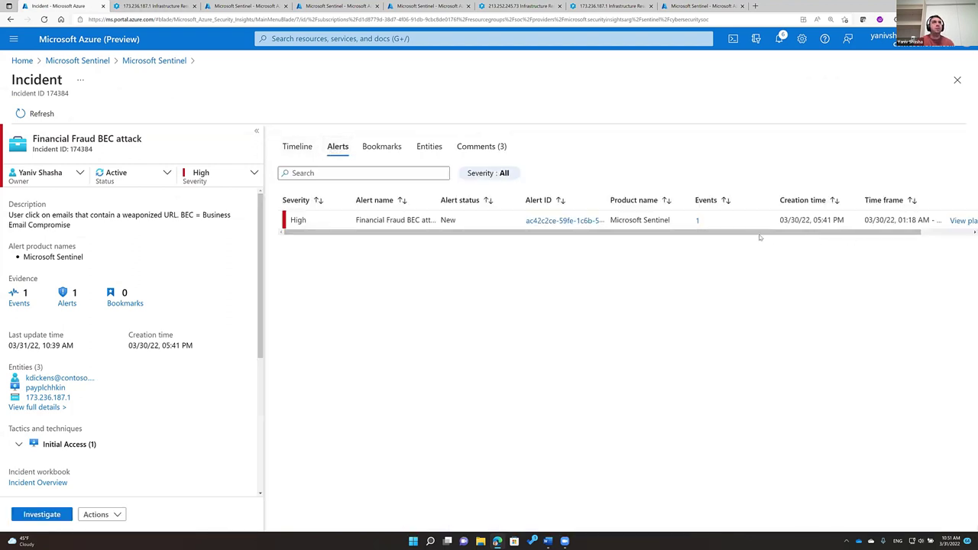
pyautogui.moveTo(761, 233); pyautogui.dragTo(811, 233)
pyautogui.click(911, 221)
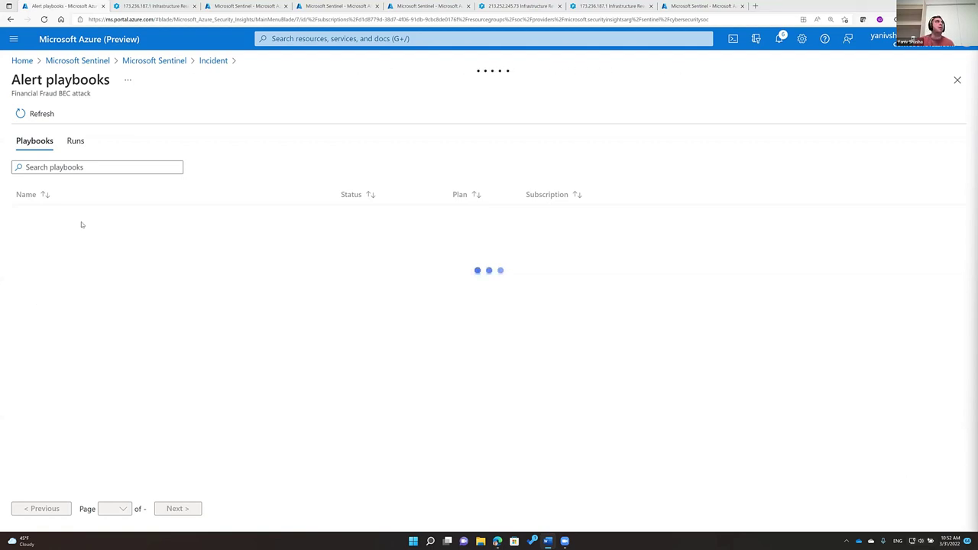
# Find the Isolate-MDATPMachine playbook and run the one in the CyberSecSOC subscription on the alert.
pyautogui.click(79, 168)
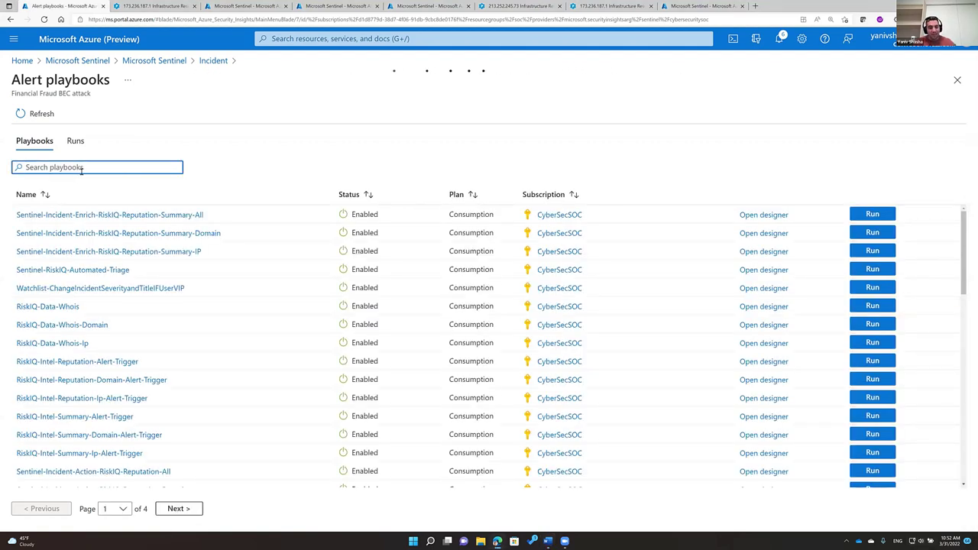
pyautogui.write('Automation-Isolate-MDATPMachine')
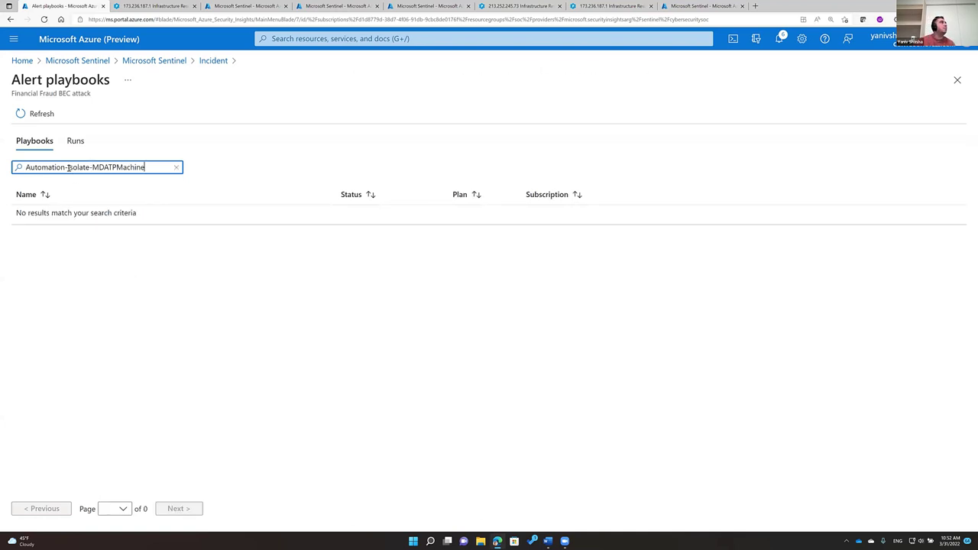
pyautogui.moveTo(68, 169); pyautogui.dragTo(2, 184)
pyautogui.press('BackSpace')
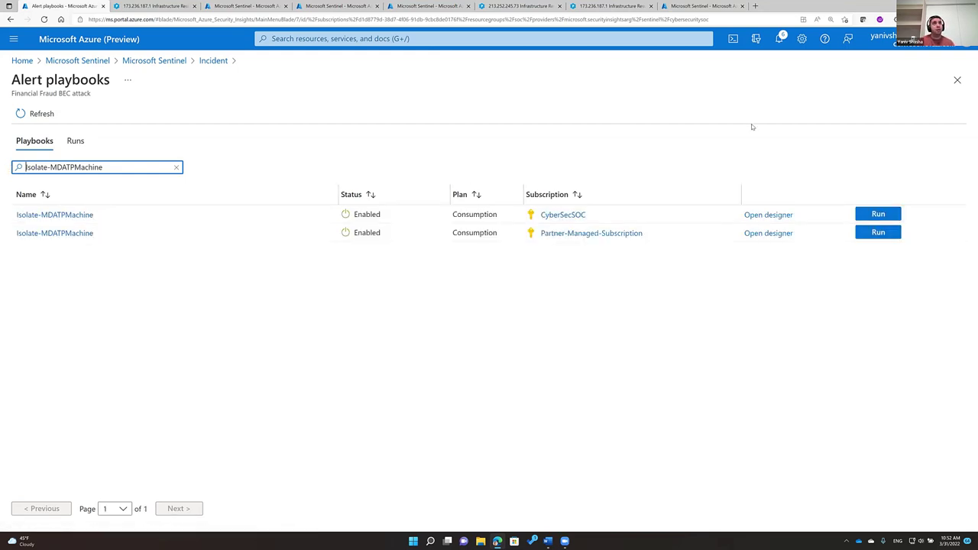
pyautogui.click(876, 215)
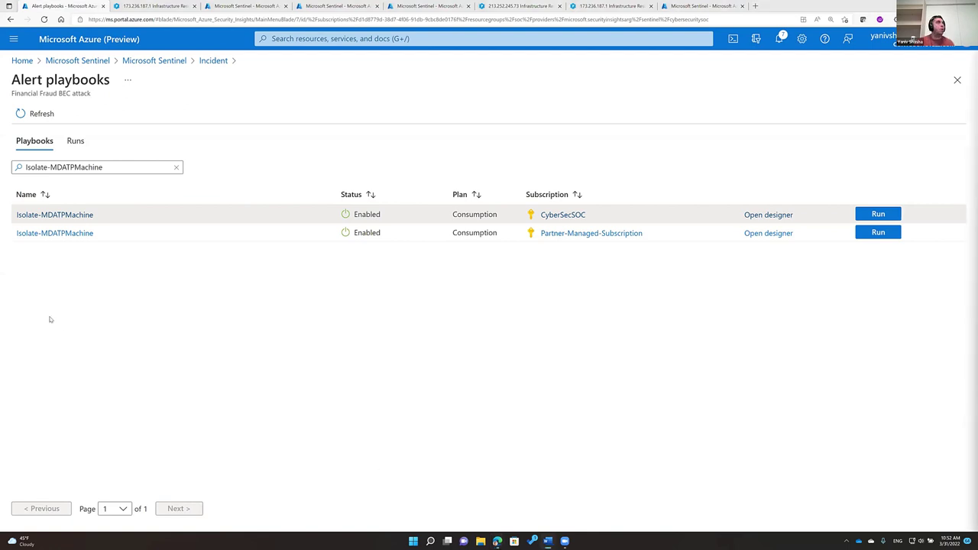
# Filter the playbooks by "Block-AADUser" and run Block-AADUser-Alert from the CyberSecSOC subscription.
pyautogui.moveTo(127, 170); pyautogui.dragTo(2, 160)
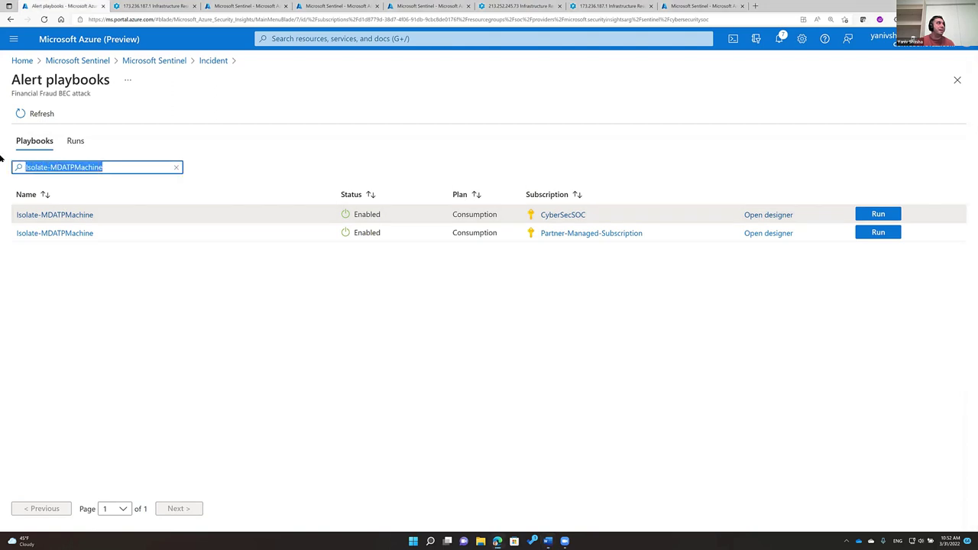
pyautogui.press('BackSpace')
pyautogui.write('Block-AADUser-Incident')
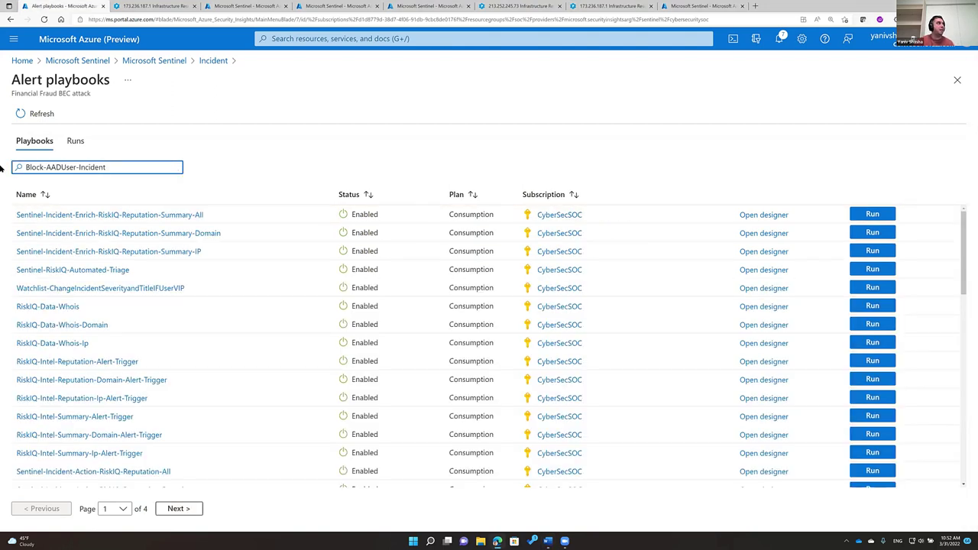
pyautogui.moveTo(76, 168); pyautogui.dragTo(267, 176)
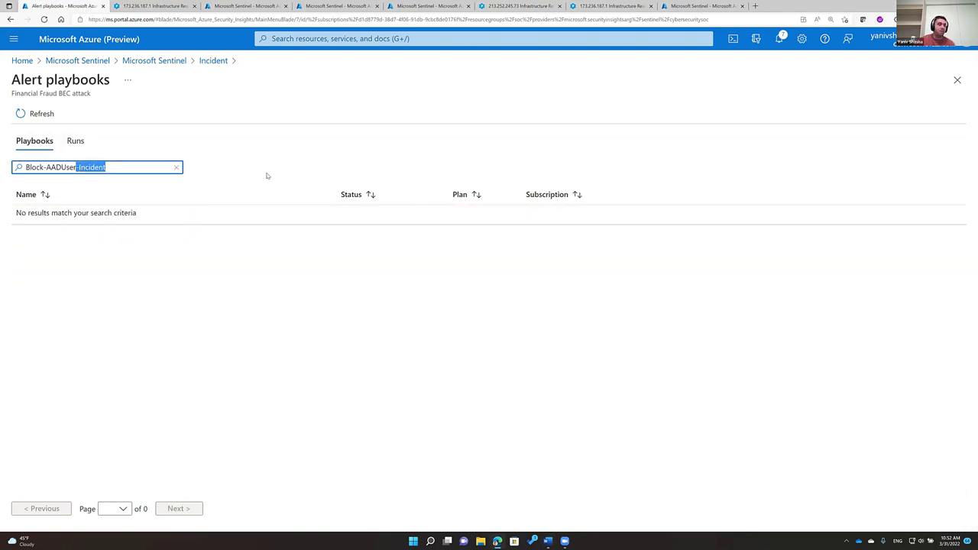
pyautogui.press('BackSpace')
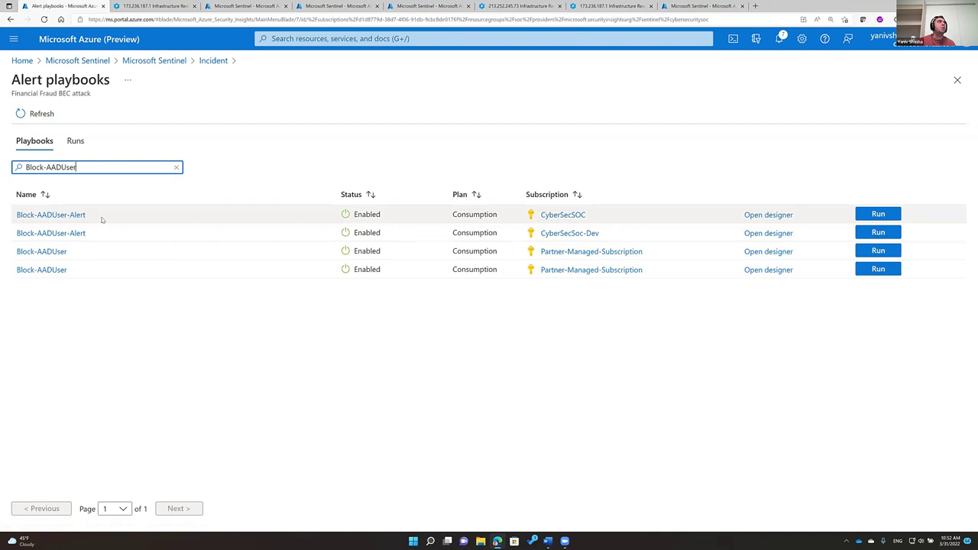
pyautogui.click(887, 215)
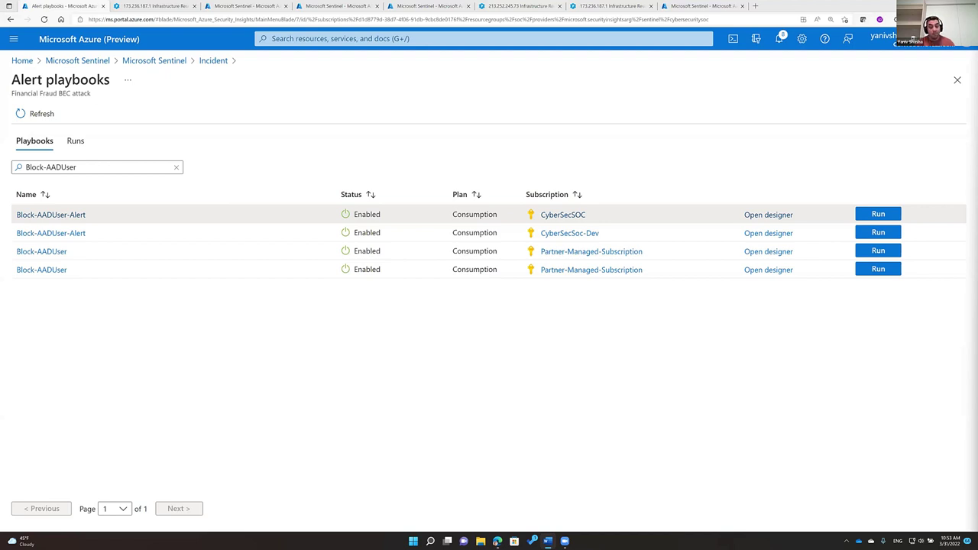
# Search the alert playbooks for "FortiGate", and replace that search with "block".
pyautogui.moveTo(90, 165); pyautogui.dragTo(4, 175)
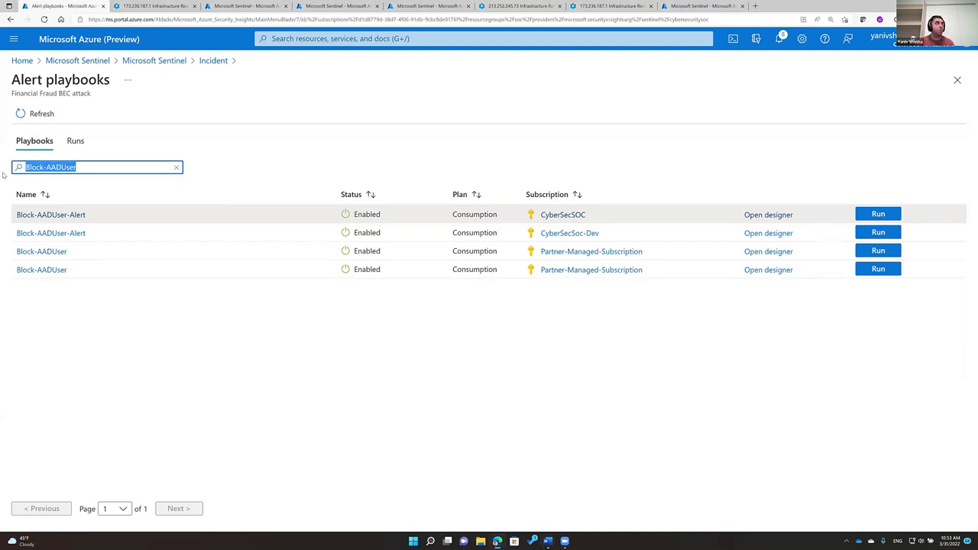
pyautogui.write('FortiGate')
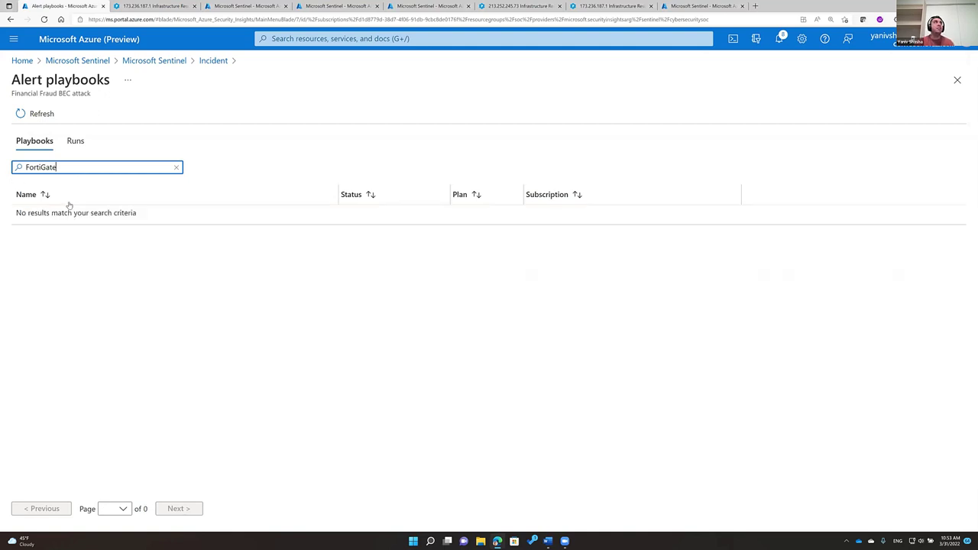
pyautogui.doubleClick(55, 167)
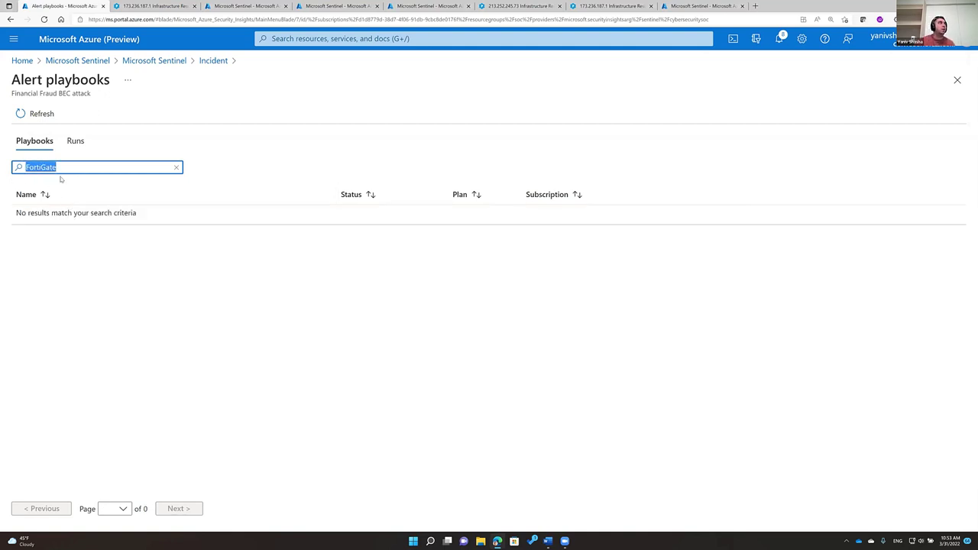
pyautogui.press('BackSpace')
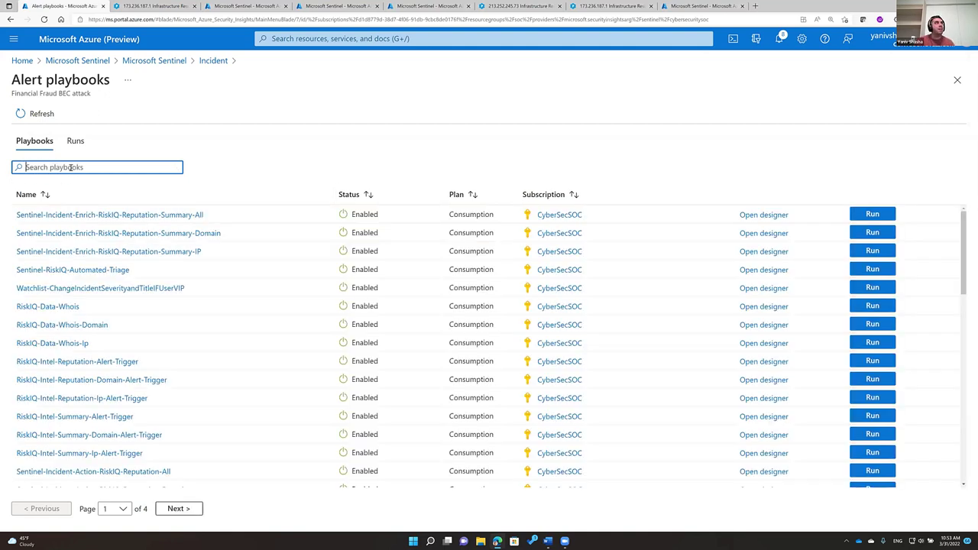
pyautogui.write('block')
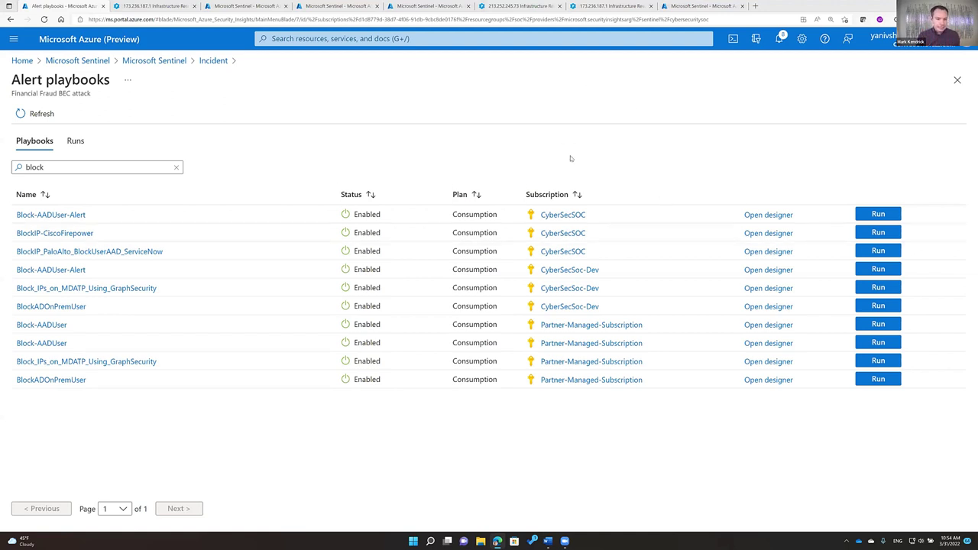
# Leave the alert playbooks, open Sentinel's analytics rules and filter the active rules by "bec".
pyautogui.click(150, 61)
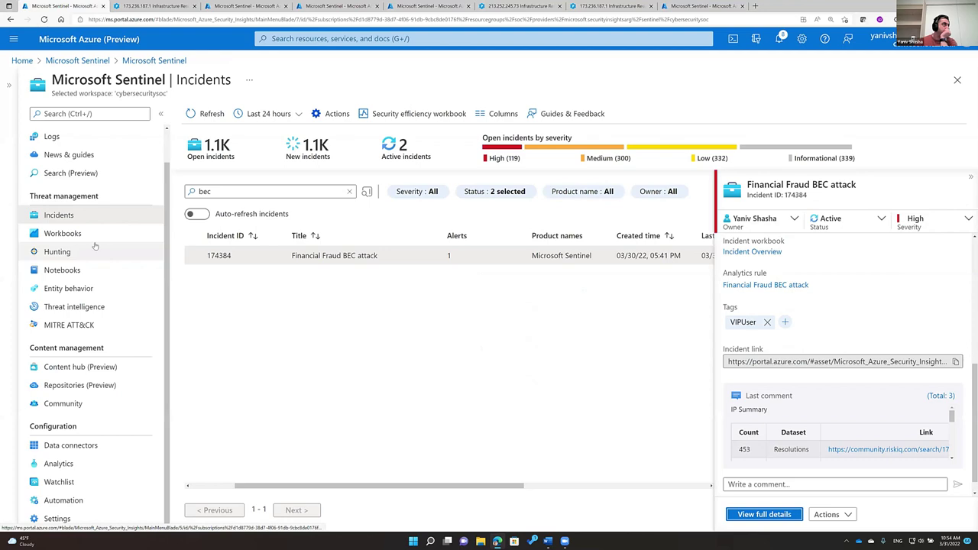
pyautogui.click(47, 464)
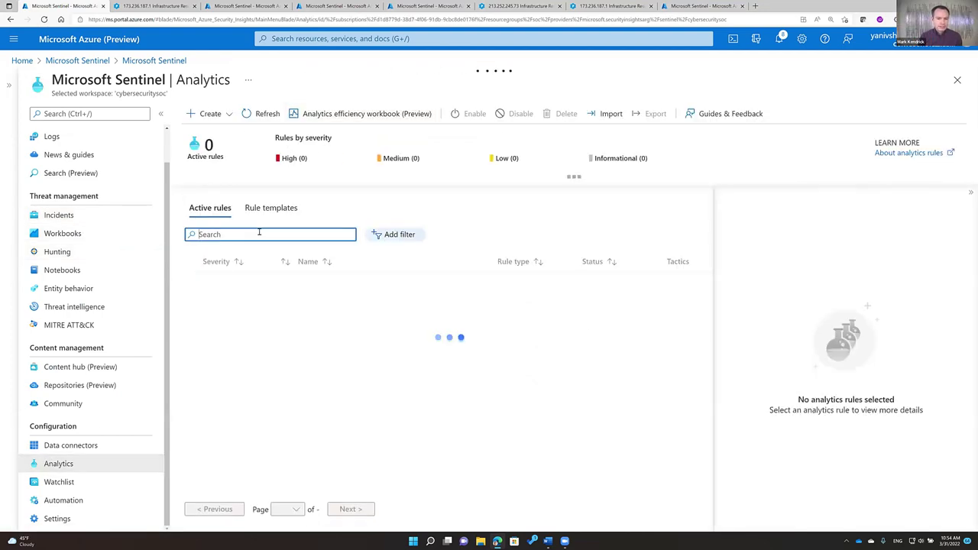
pyautogui.click(262, 234)
pyautogui.write('bec')
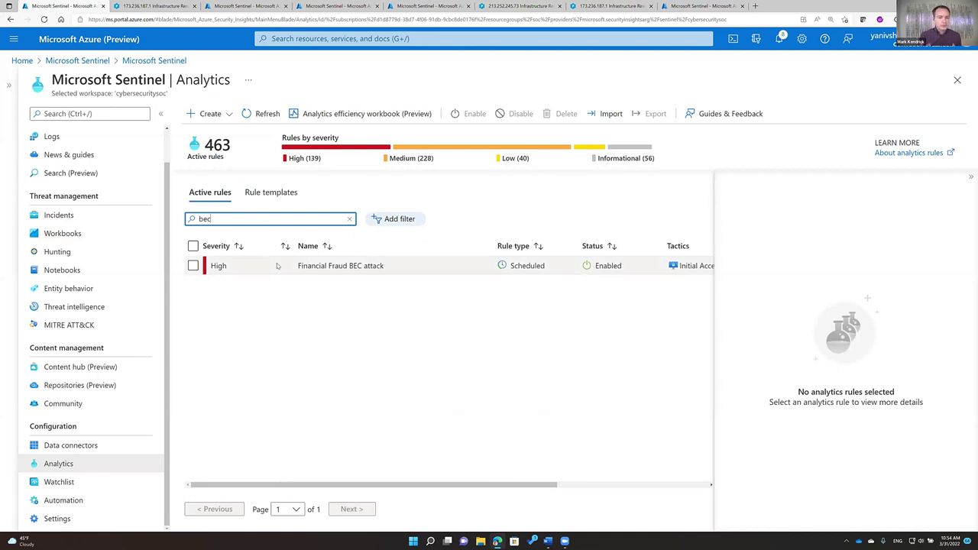
# Open the Financial Fraud BEC attack rule for editing and review the query in its rule logic, including the take 1 line.
pyautogui.click(279, 265)
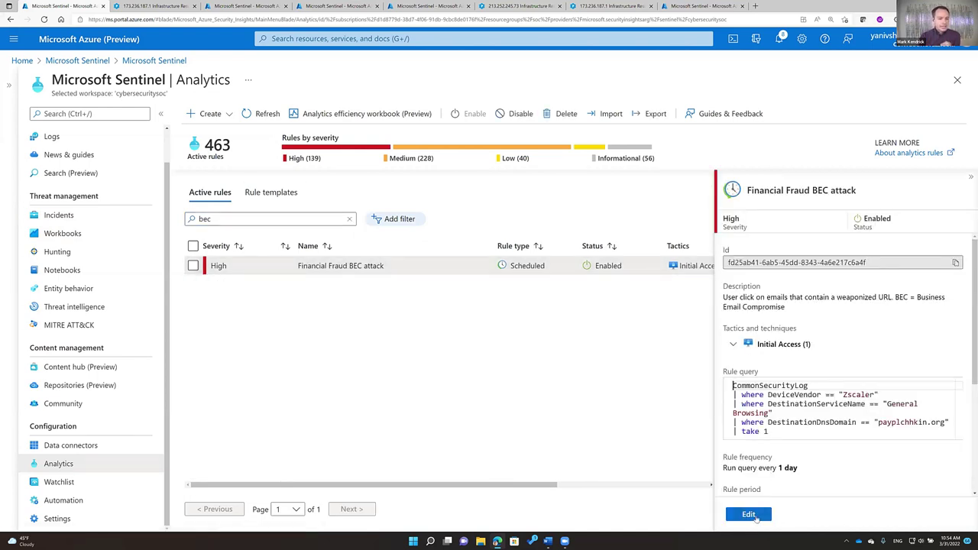
pyautogui.click(749, 515)
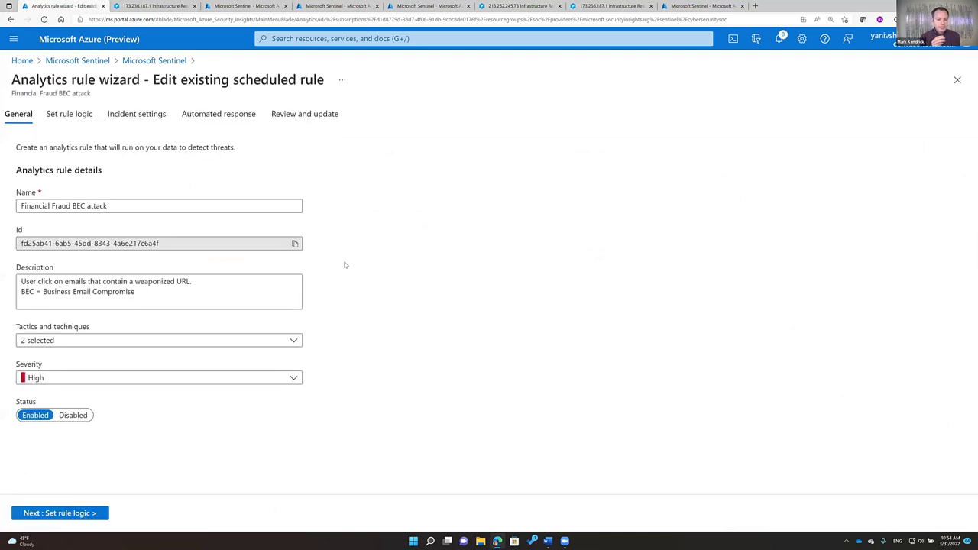
pyautogui.click(68, 116)
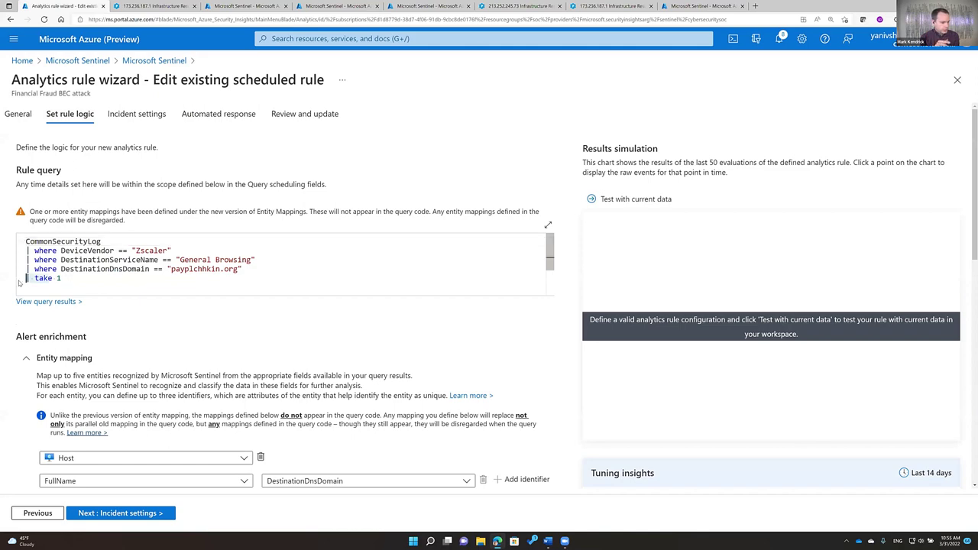
pyautogui.click(21, 282)
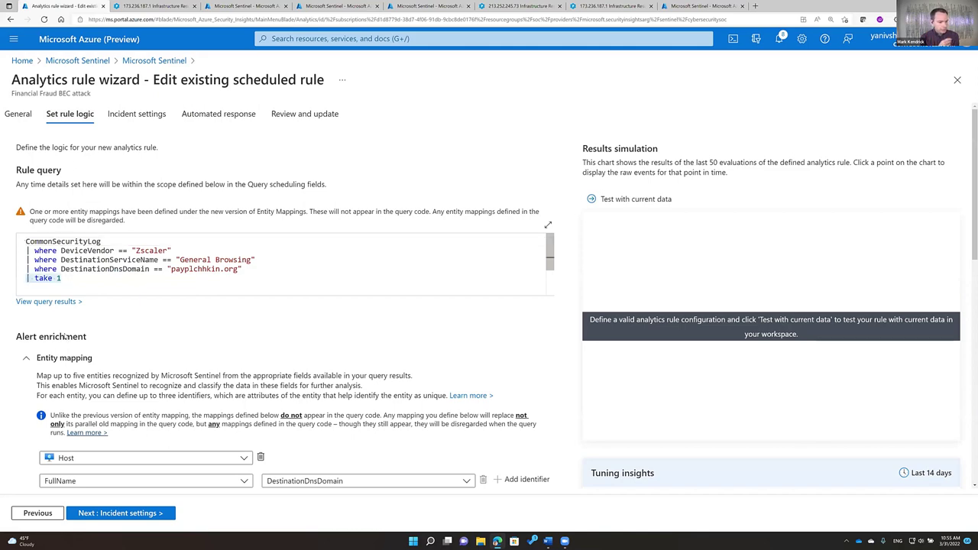
# Review the rule's Host, IP and Account entity mappings, the fields available for the IP address, and the tuning insights.
pyautogui.scroll(-3, 117, 360)
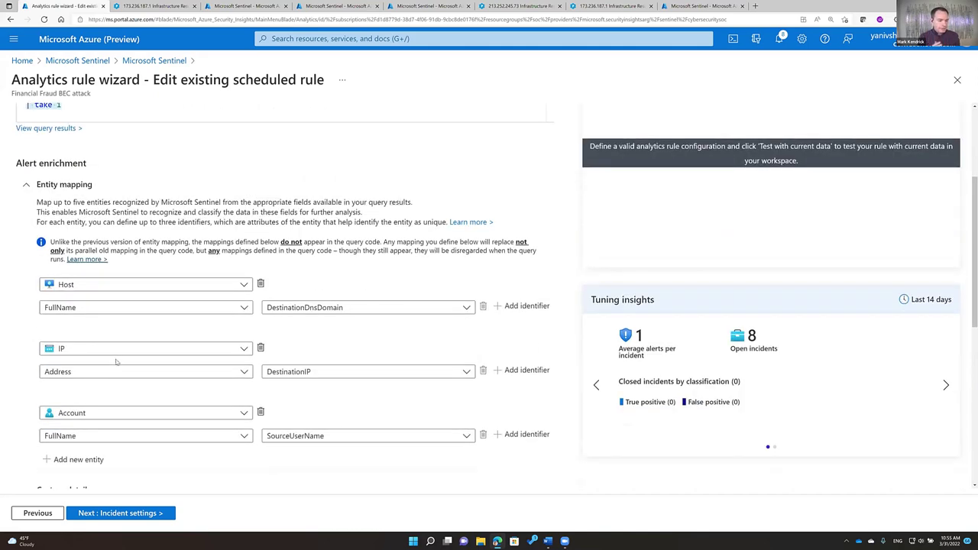
pyautogui.scroll(1, 117, 360)
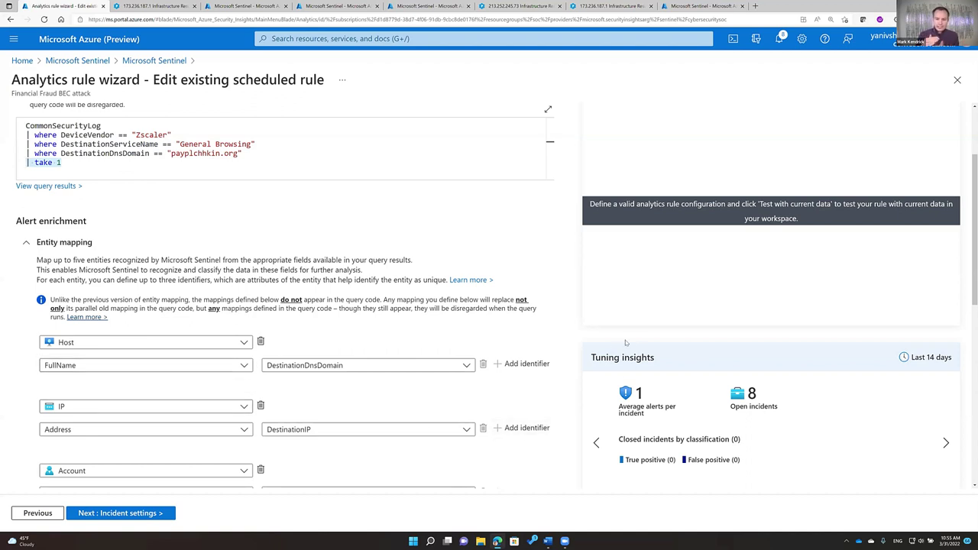
pyautogui.click(315, 430)
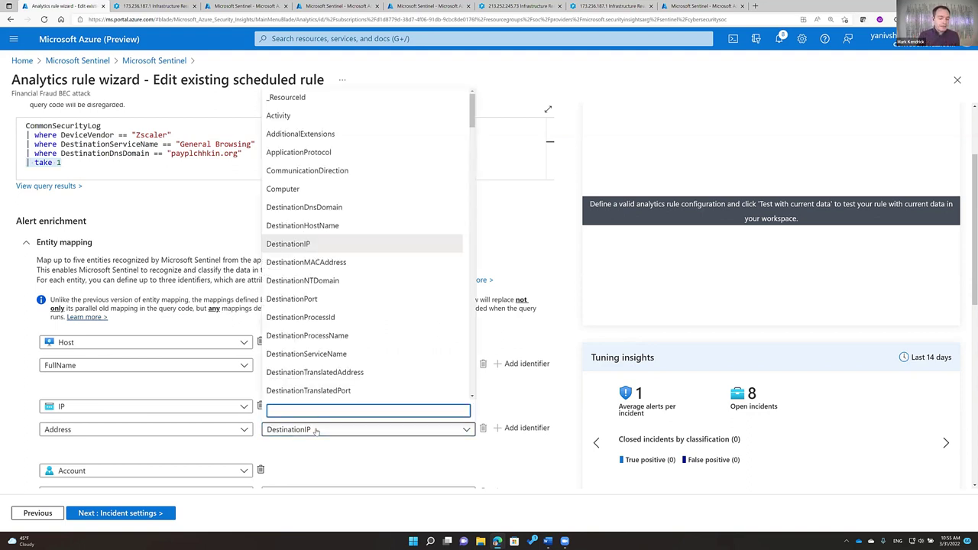
pyautogui.click(315, 429)
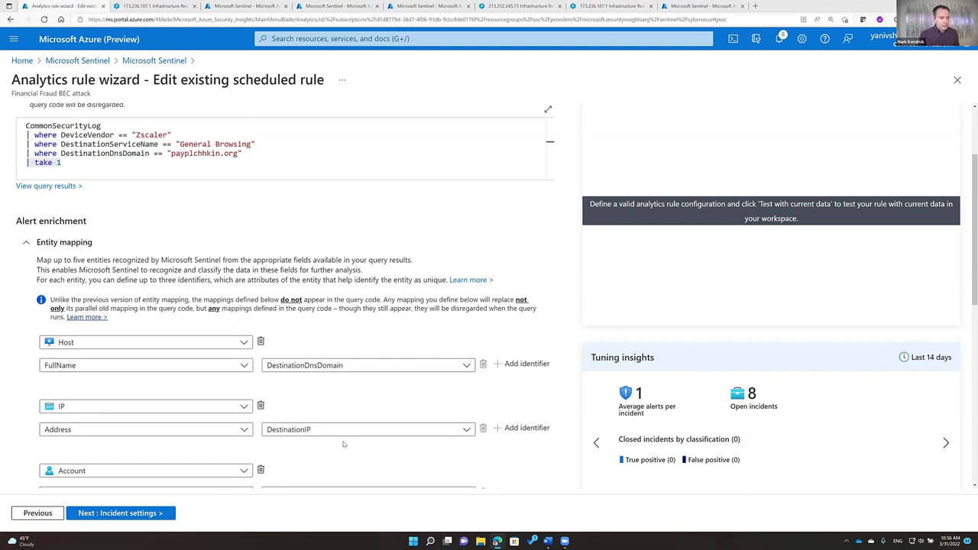
pyautogui.scroll(-1, 346, 444)
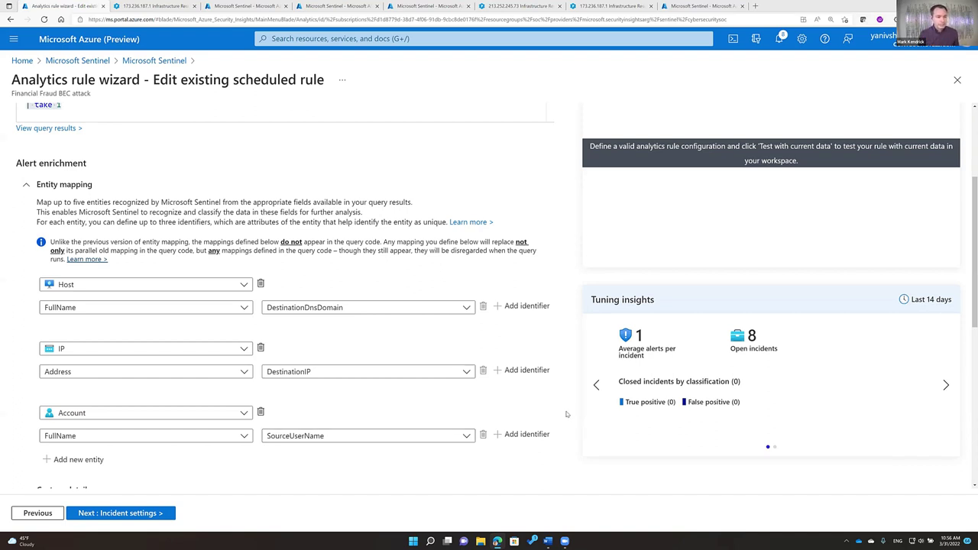
pyautogui.click(946, 386)
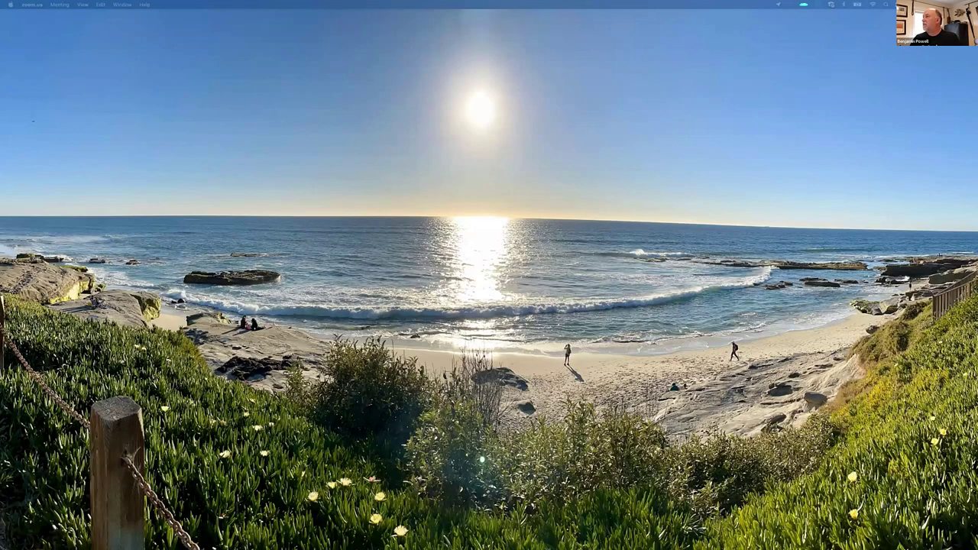
# Switch to the Chrome window with RiskIQ, enlarge it to fill the screen, and copy the Vagabon PhishKit article's URL.
pyautogui.hotkey('ctrl', 'Right')
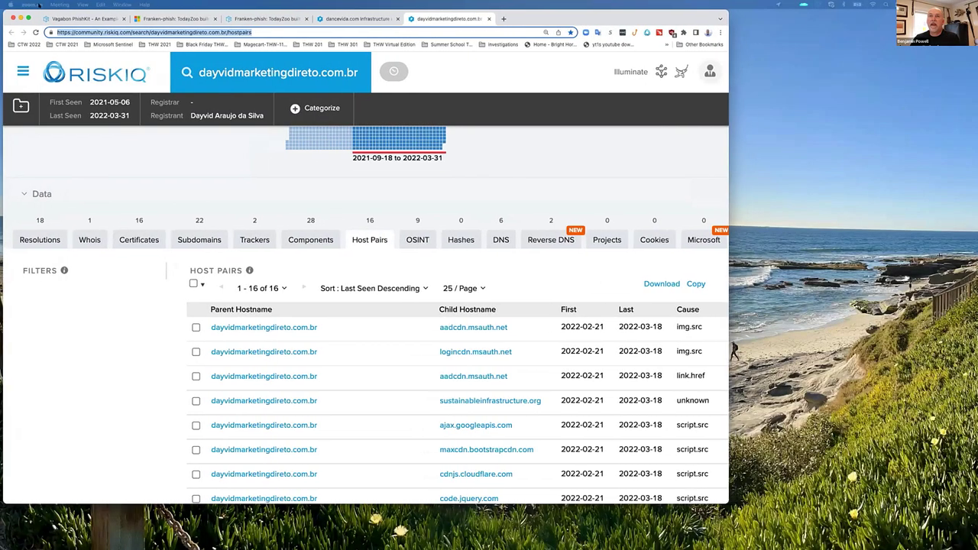
pyautogui.doubleClick(723, 502)
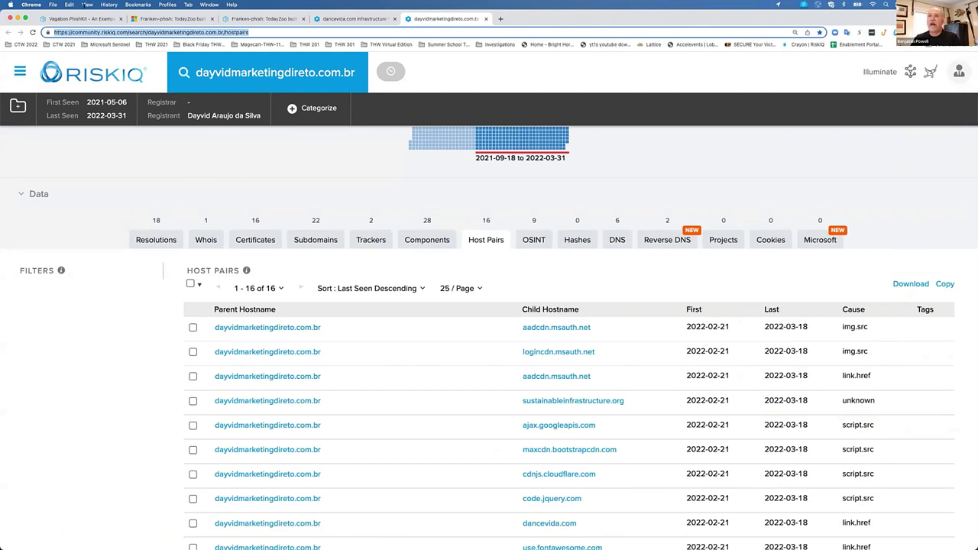
pyautogui.click(93, 21)
pyautogui.click(150, 30)
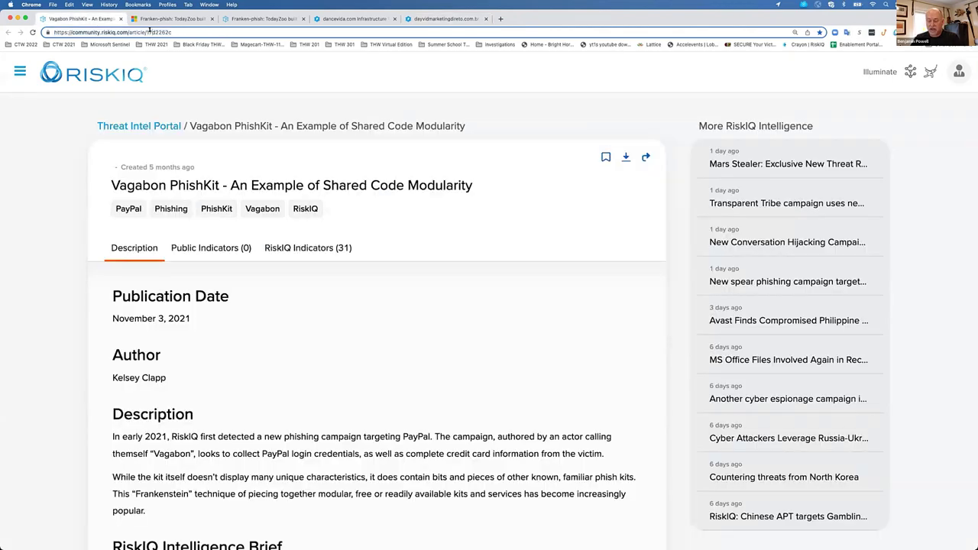
pyautogui.moveTo(173, 32); pyautogui.dragTo(50, 32)
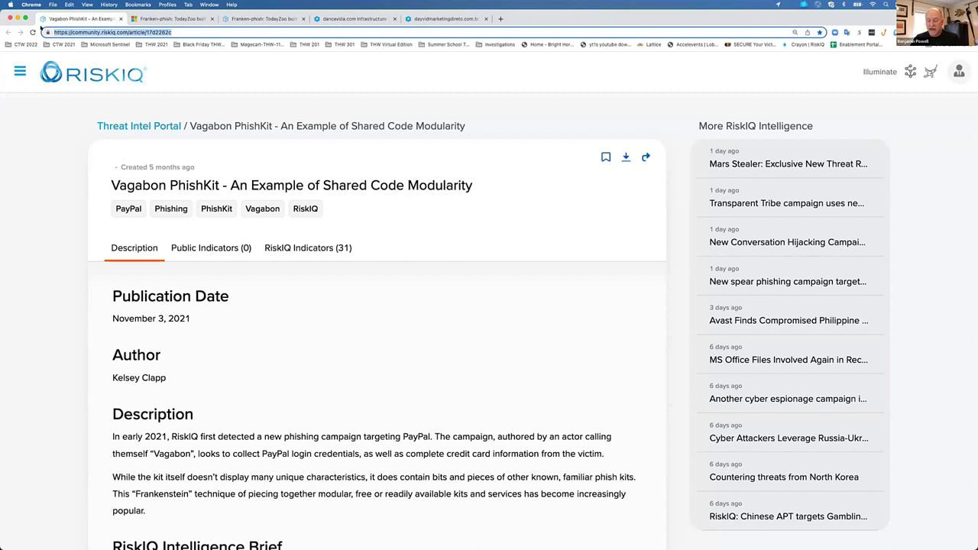
pyautogui.press('super+c')
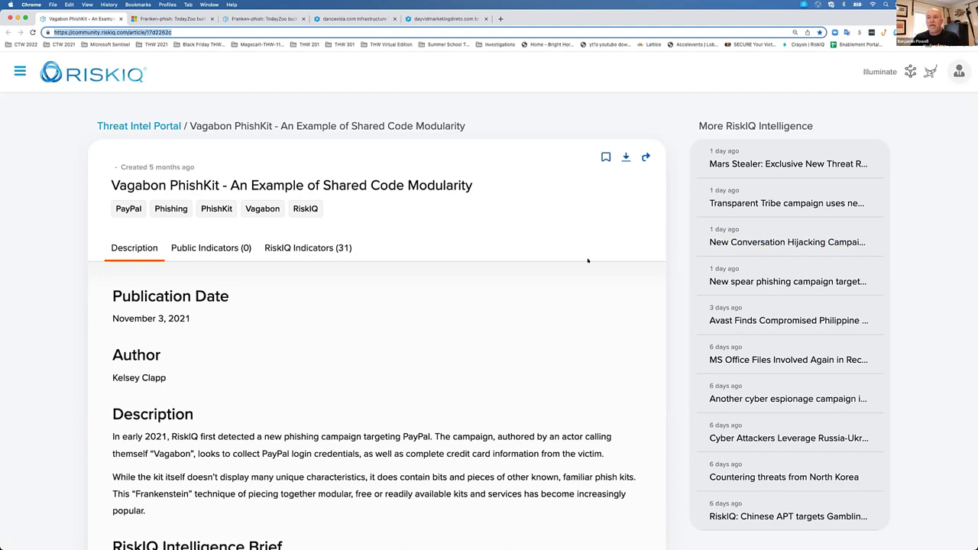
# Examine the Vagabon PhishKit article's RiskIQ indicators, expanding the full domain list to check payplchhkin.org and the listed URLs.
pyautogui.click(317, 249)
pyautogui.scroll(-3, 321, 254)
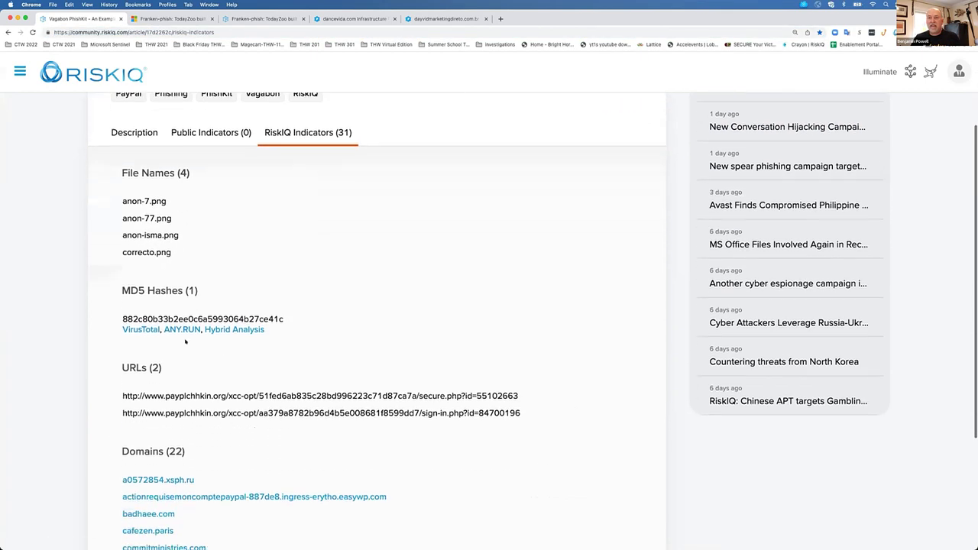
pyautogui.scroll(-5, 185, 342)
pyautogui.click(156, 396)
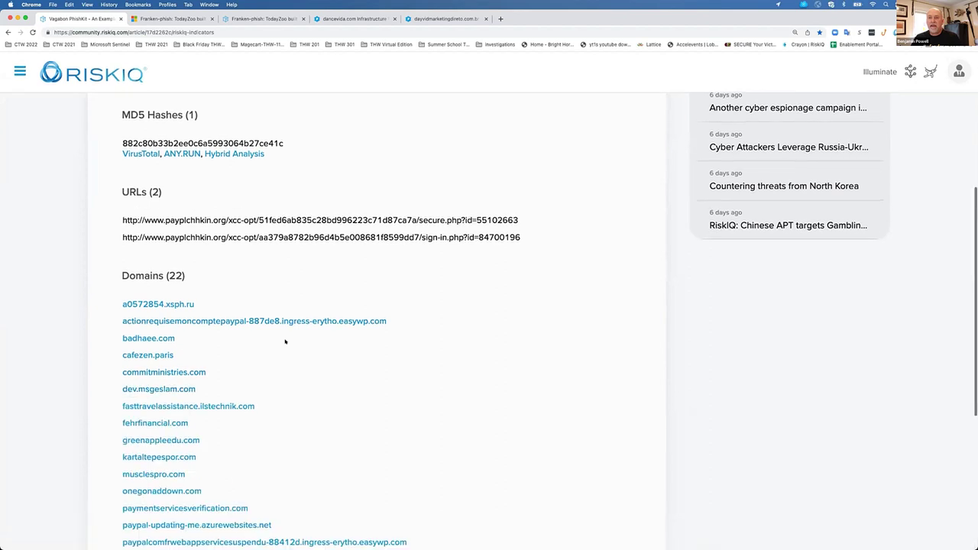
pyautogui.scroll(-5, 285, 341)
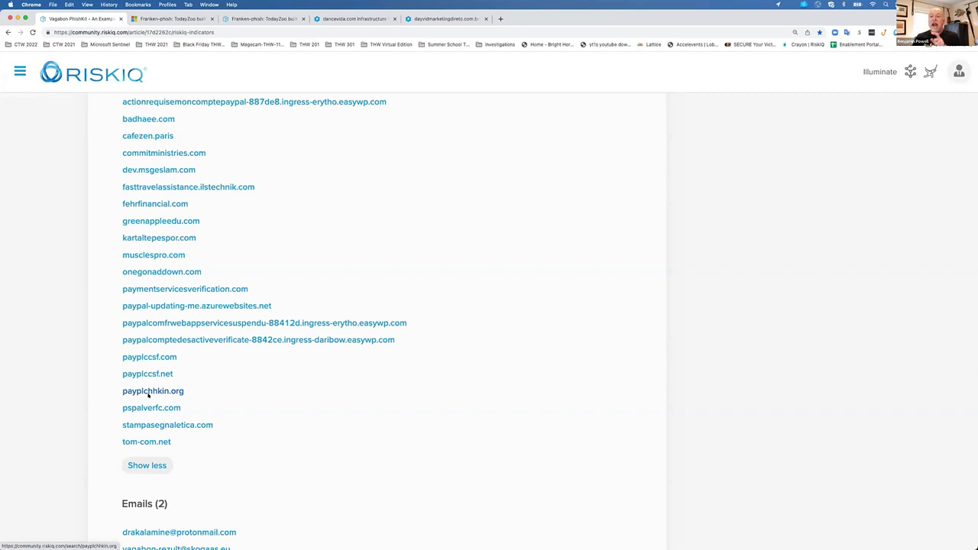
pyautogui.scroll(5, 251, 411)
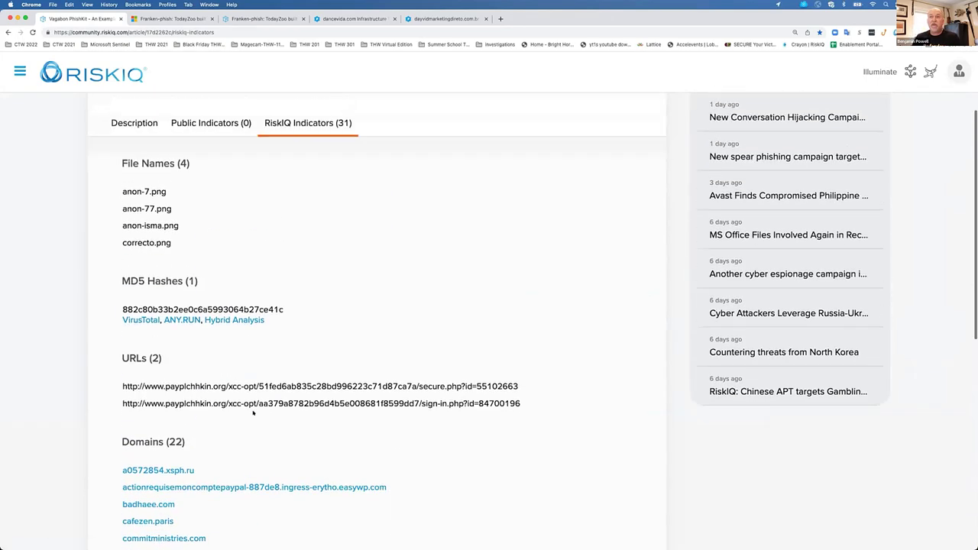
pyautogui.scroll(3, 253, 413)
# Read through the Vagabon PhishKit article's description and copy the link address of its Microsoft Franken-phish TodayZoo reference.
pyautogui.click(136, 250)
pyautogui.scroll(-1, 420, 324)
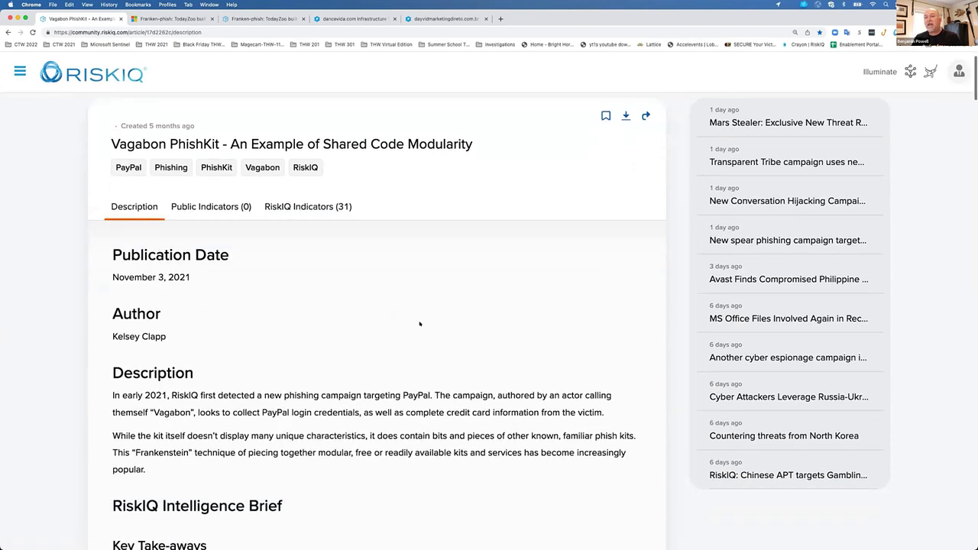
pyautogui.scroll(-5, 419, 324)
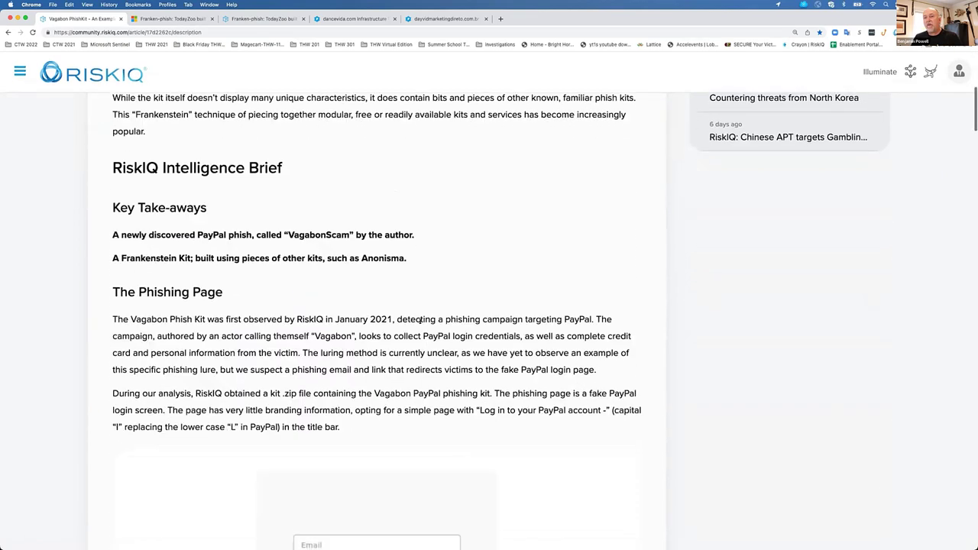
pyautogui.scroll(-1, 420, 321)
pyautogui.scroll(-2, 422, 327)
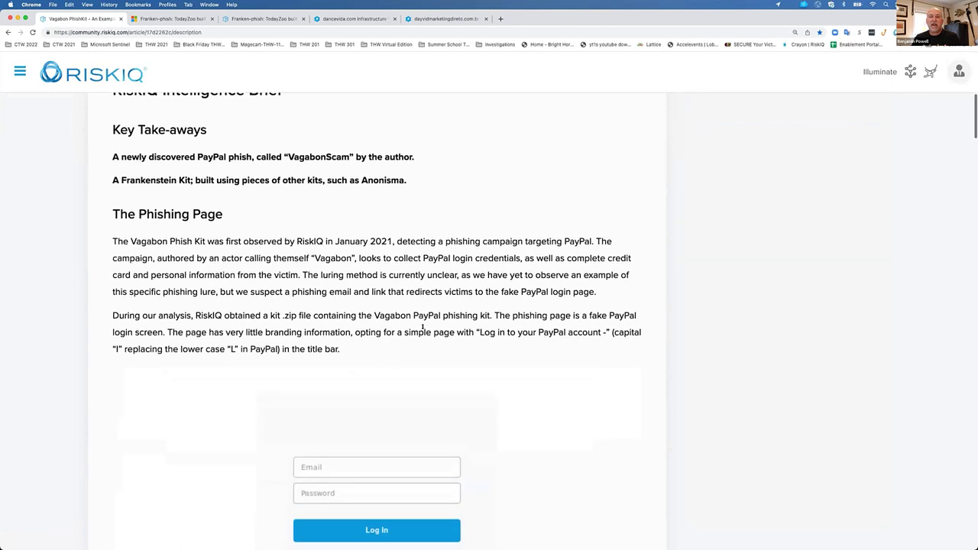
pyautogui.scroll(-2, 422, 328)
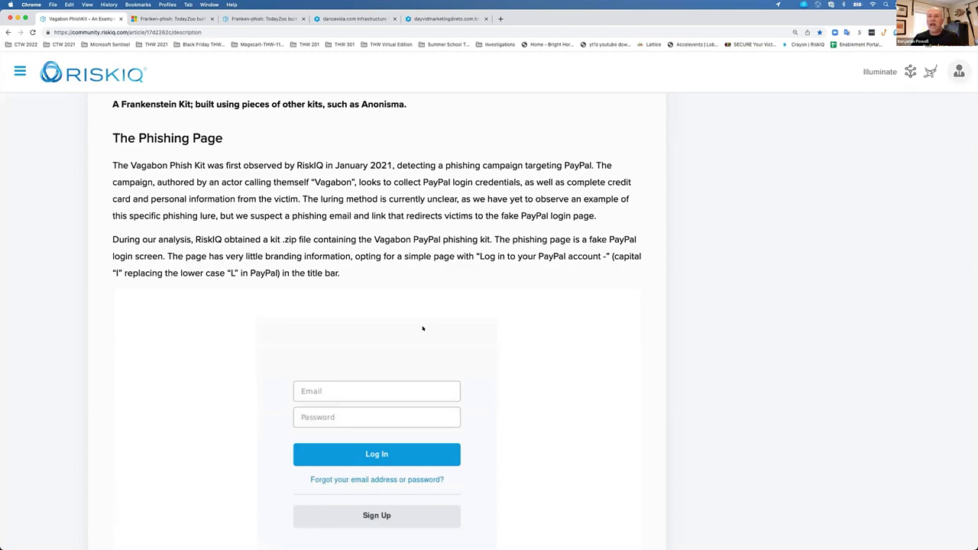
pyautogui.scroll(-20, 422, 329)
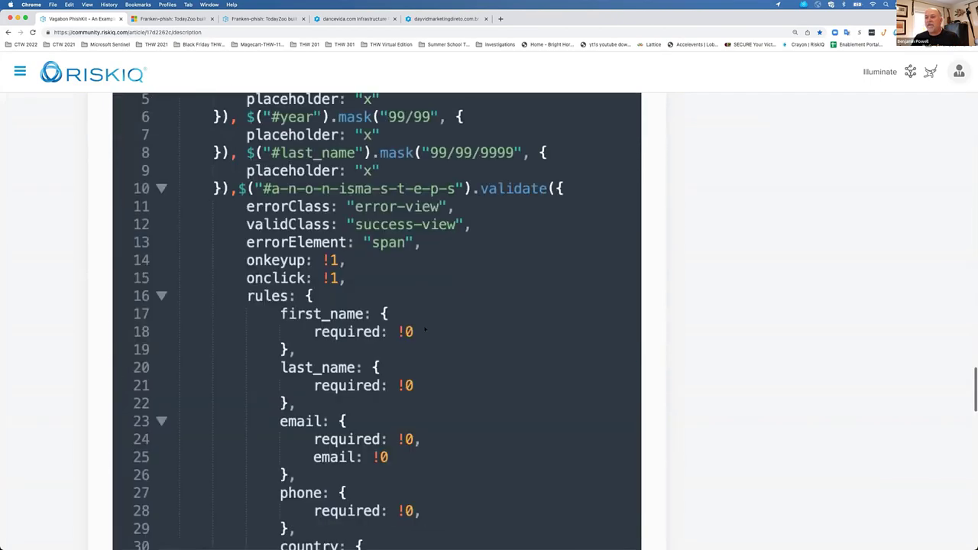
pyautogui.scroll(-20, 425, 329)
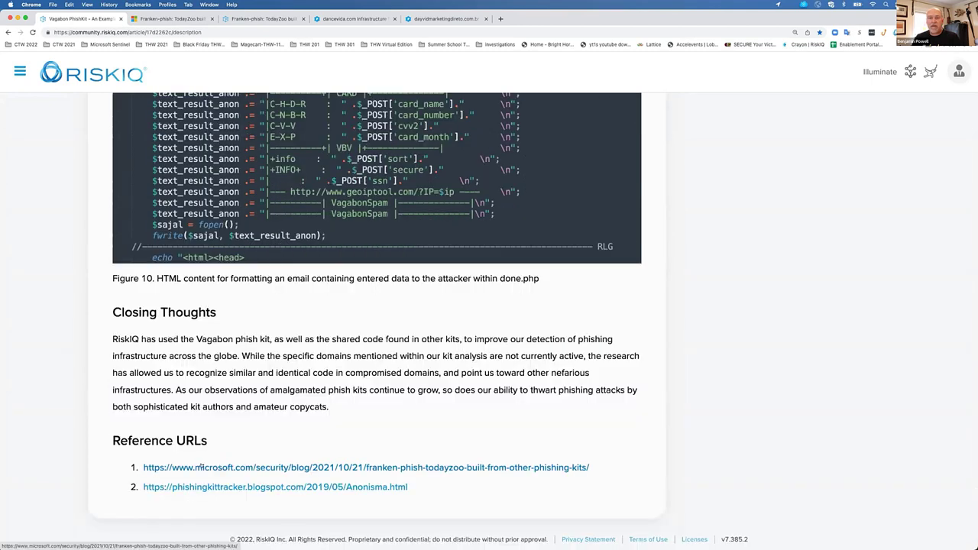
pyautogui.rightClick(371, 469)
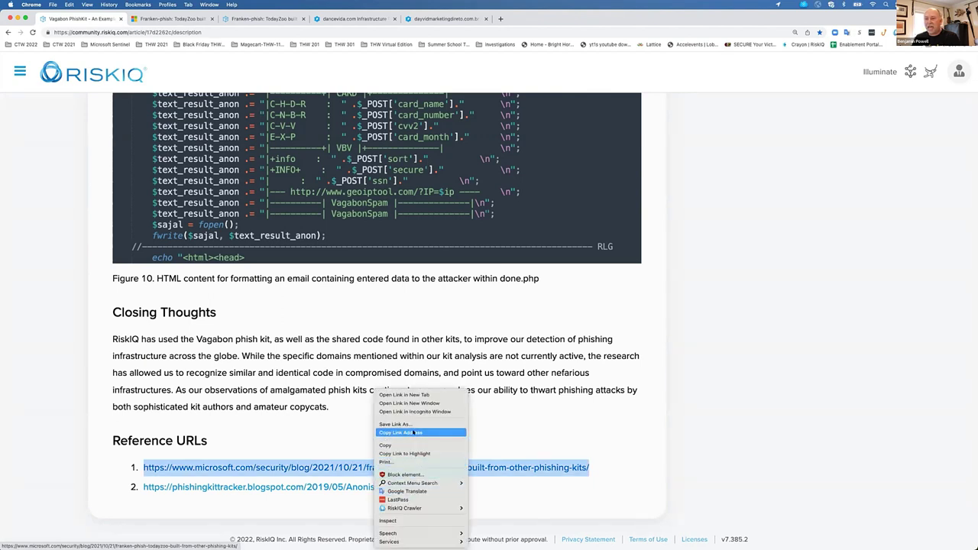
pyautogui.click(413, 432)
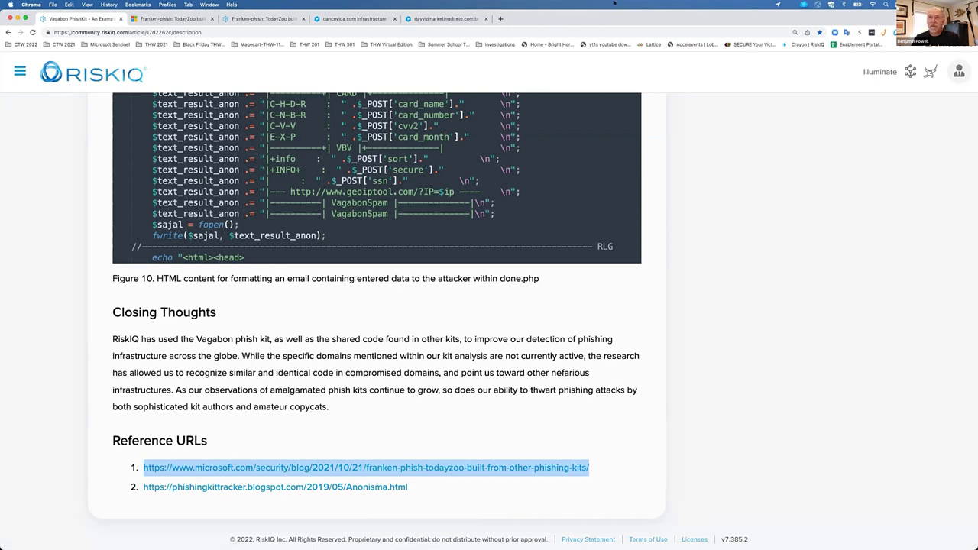
# Show the Microsoft Security blog post "Franken-phish: TodayZoo built from other phishing kits" and enlarge its text for reading.
pyautogui.click(183, 19)
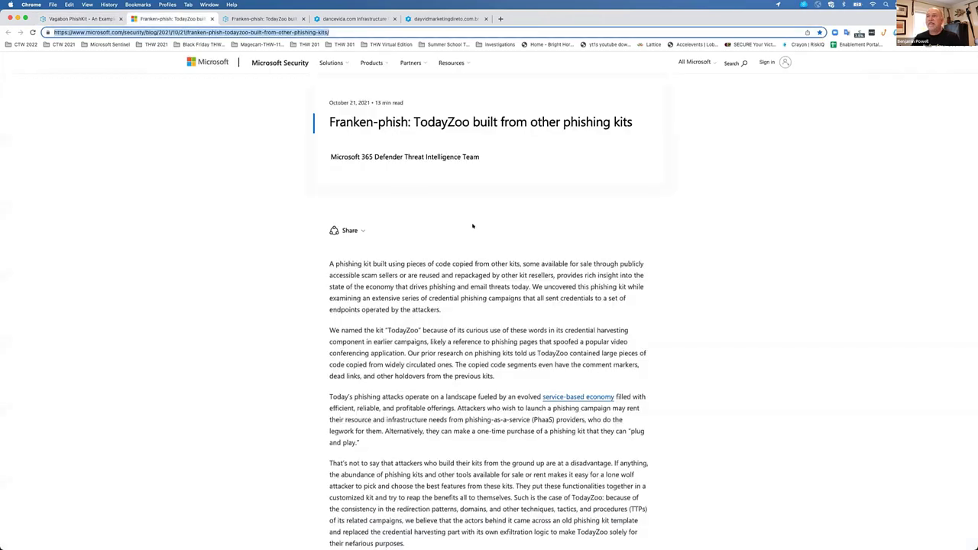
pyautogui.scroll(-15, 472, 226)
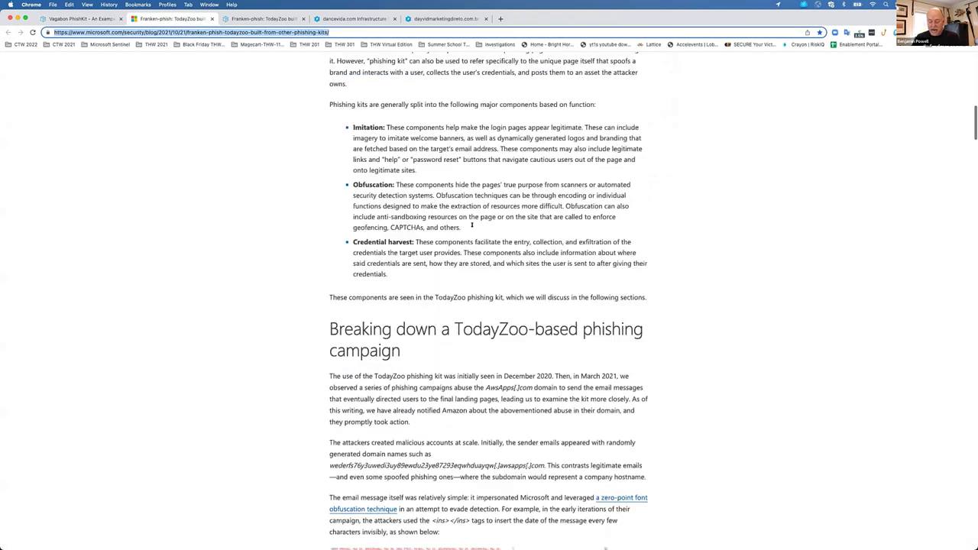
pyautogui.press('super+equal')
pyautogui.press('super+equal')
pyautogui.press('super+equal')
pyautogui.press('super+equal')
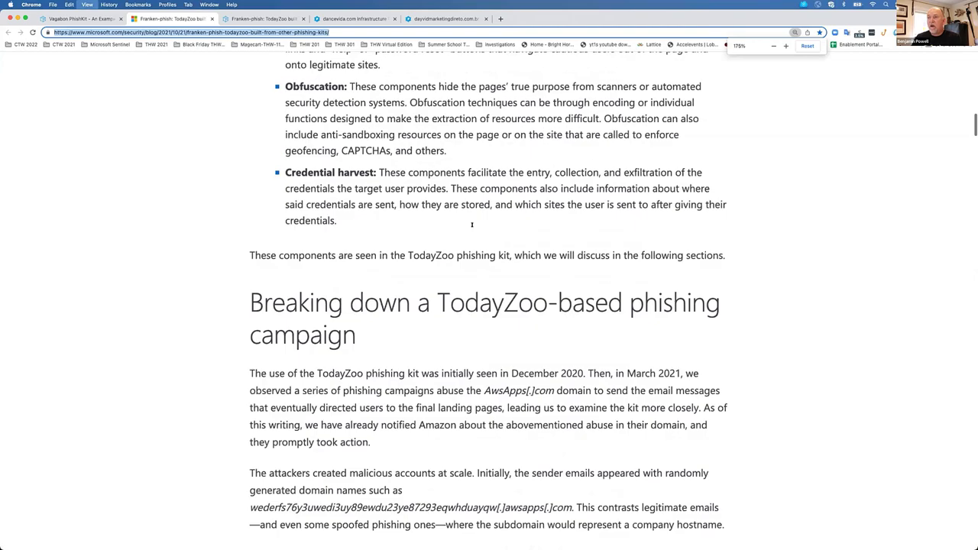
pyautogui.press('super+equal')
# Examine the blog's TodayZoo campaign breakdown, the DanceVida connection, and the source code comparison between the two kits.
pyautogui.scroll(-3, 489, 237)
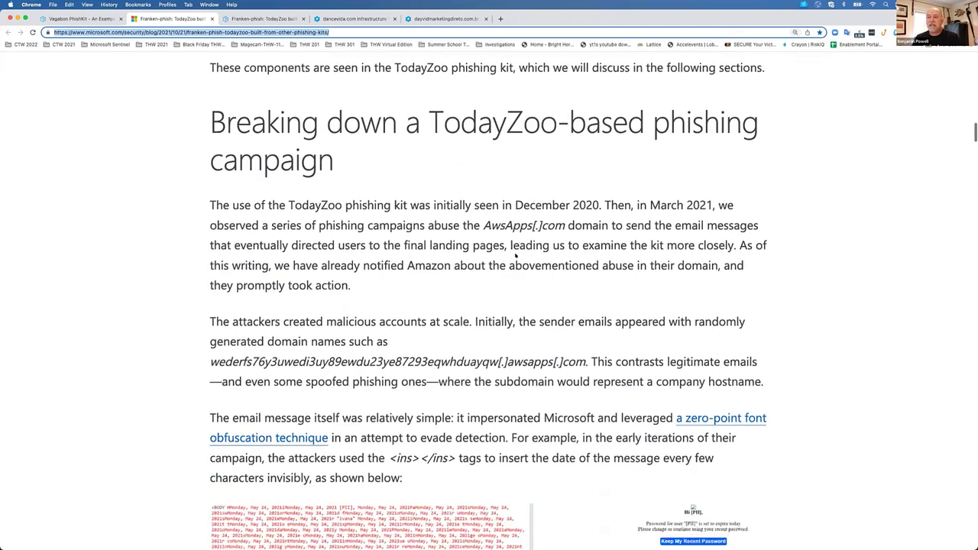
pyautogui.scroll(-20, 517, 257)
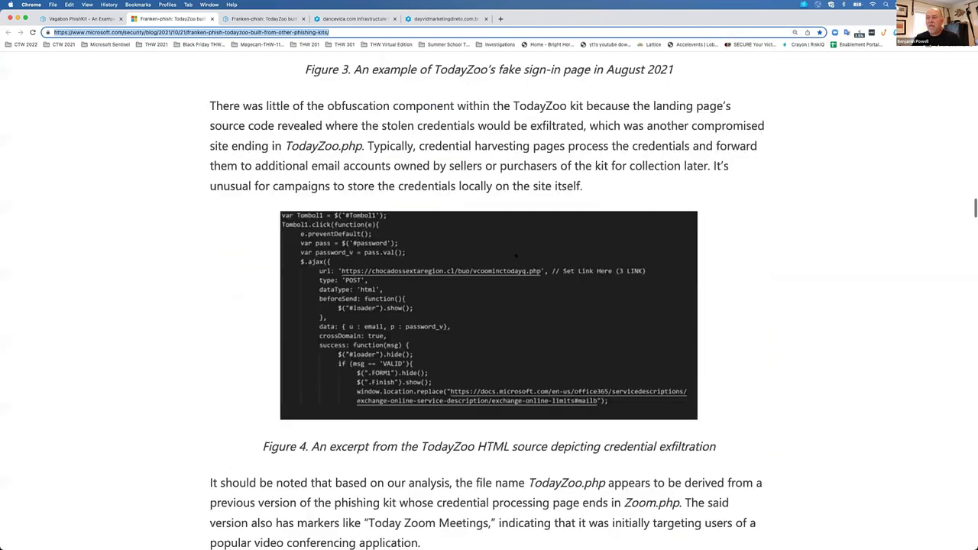
pyautogui.scroll(-20, 517, 256)
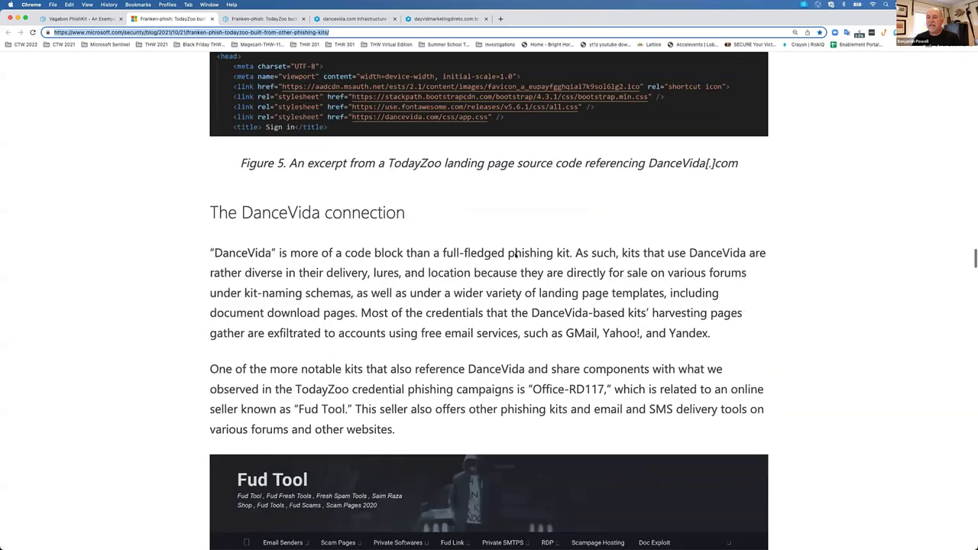
pyautogui.scroll(-20, 517, 256)
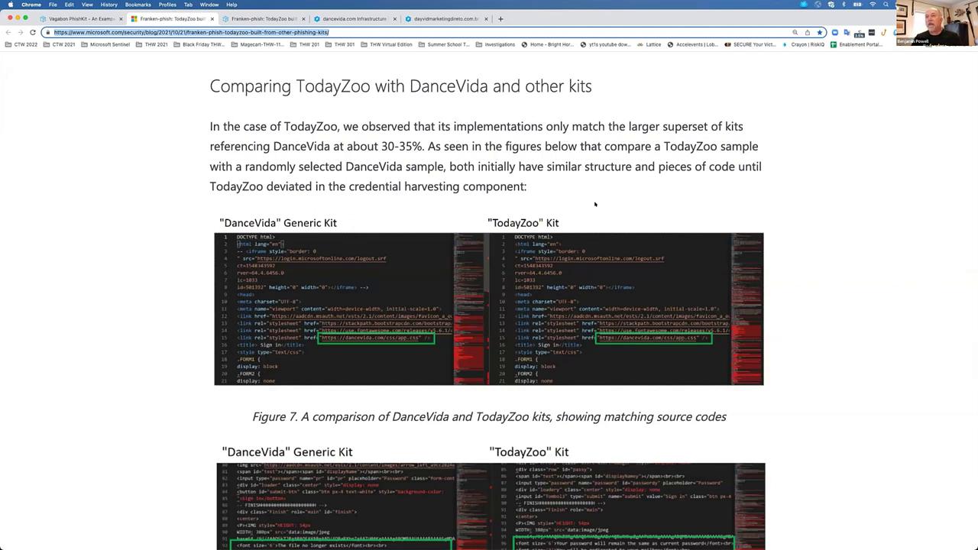
pyautogui.scroll(2, 595, 204)
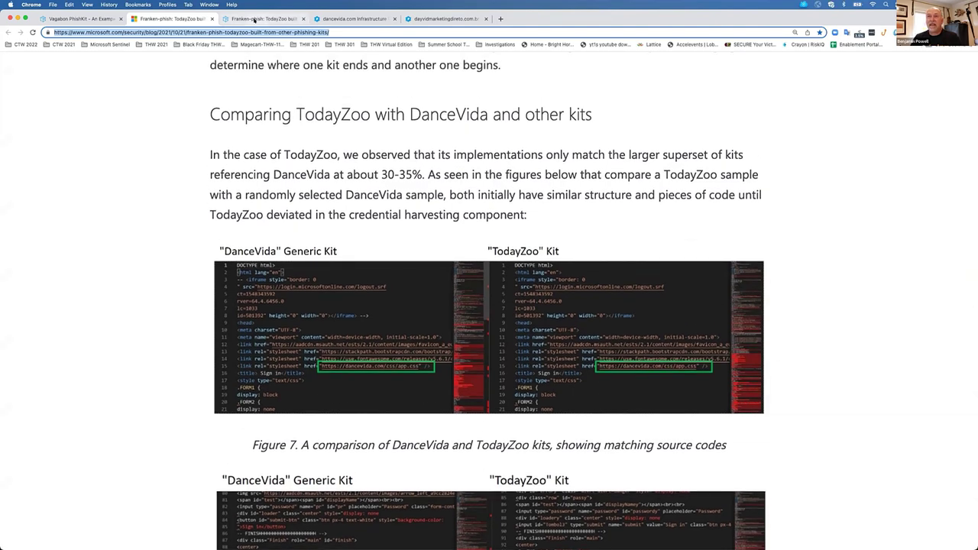
# Return to the RiskIQ portal home page and search for dancevida.com.
pyautogui.click(255, 20)
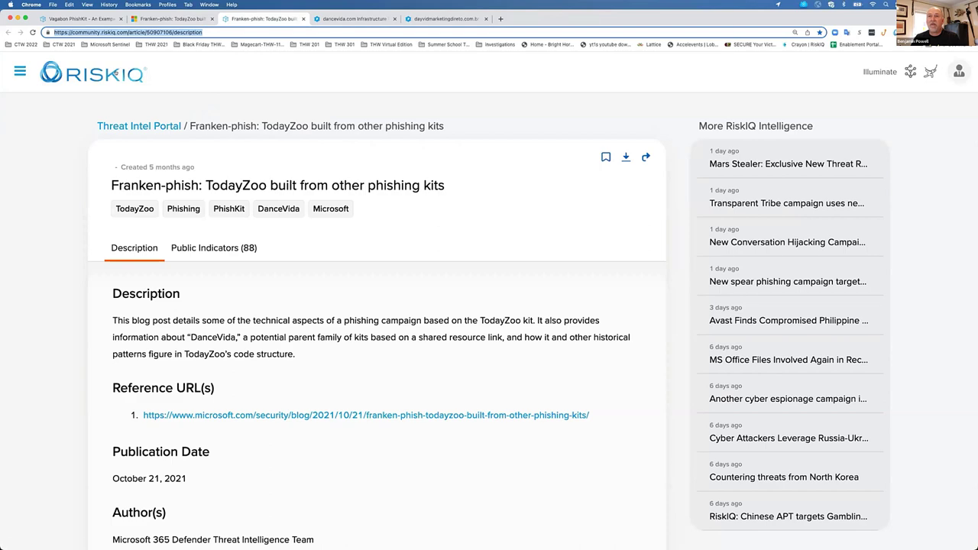
pyautogui.click(113, 74)
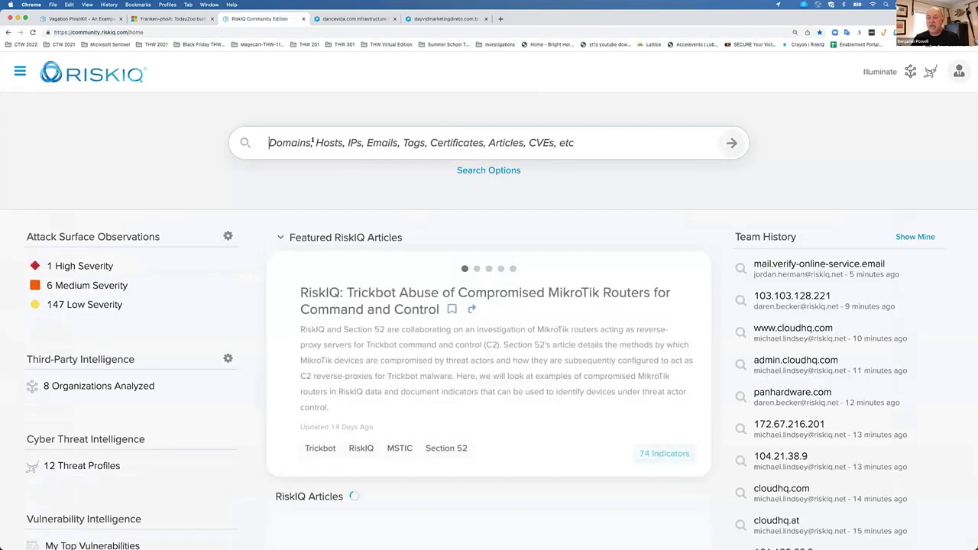
pyautogui.write('dance')
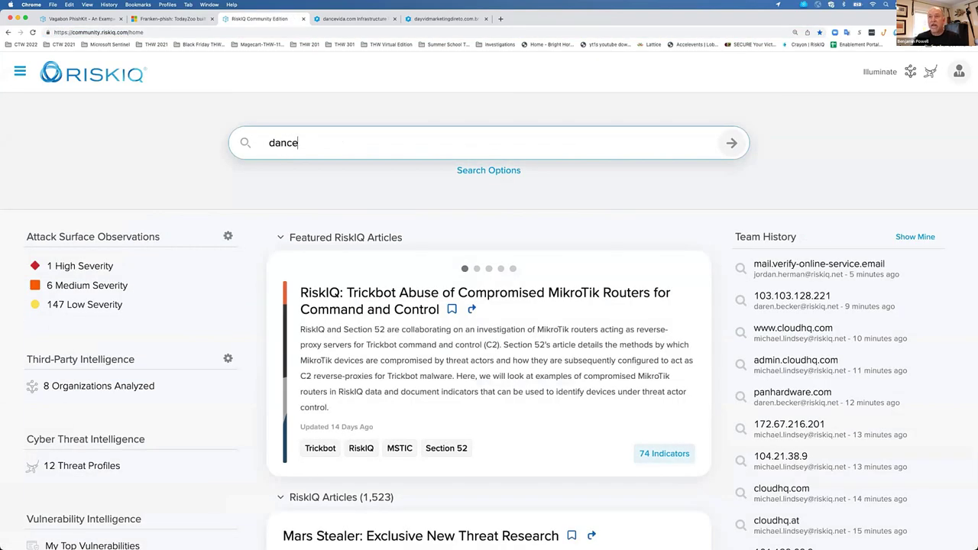
pyautogui.write('vida.com')
pyautogui.press('Return')
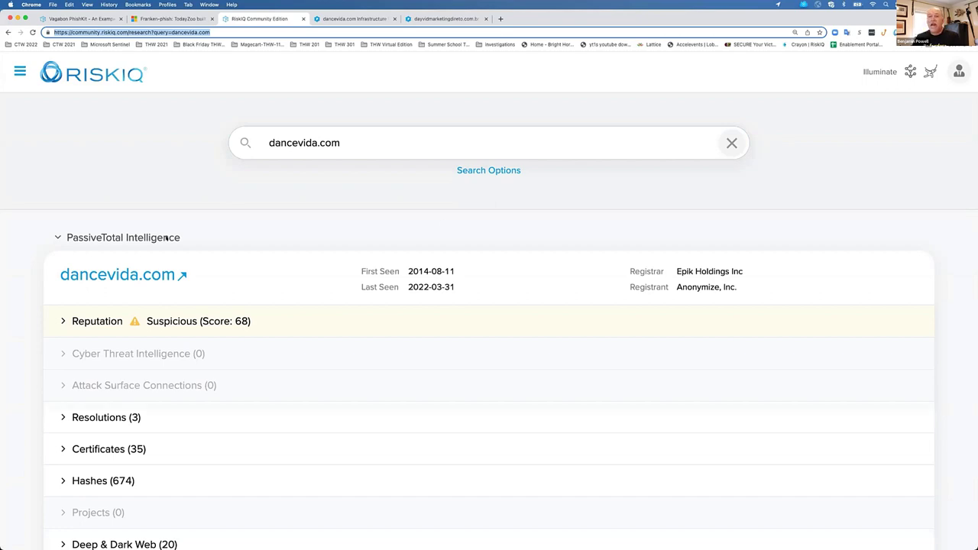
# Open the Franken-phish TodayZoo article from the dancevida.com results and examine its public indicators with the full domain list expanded.
pyautogui.scroll(-7, 166, 238)
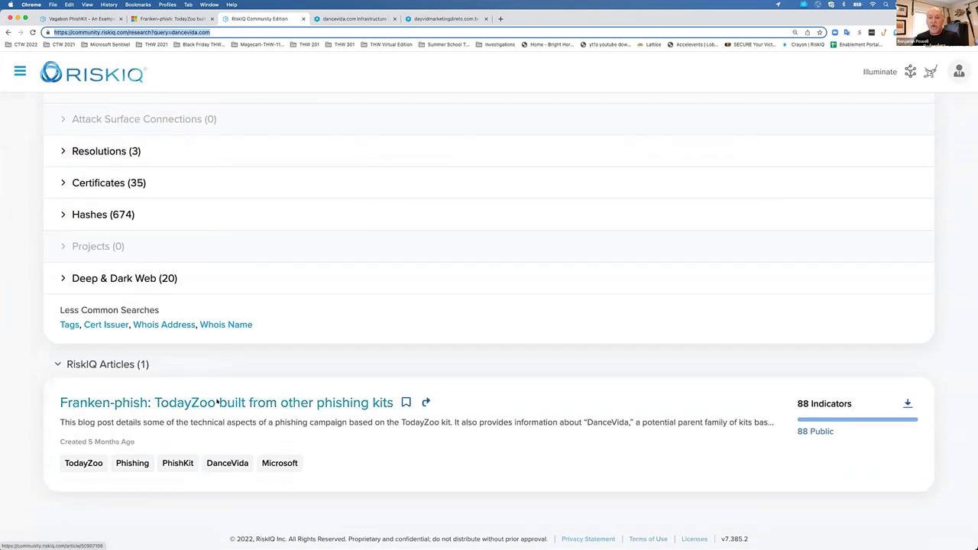
pyautogui.click(217, 403)
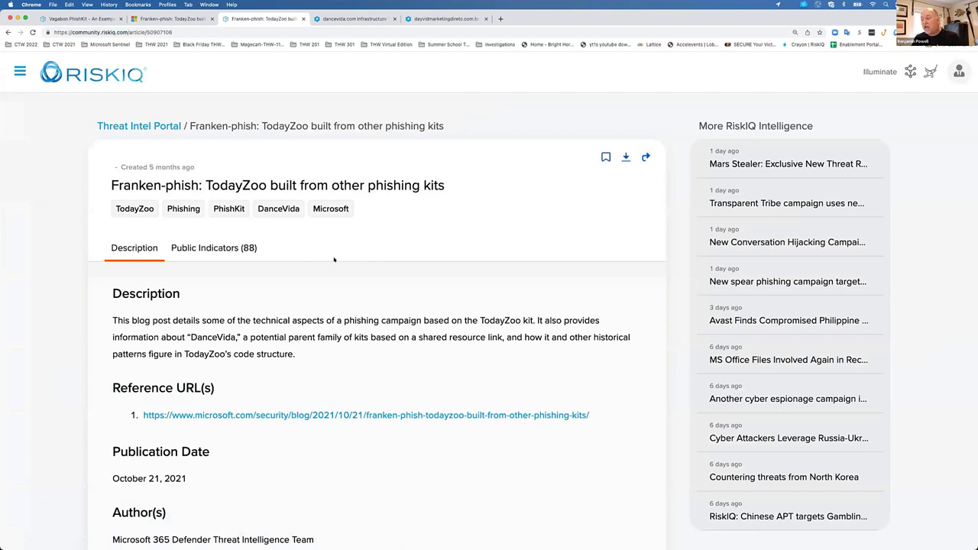
pyautogui.click(214, 247)
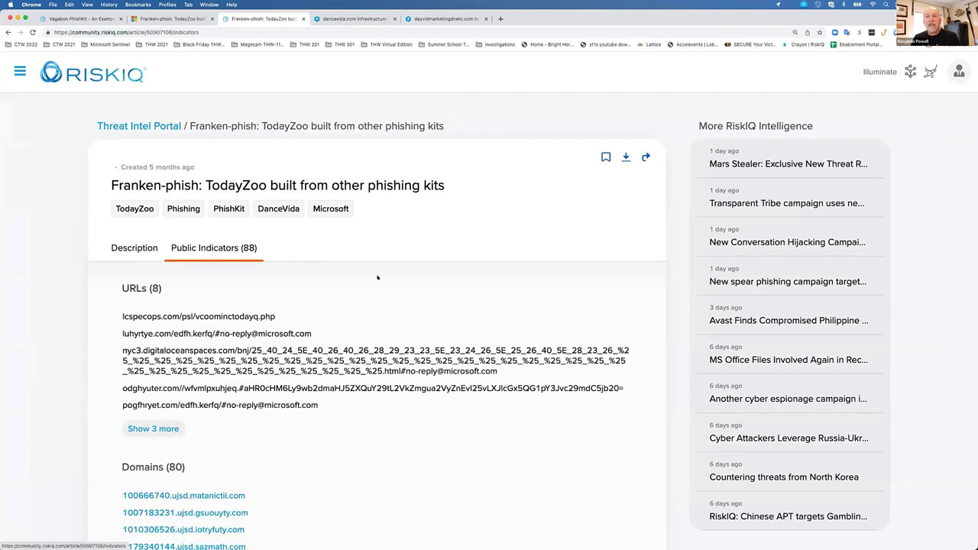
pyautogui.scroll(-3, 378, 277)
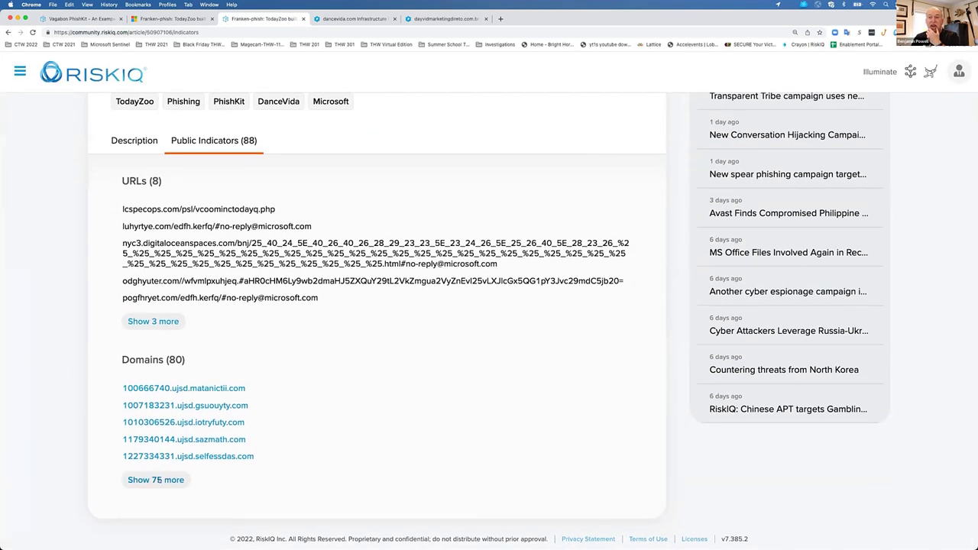
pyautogui.click(156, 476)
pyautogui.scroll(-8, 383, 327)
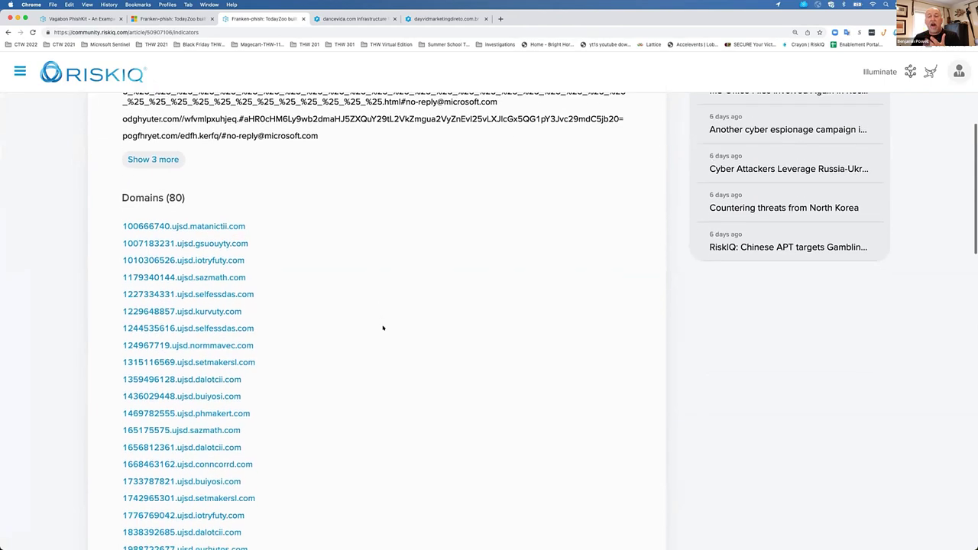
pyautogui.scroll(-13, 382, 328)
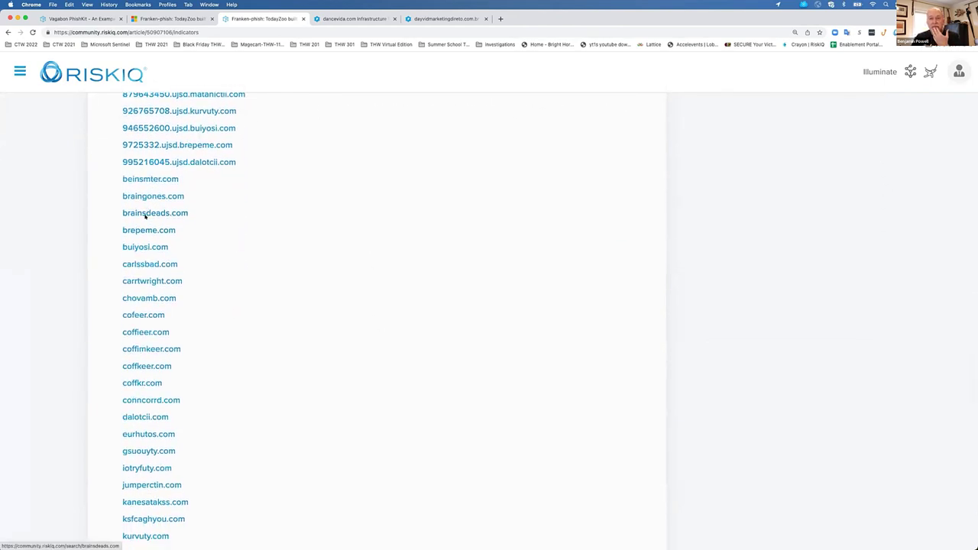
pyautogui.scroll(-2, 142, 328)
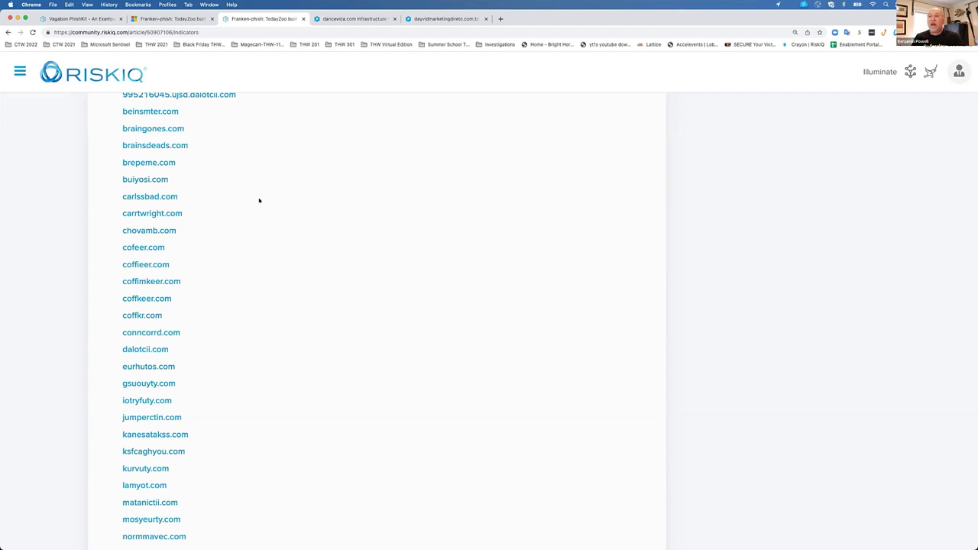
pyautogui.scroll(5, 246, 89)
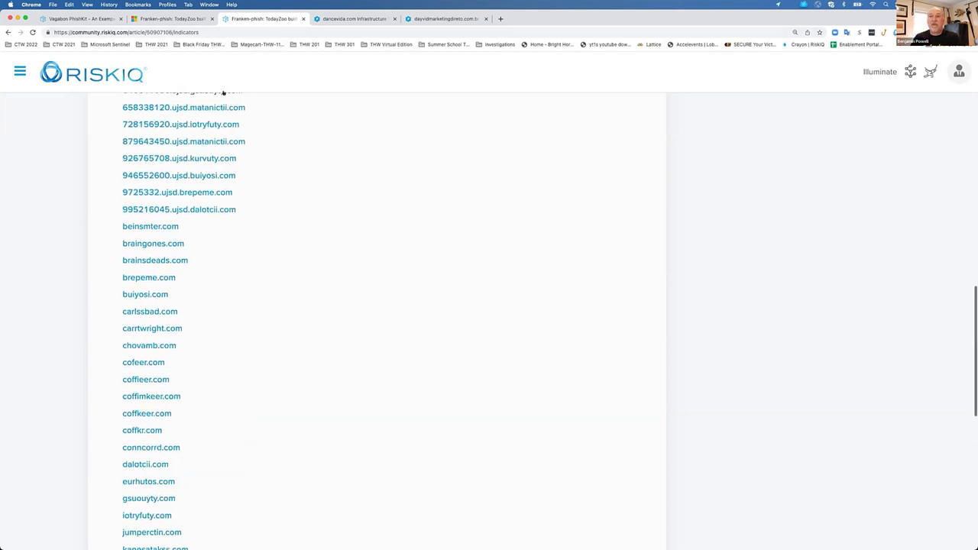
# Go back to the dancevida.com search results, open the domain's full record, and review its reputation, analyst insights, heatmap and resolutions.
pyautogui.click(8, 32)
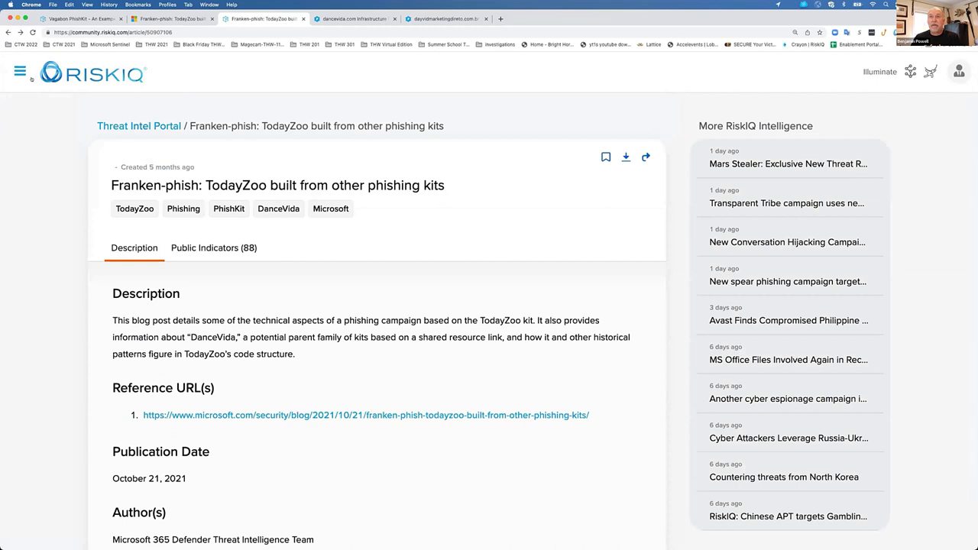
pyautogui.click(8, 32)
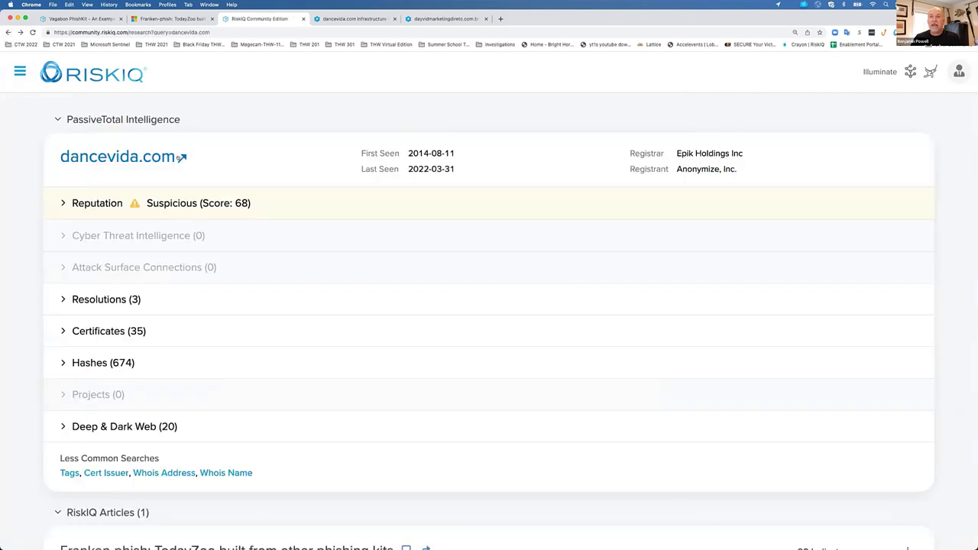
pyautogui.click(178, 152)
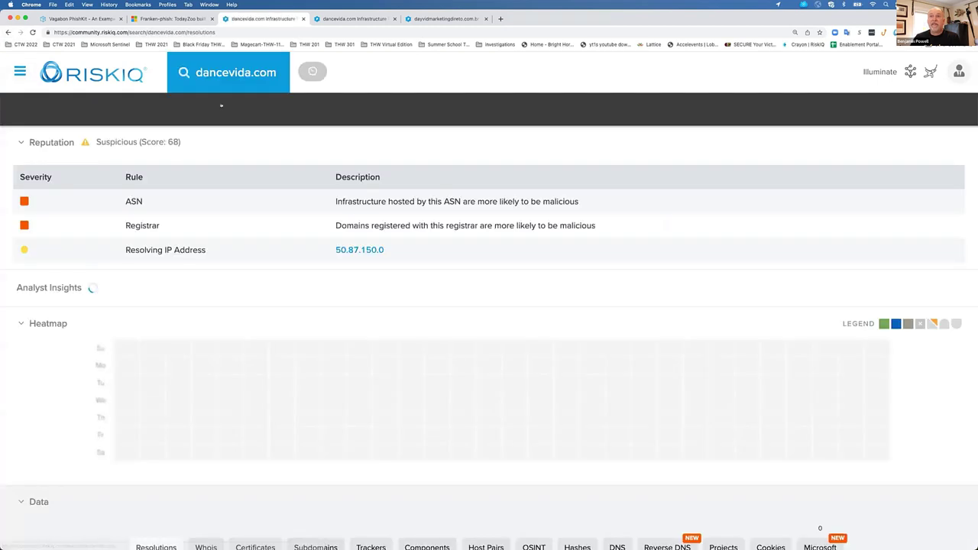
pyautogui.click(234, 31)
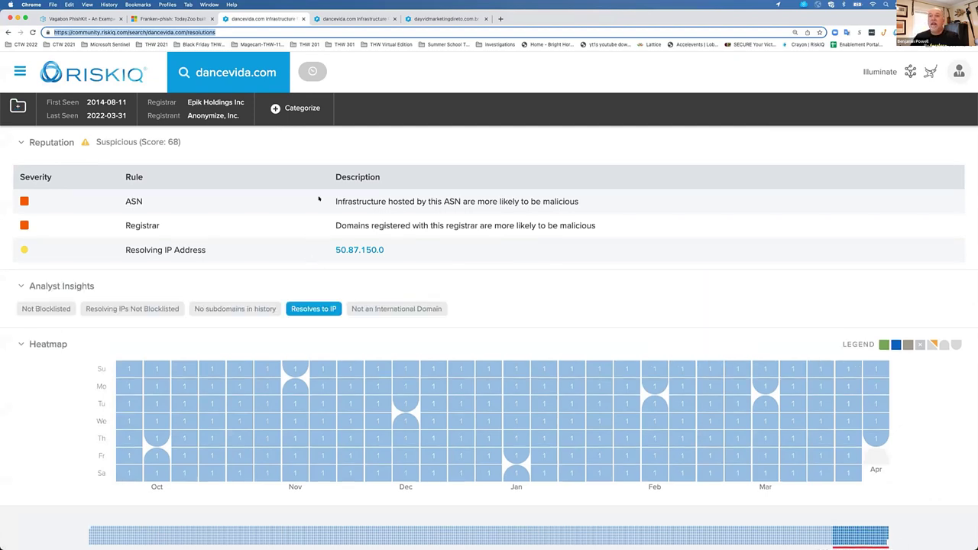
pyautogui.scroll(-1, 319, 199)
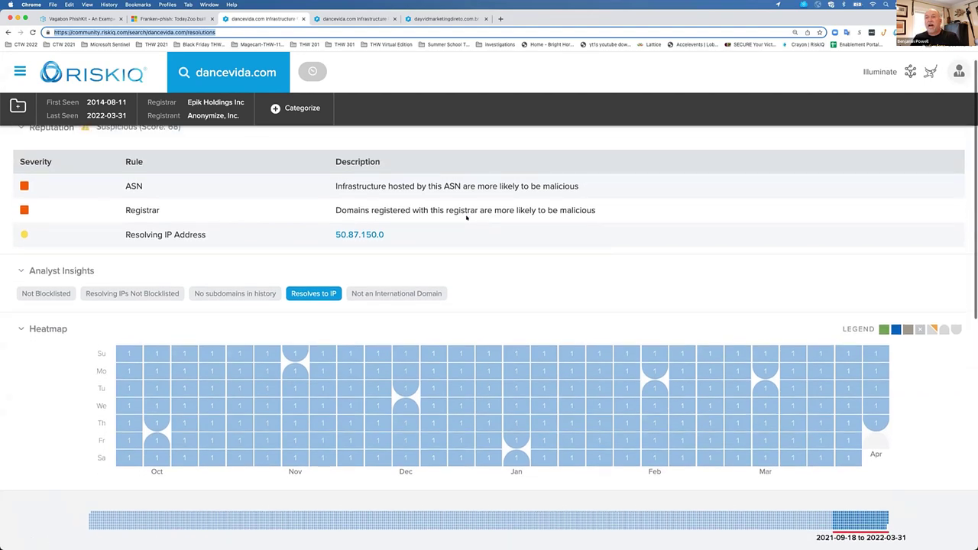
pyautogui.scroll(1, 466, 218)
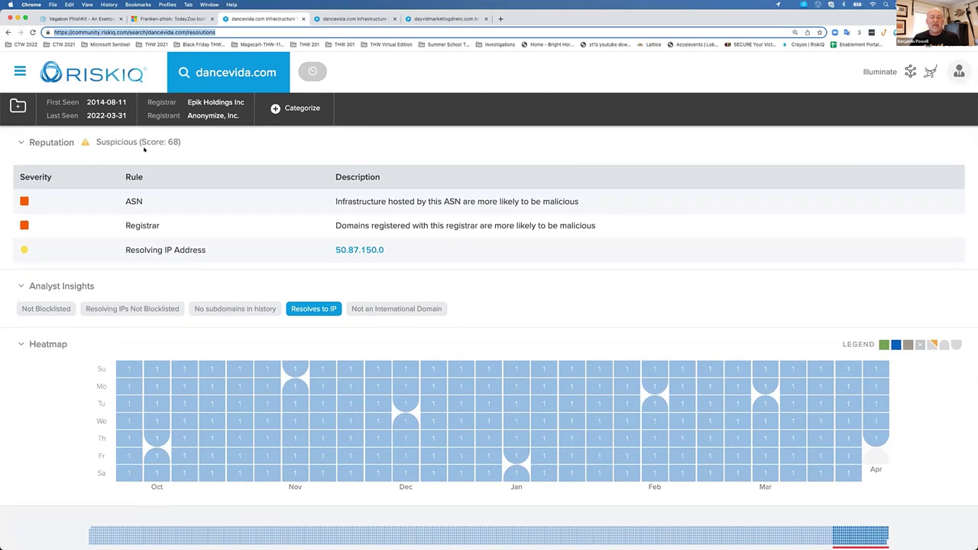
pyautogui.scroll(-5, 143, 150)
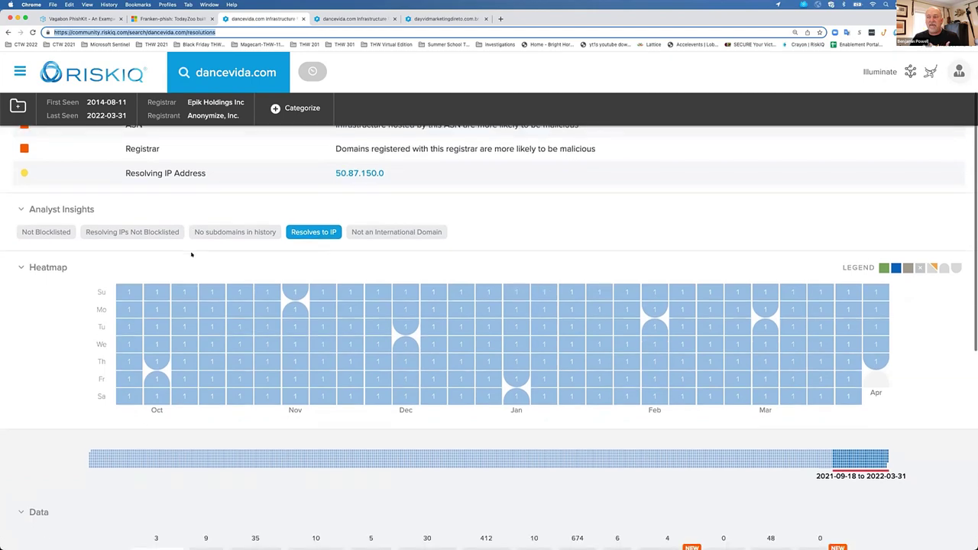
pyautogui.scroll(-6, 191, 255)
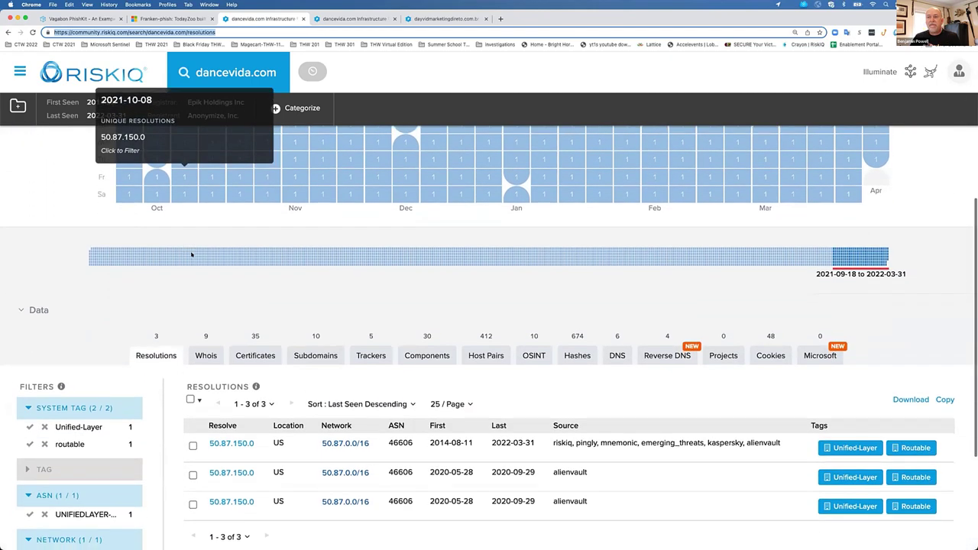
pyautogui.scroll(-1, 191, 254)
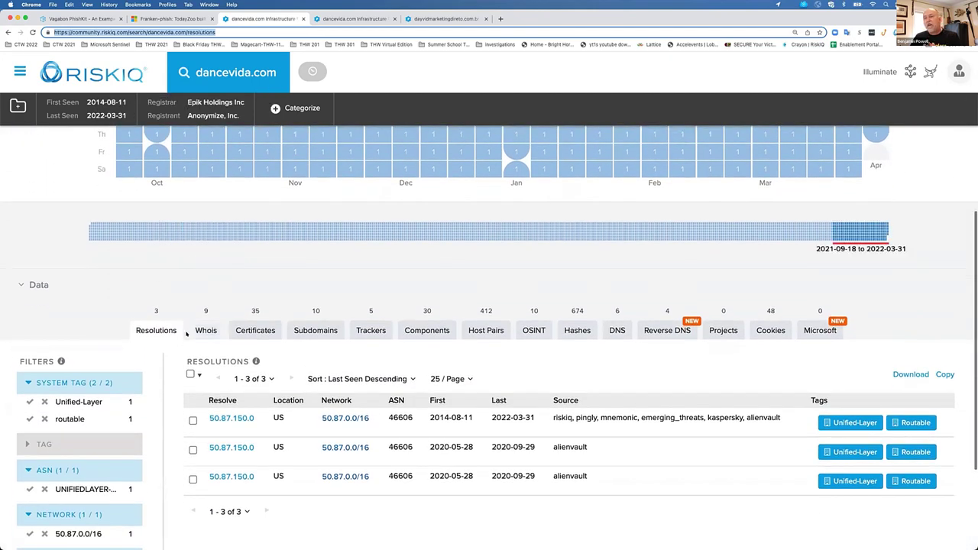
# Show dancevida.com's host pairs and consult the presentation's Host Pairs Explained slide before returning to the browser.
pyautogui.click(483, 330)
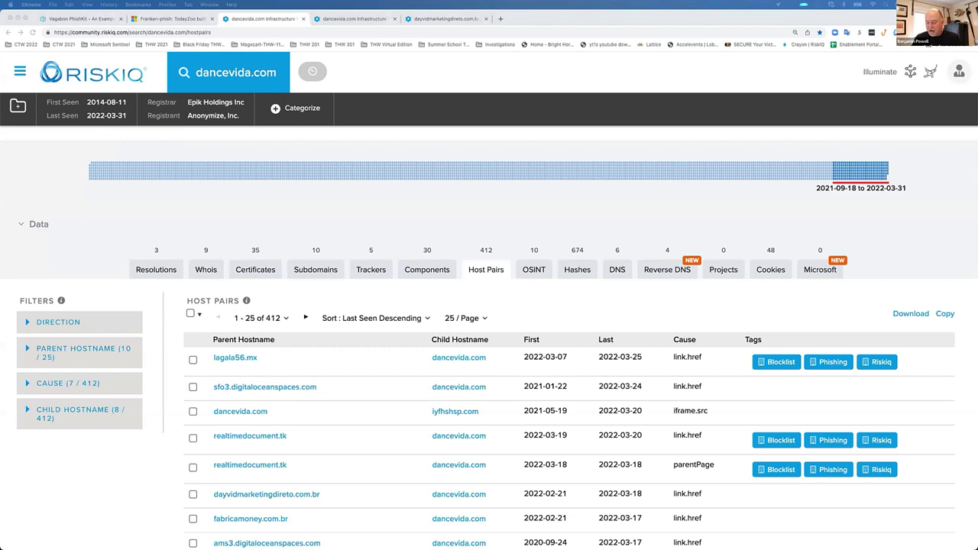
pyautogui.press('super+Tab')
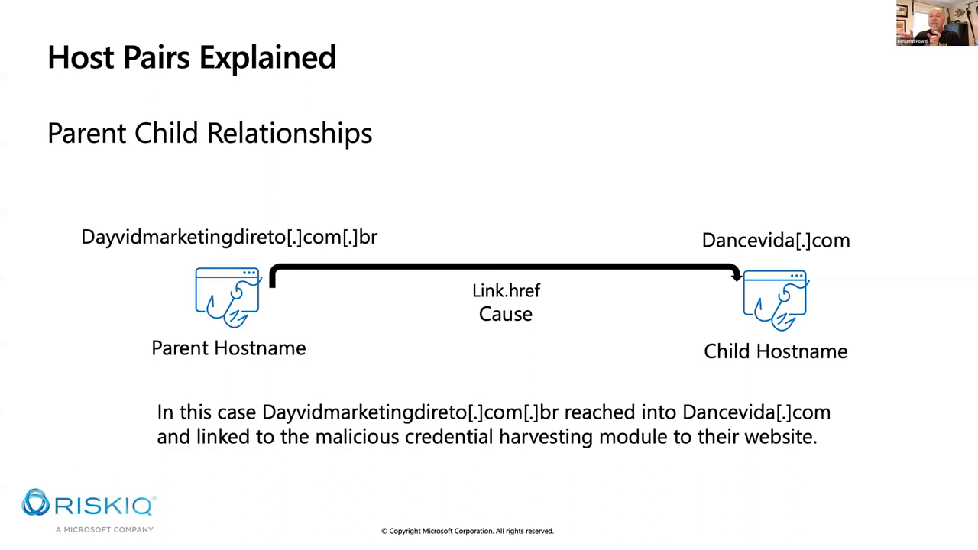
pyautogui.hotkey('alt', 'Tab')
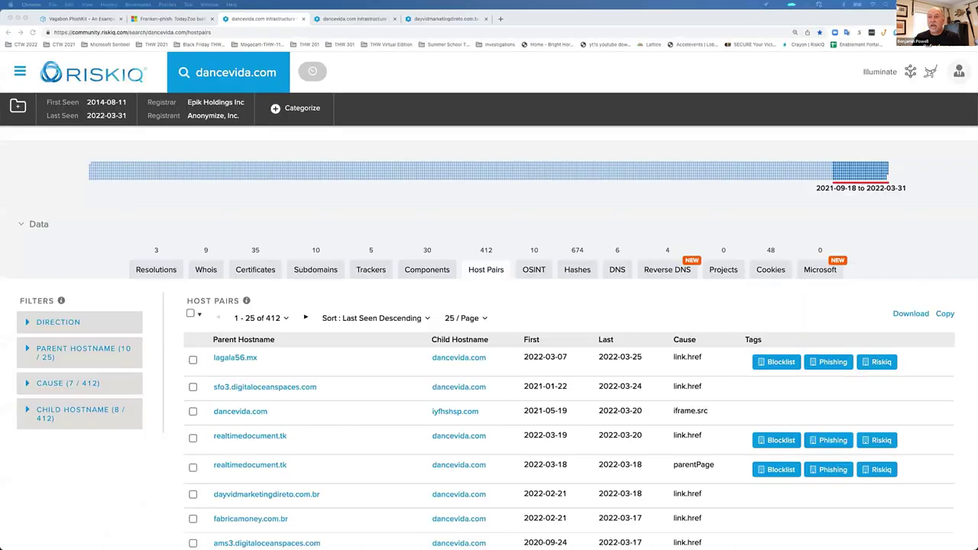
# Set the dancevida.com host pairs list to 500 entries per page.
pyautogui.scroll(-3, 327, 365)
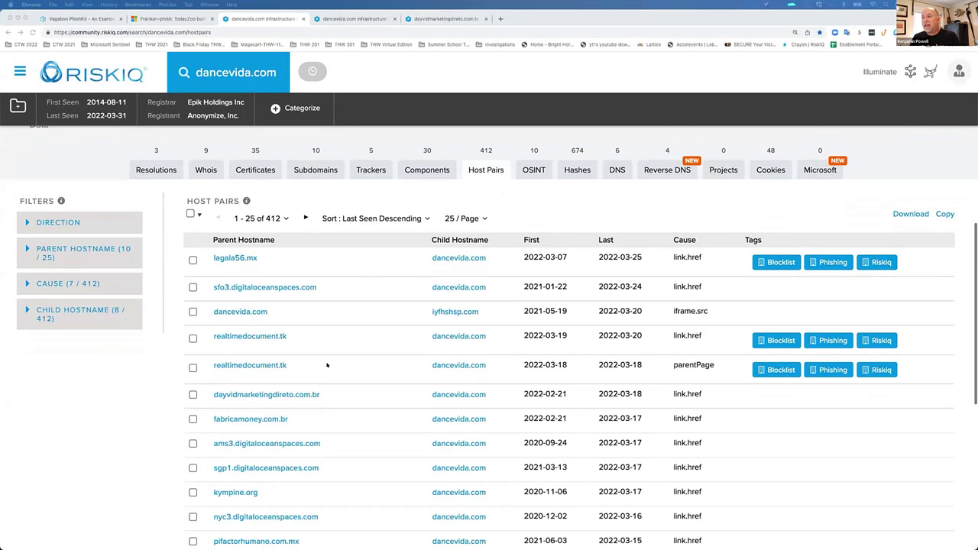
pyautogui.scroll(1, 327, 365)
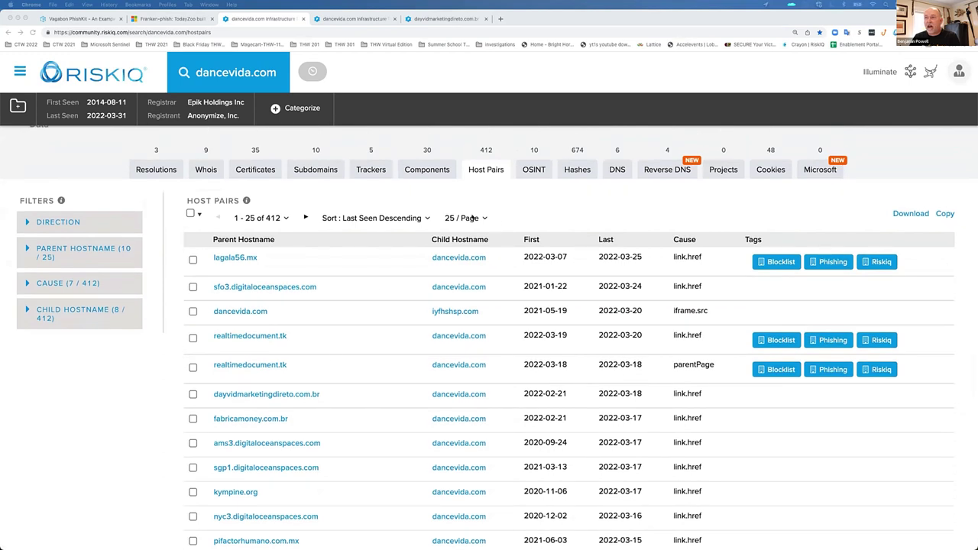
pyautogui.click(464, 218)
pyautogui.click(450, 313)
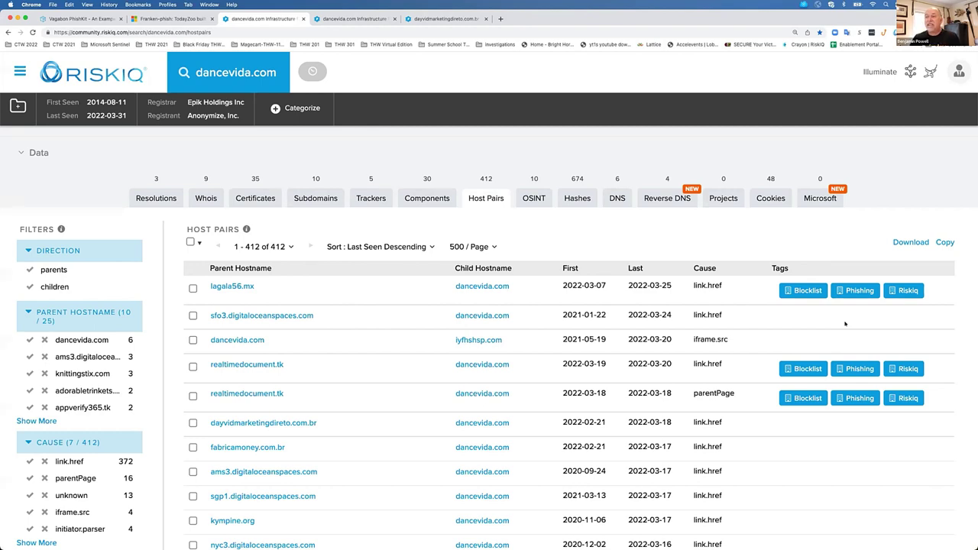
# Find the parent hostname dayvidmarketingdireto.com.br in the host pairs, open its record in a new browser tab, and switch to it.
pyautogui.scroll(-3, 328, 318)
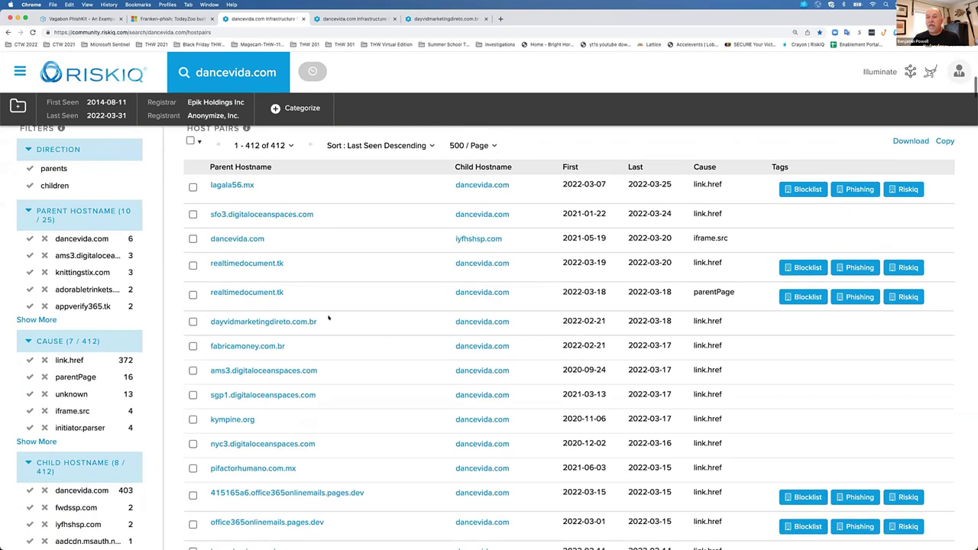
pyautogui.moveTo(323, 322); pyautogui.dragTo(218, 324)
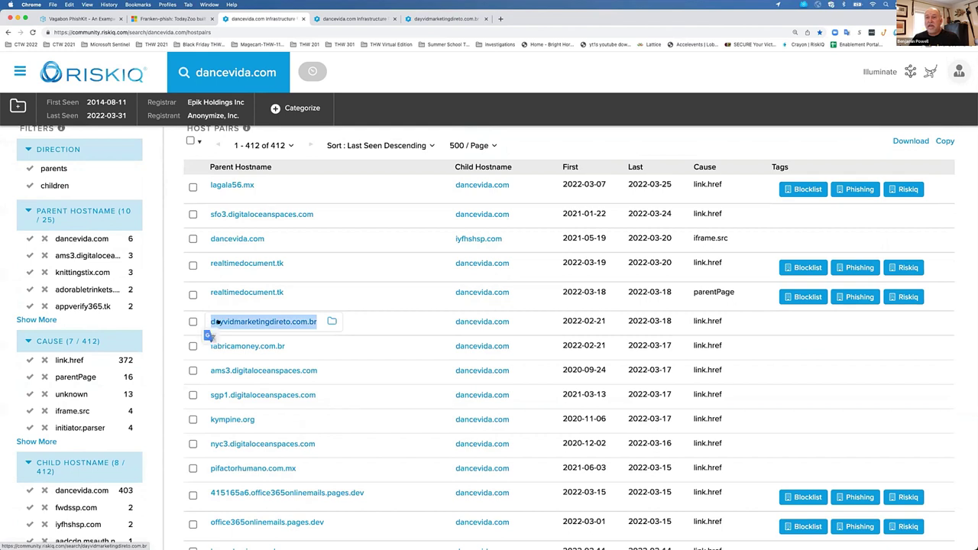
pyautogui.rightClick(221, 322)
pyautogui.click(284, 373)
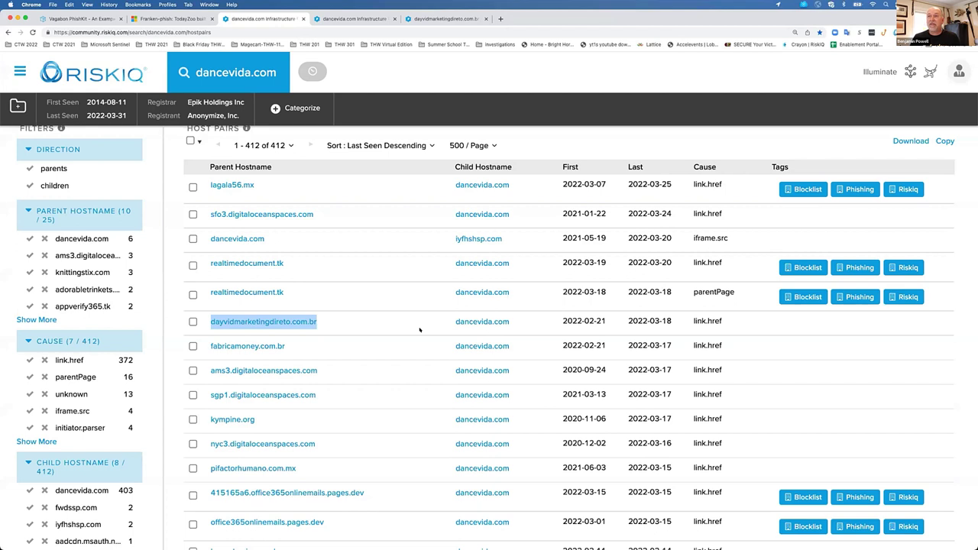
pyautogui.rightClick(284, 319)
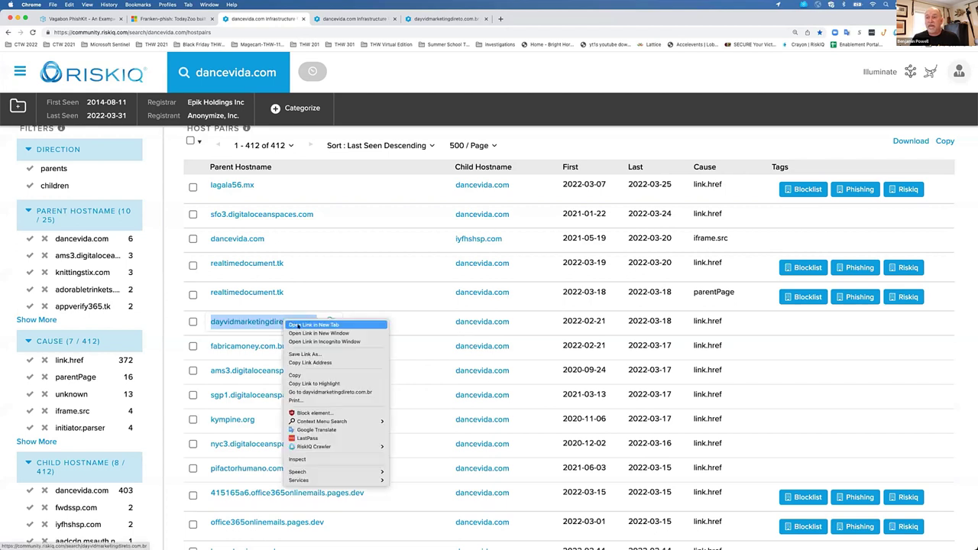
pyautogui.click(290, 325)
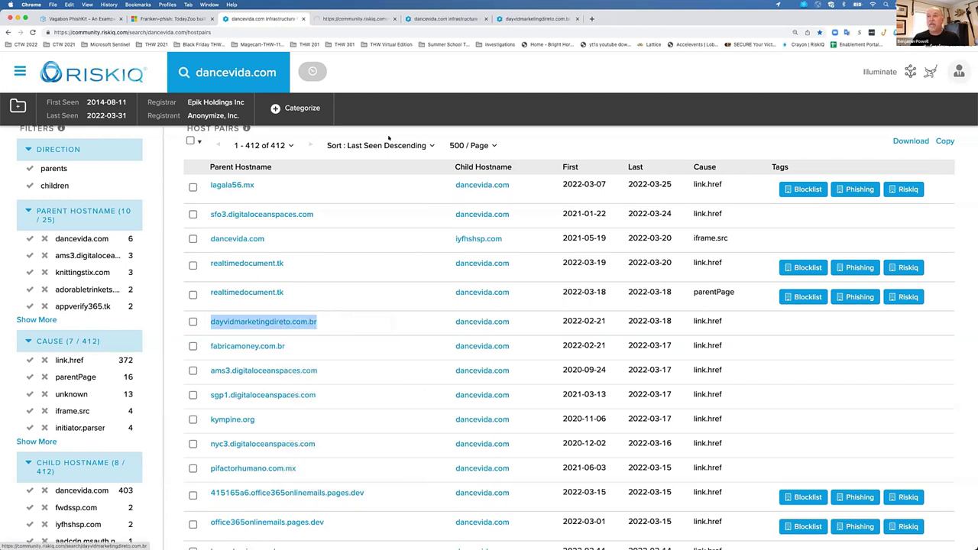
pyautogui.click(315, 20)
pyautogui.click(290, 32)
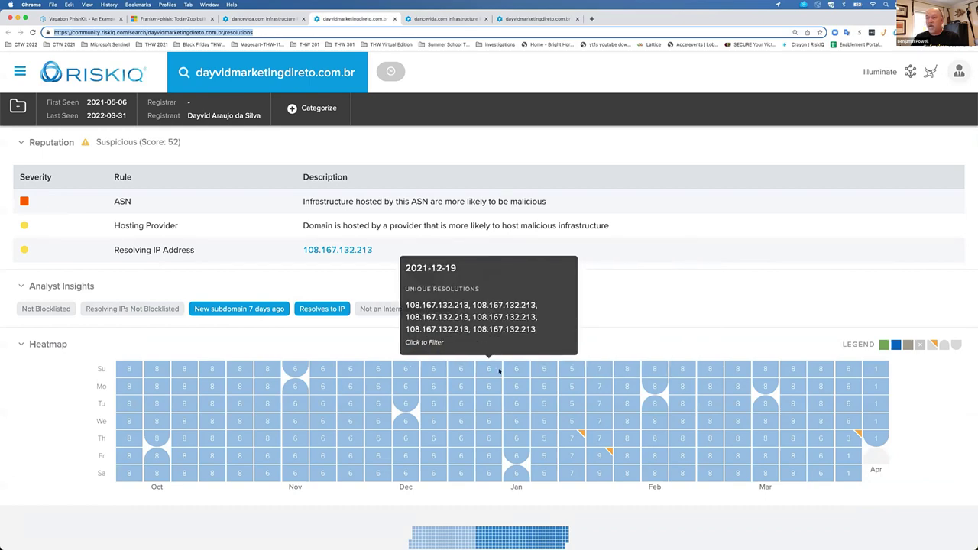
# Show the host pairs of dayvidmarketingdireto.com.br and examine its child hostnames, including sustainableinfrastructure.org.
pyautogui.scroll(-5, 501, 370)
pyautogui.scroll(-1, 501, 371)
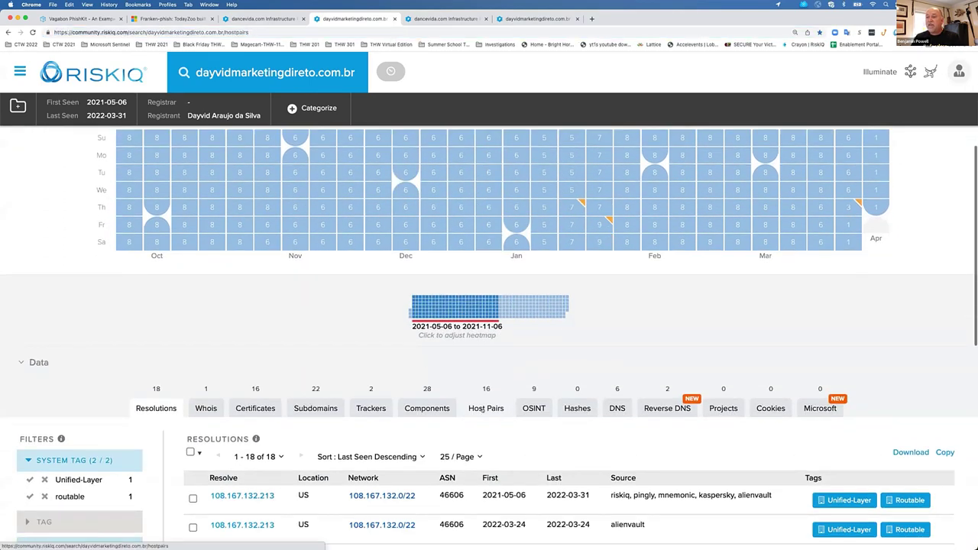
pyautogui.click(486, 407)
pyautogui.scroll(-1, 382, 306)
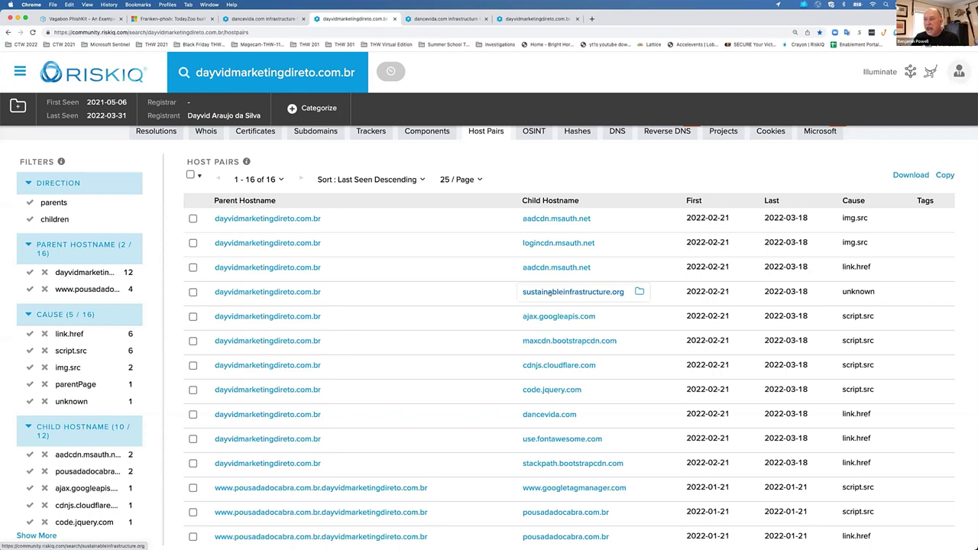
# Finish reviewing the host pairs and show the Microsoft Azure Sentinel alert data for dayvidmarketingdireto.com.br.
pyautogui.scroll(-1, 548, 293)
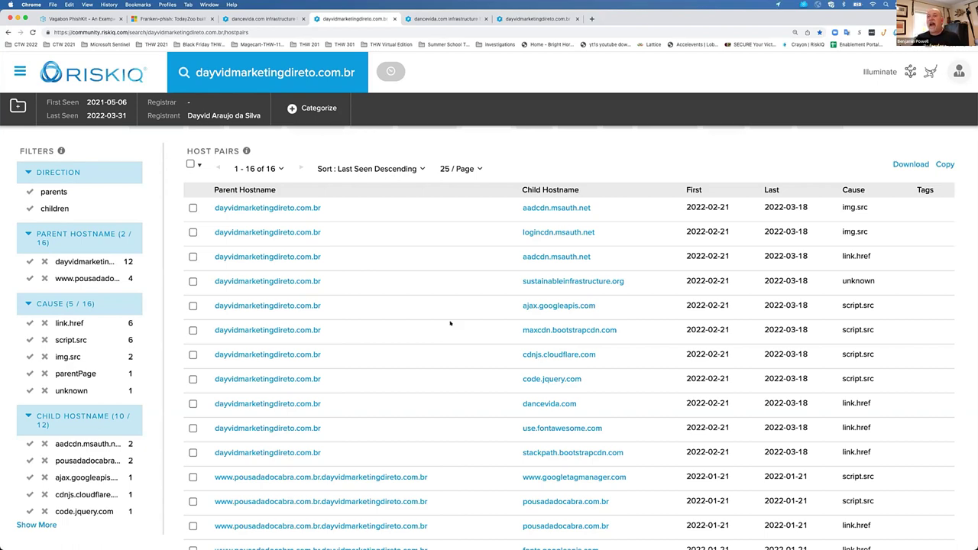
pyautogui.scroll(2, 454, 304)
pyautogui.click(819, 223)
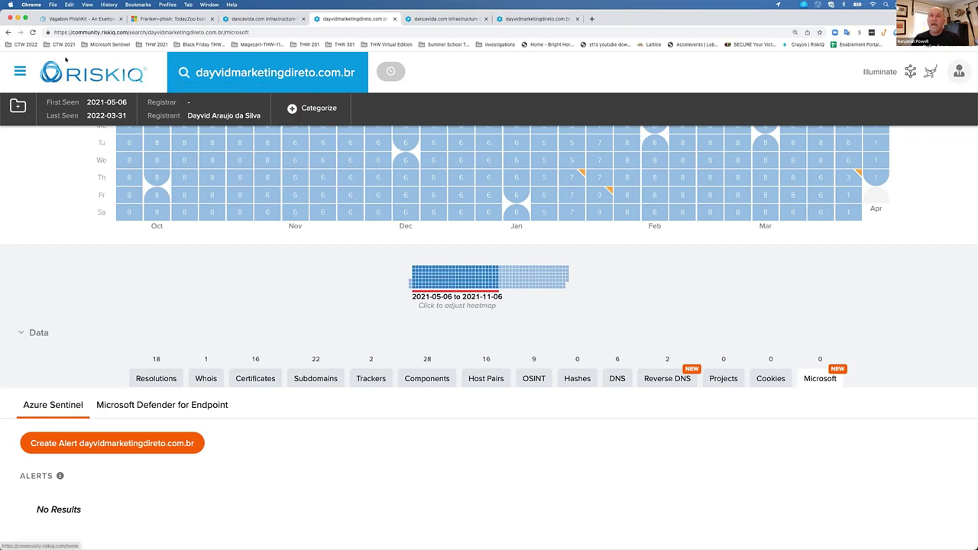
# Minimize the current browser window, bring up the one holding the Jupyter notebooks, and enlarge it to fill the screen.
pyautogui.click(17, 16)
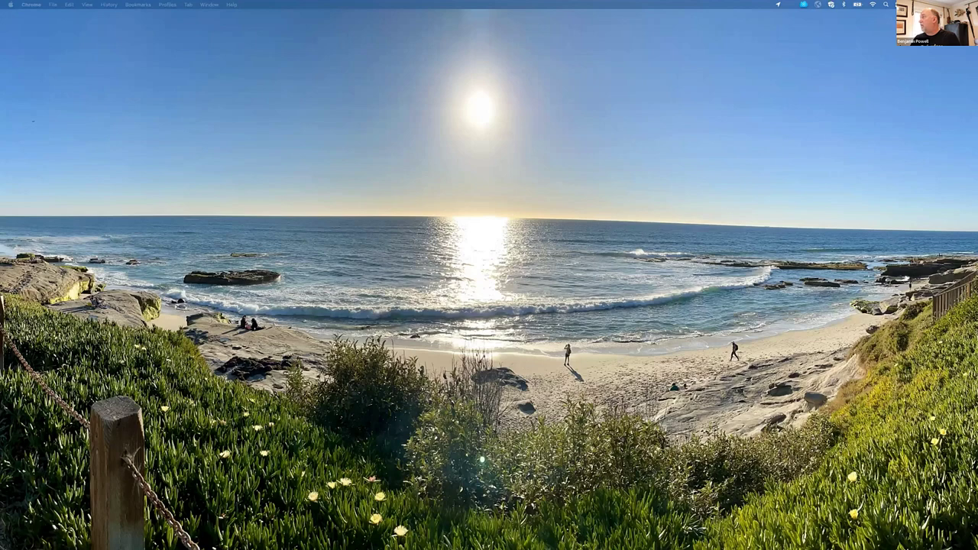
pyautogui.click(967, 527)
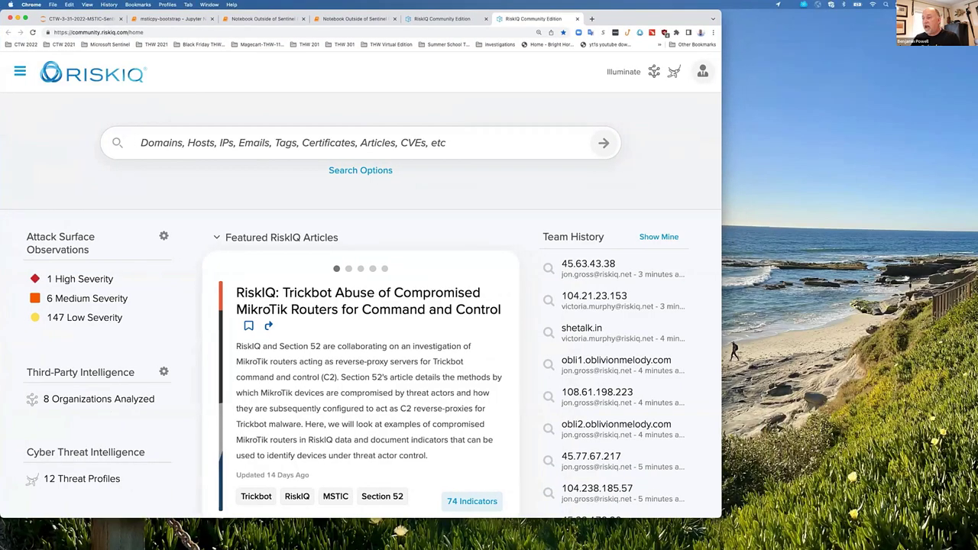
pyautogui.moveTo(716, 513); pyautogui.dragTo(977, 549)
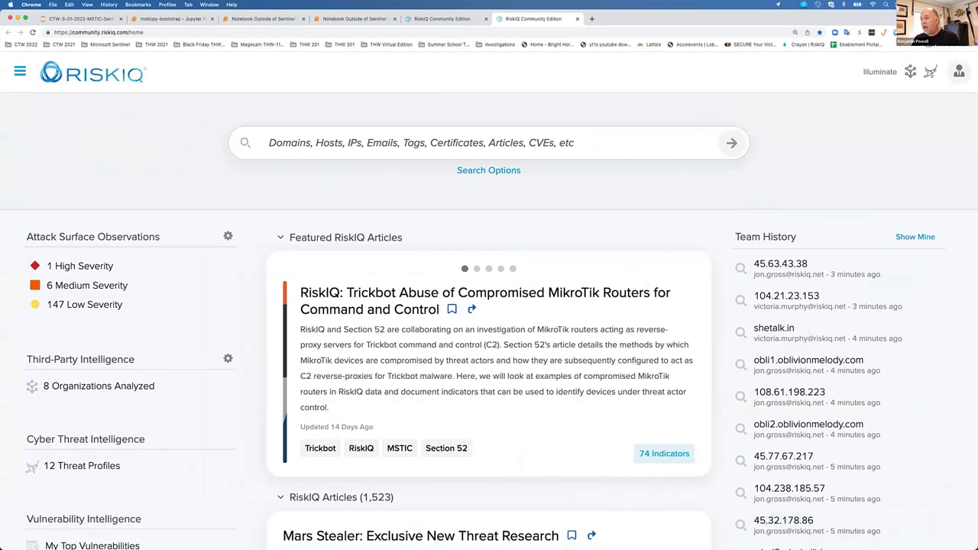
# Show the CTW-3-31-2022-MSTIC-Sentinel folder's files and read the msticpy-bootstrap notebook's environment setup and config editor sections.
pyautogui.click(172, 18)
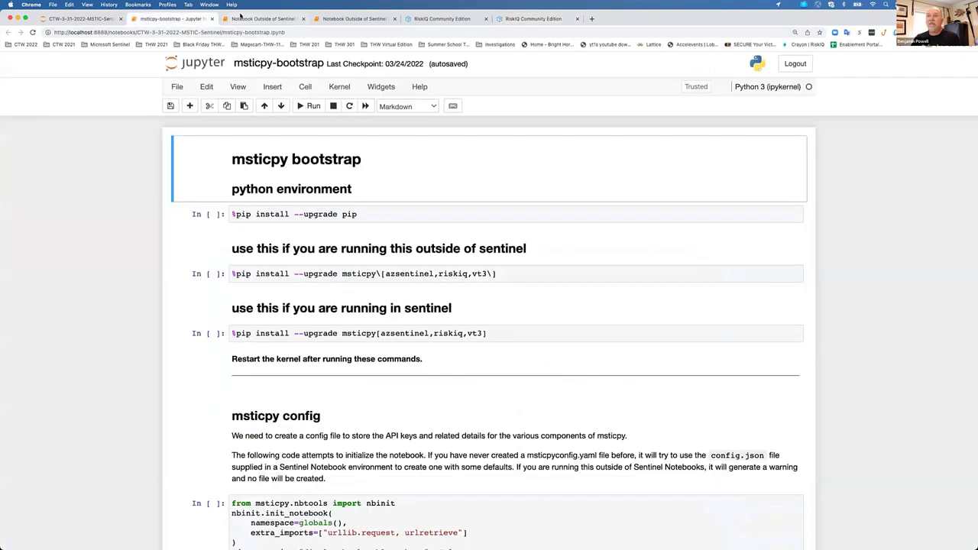
pyautogui.click(80, 18)
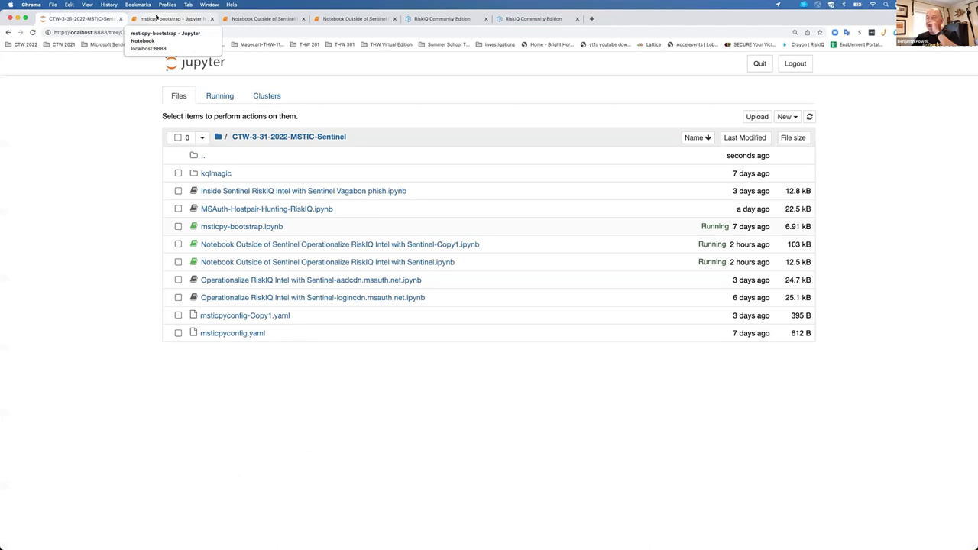
pyautogui.click(156, 16)
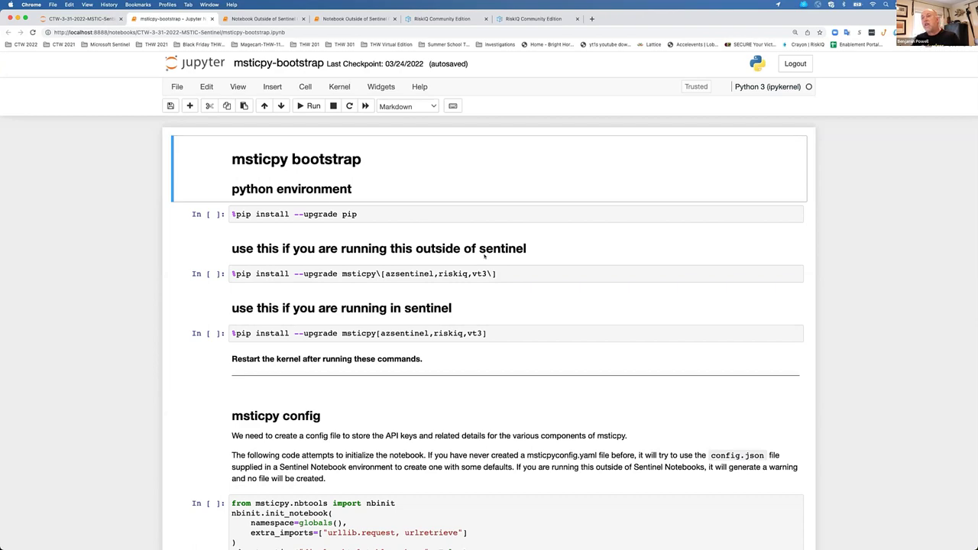
pyautogui.scroll(-5, 485, 257)
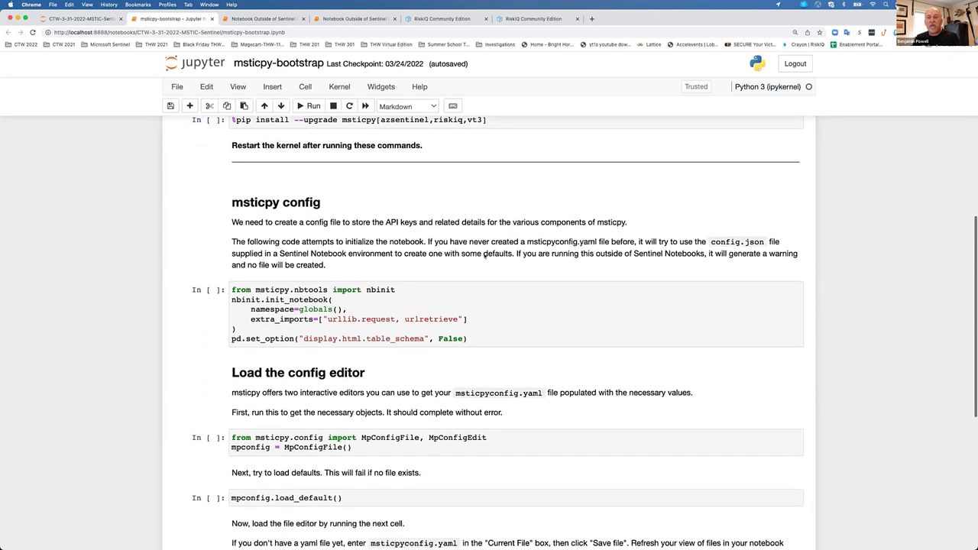
pyautogui.scroll(-3, 485, 257)
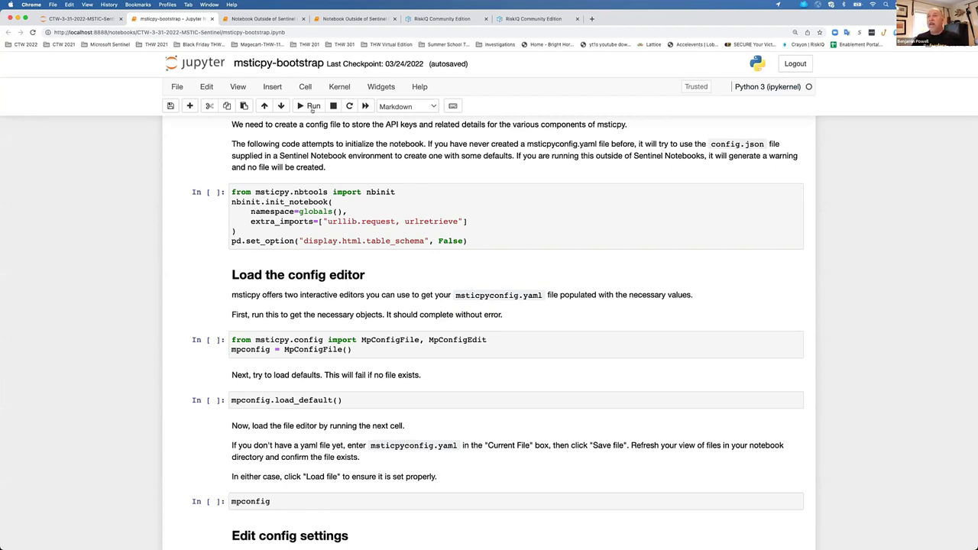
# Switch to the Phishkit Hunting in Microsoft Sentinel notebook and run its Setup Notebook cell to initialize msticpy.
pyautogui.hotkey('ctrl', 'Tab')
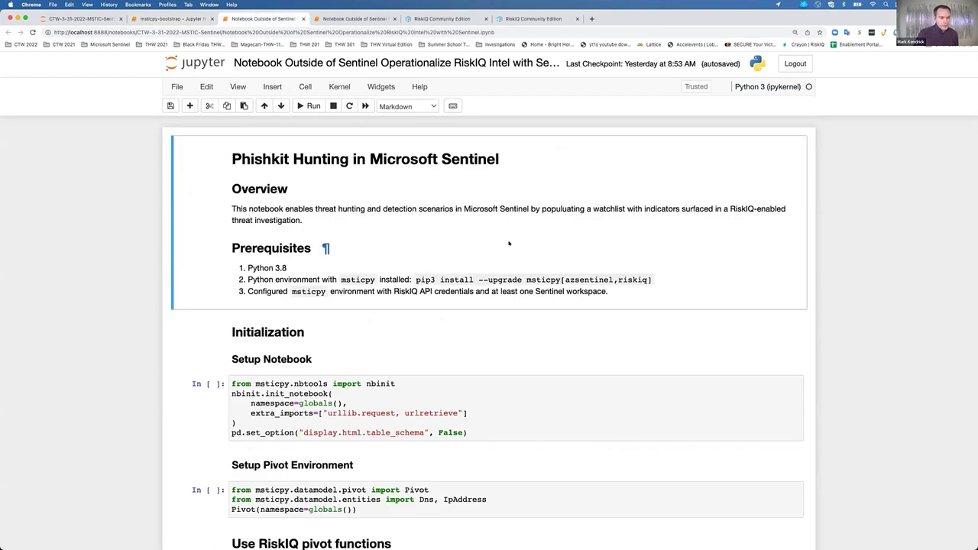
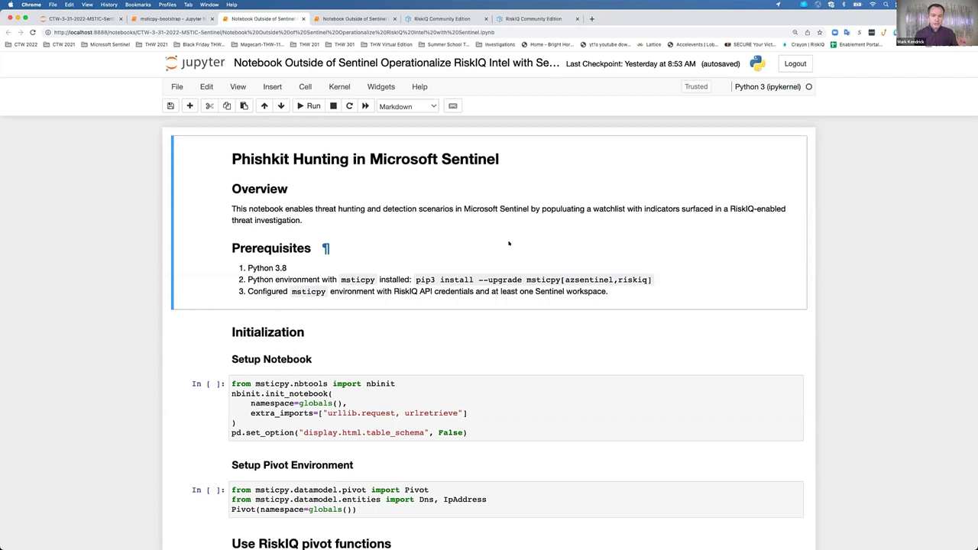
pyautogui.click(586, 405)
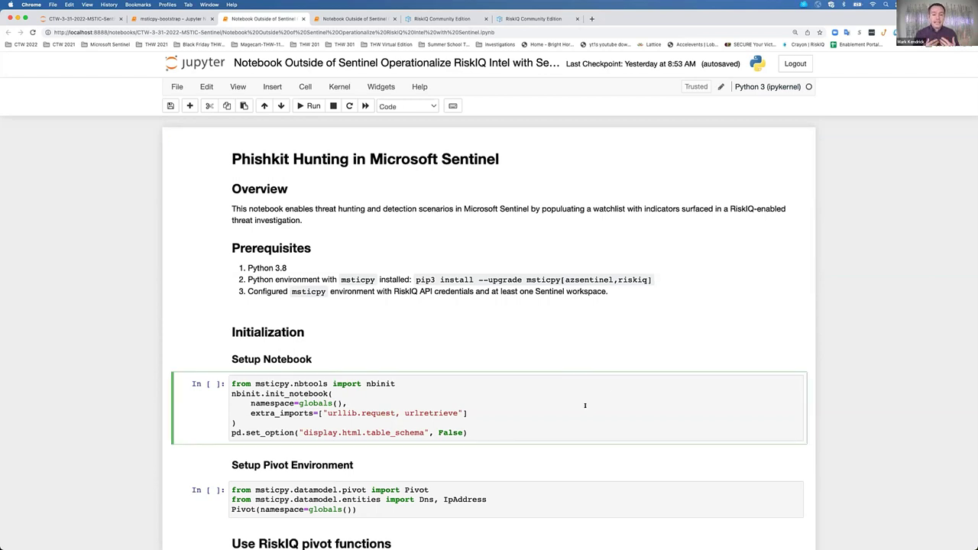
pyautogui.hotkey('shift', 'Return')
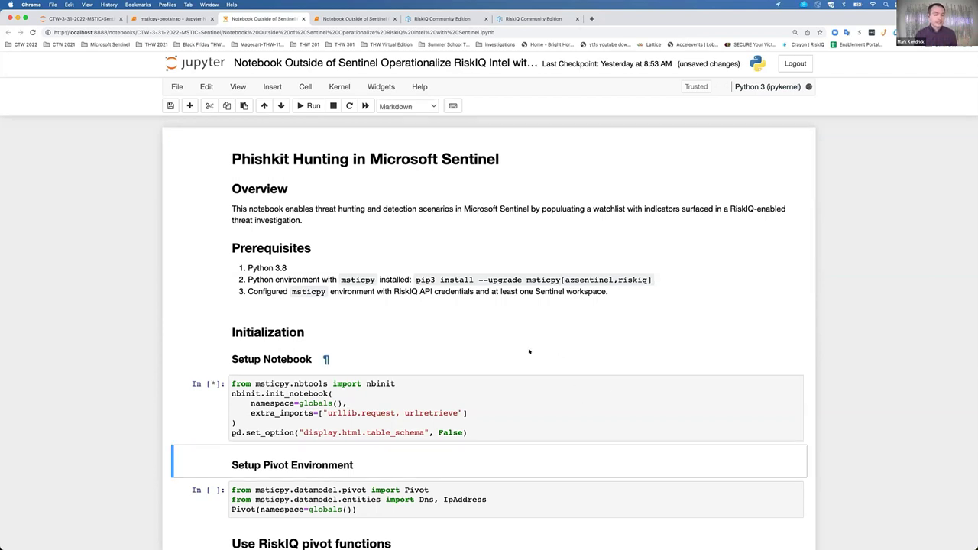
pyautogui.scroll(-4, 528, 347)
pyautogui.scroll(-3, 528, 348)
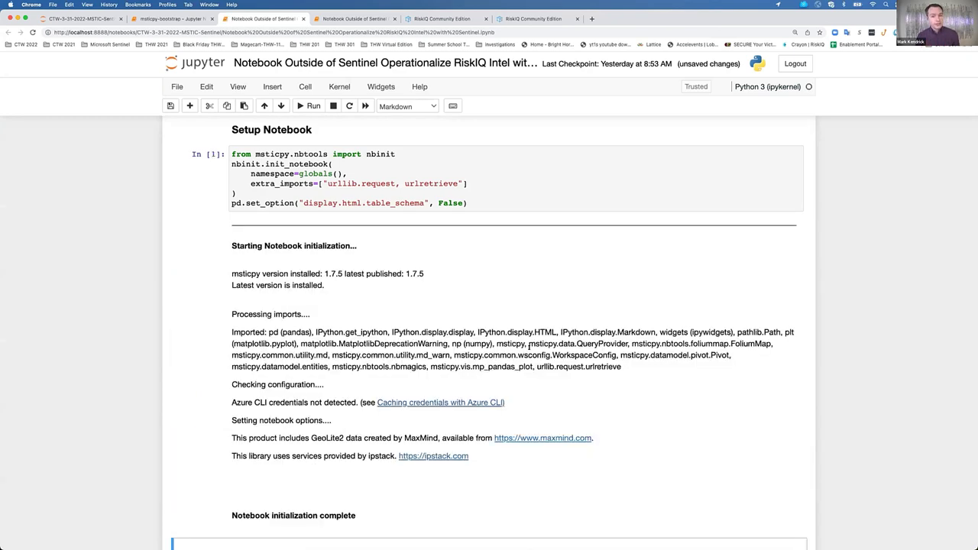
# Run the Setup Pivot Environment cell that imports Pivot, Dns and IpAddress.
pyautogui.scroll(-10, 533, 323)
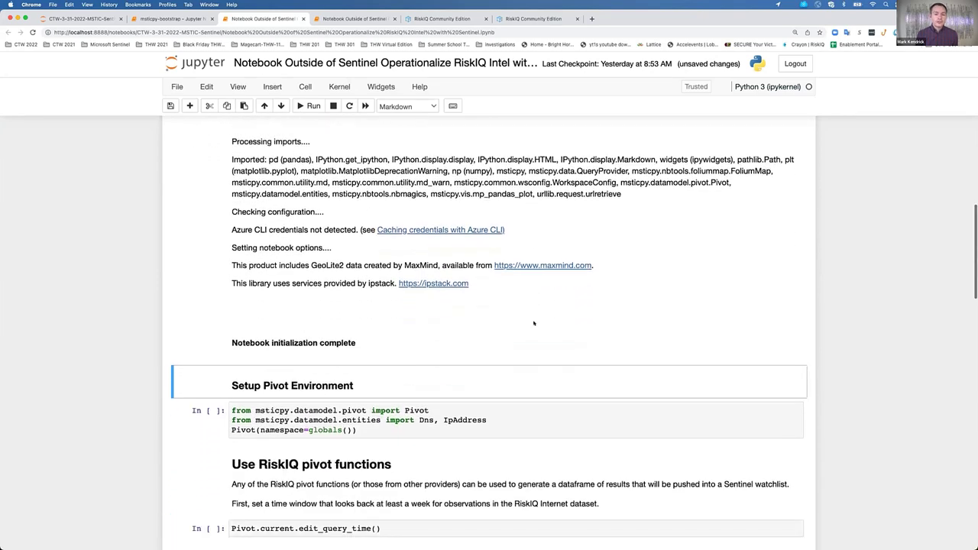
pyautogui.click(529, 292)
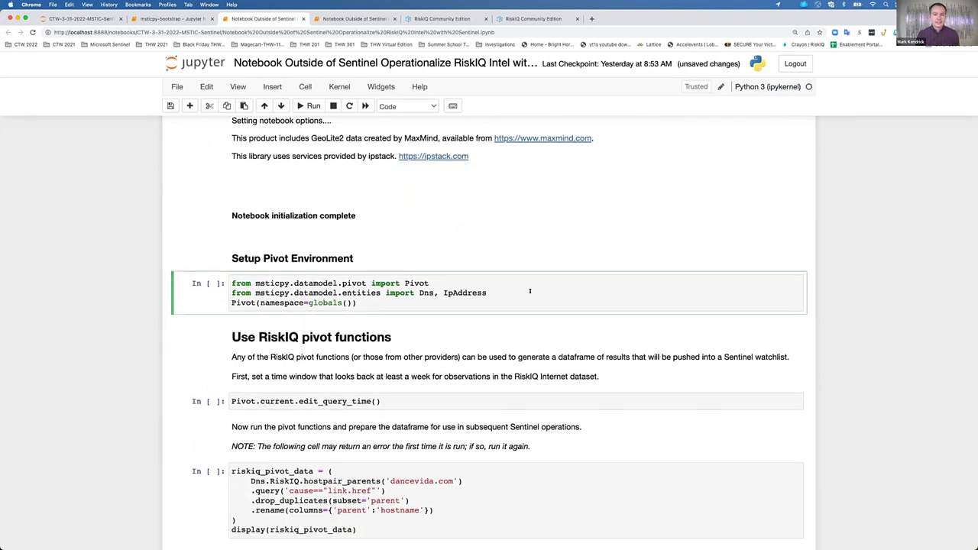
pyautogui.hotkey('shift', 'Return')
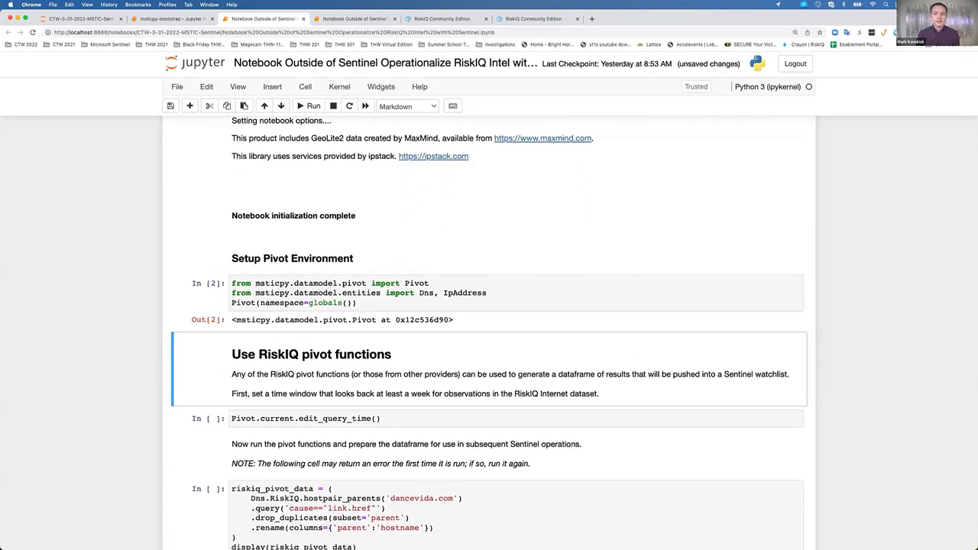
# Examine the notebook's RiskIQ pivot functions section, prerequisites, setup code and the output of the initialization cells.
pyautogui.scroll(-4, 527, 291)
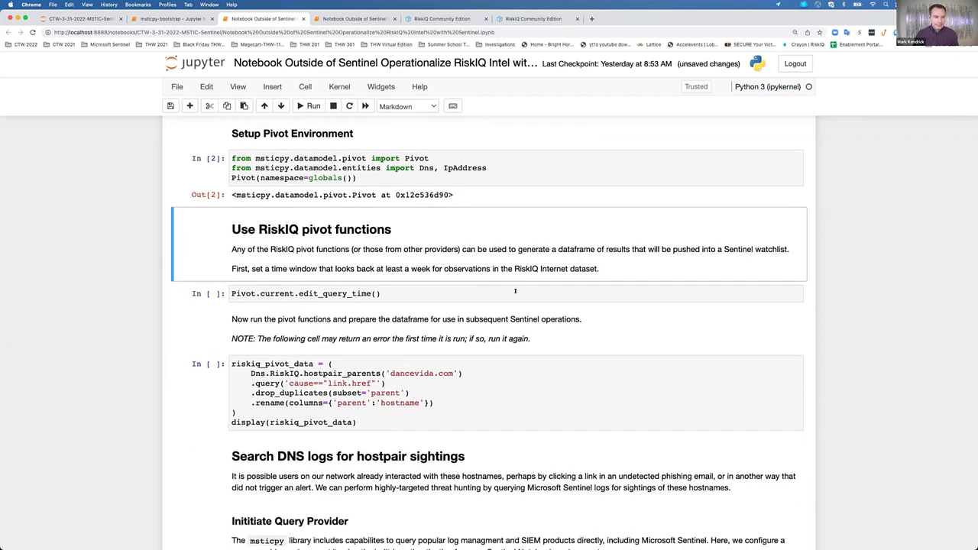
pyautogui.scroll(9, 515, 291)
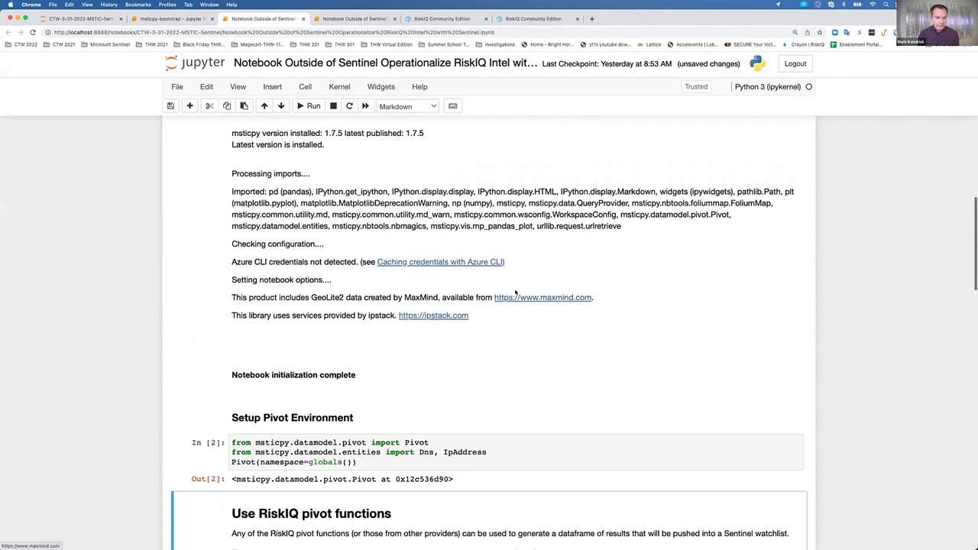
pyautogui.scroll(6, 515, 291)
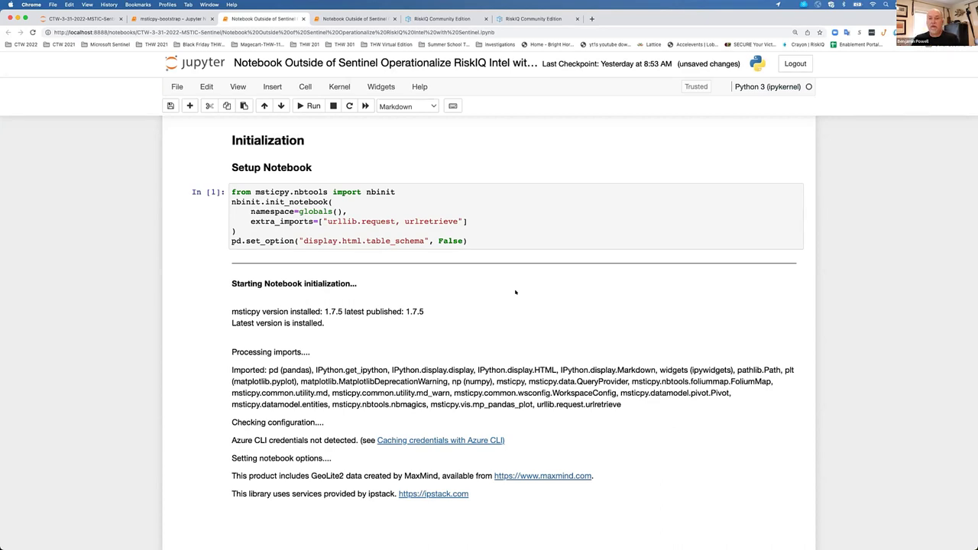
pyautogui.scroll(-4, 516, 292)
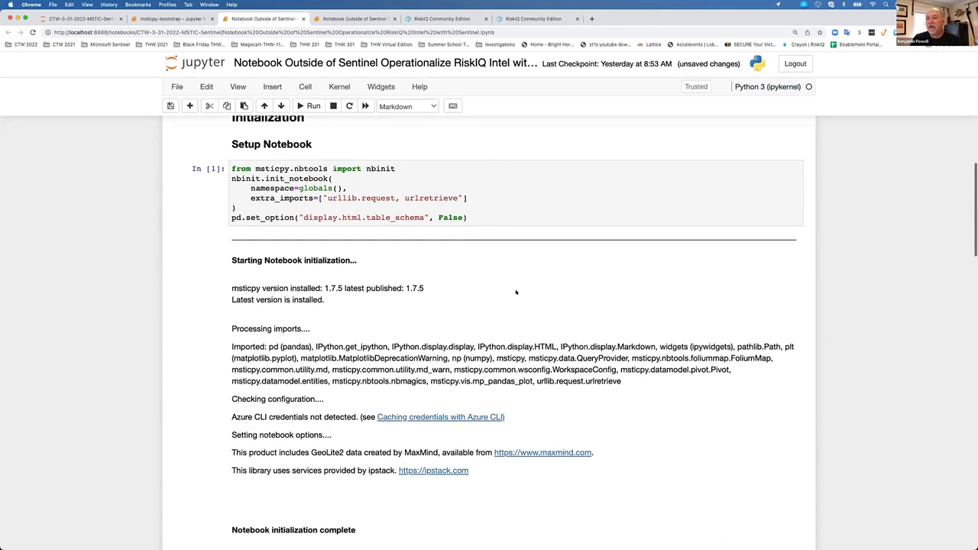
pyautogui.scroll(6, 513, 292)
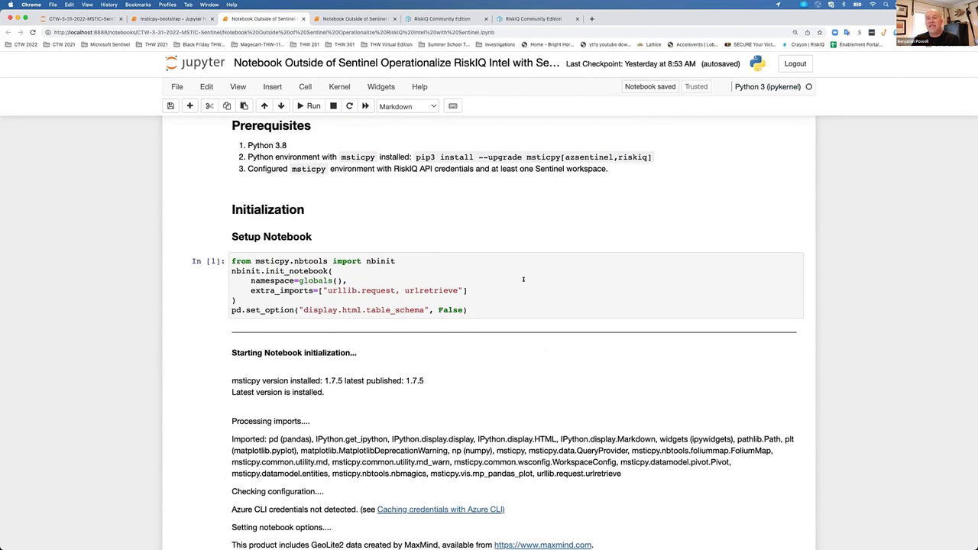
pyautogui.scroll(-1, 413, 277)
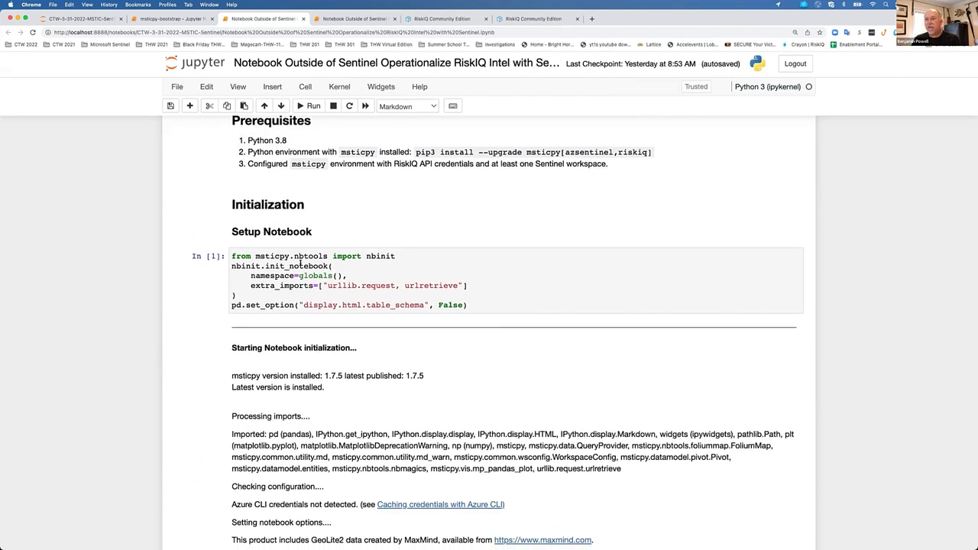
pyautogui.scroll(-10, 425, 288)
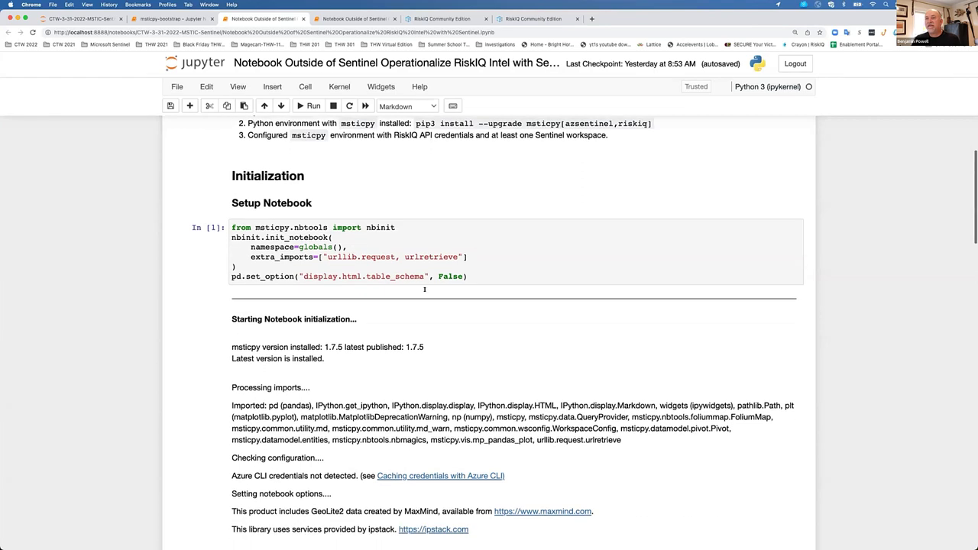
pyautogui.scroll(-1, 430, 299)
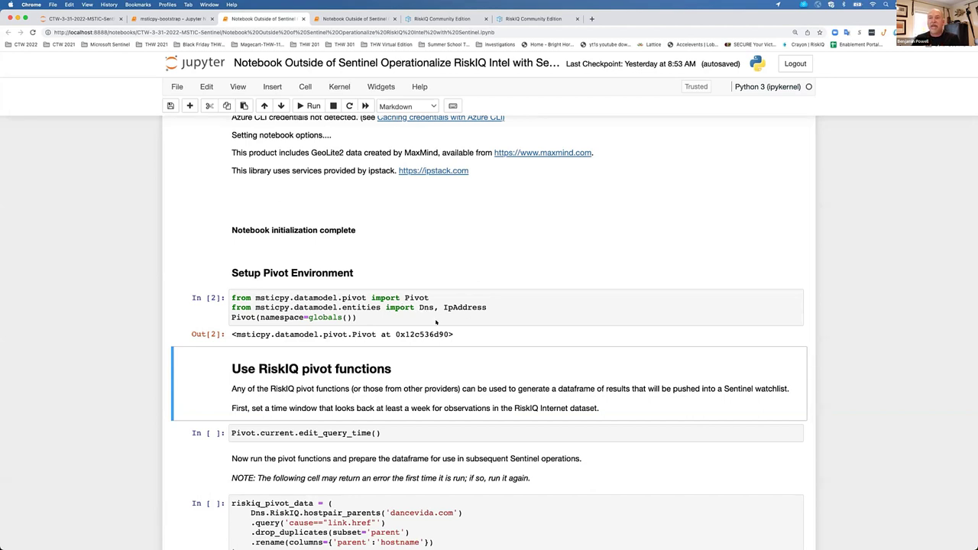
# Run the Pivot.current.edit_query_time() cell, set its time unit to Week, and extend the range's start back to -20.
pyautogui.scroll(-4, 473, 324)
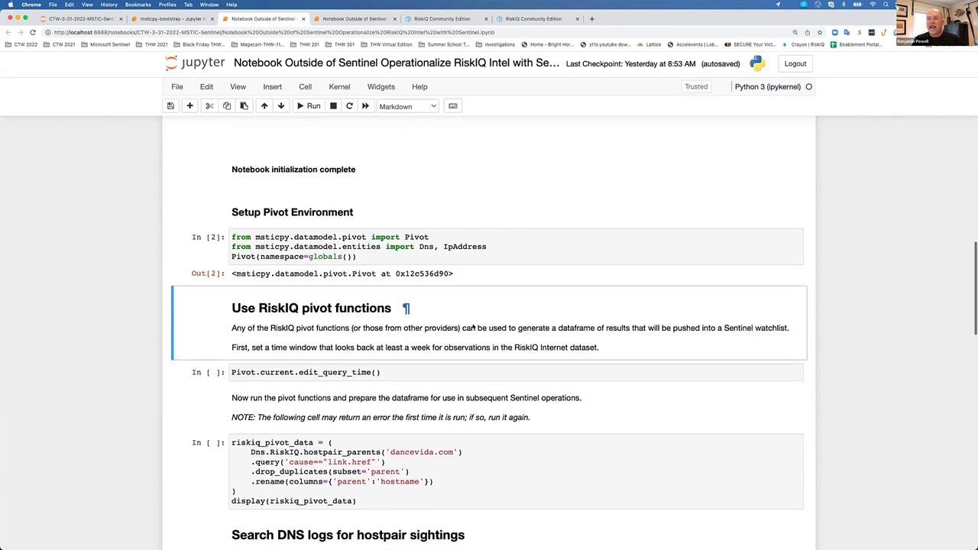
pyautogui.click(461, 307)
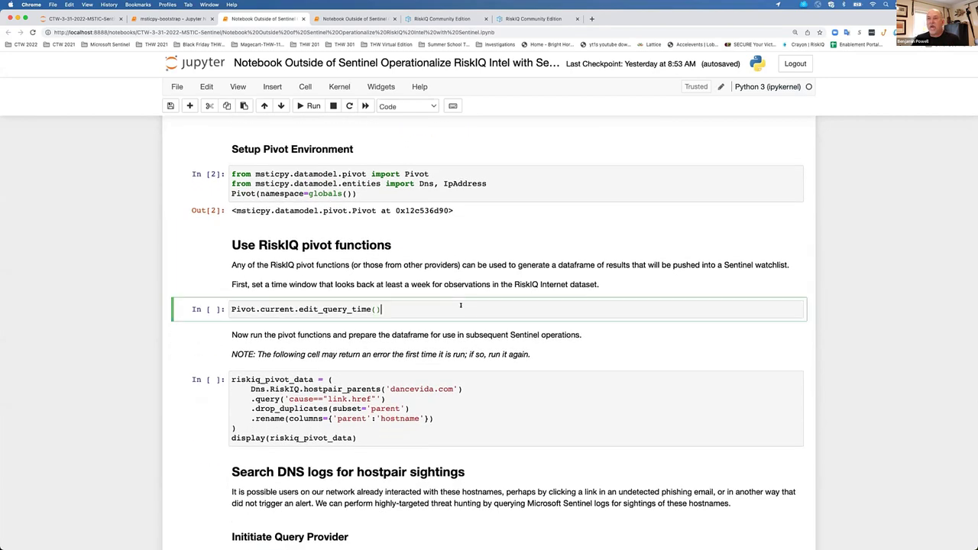
pyautogui.hotkey('shift', 'Return')
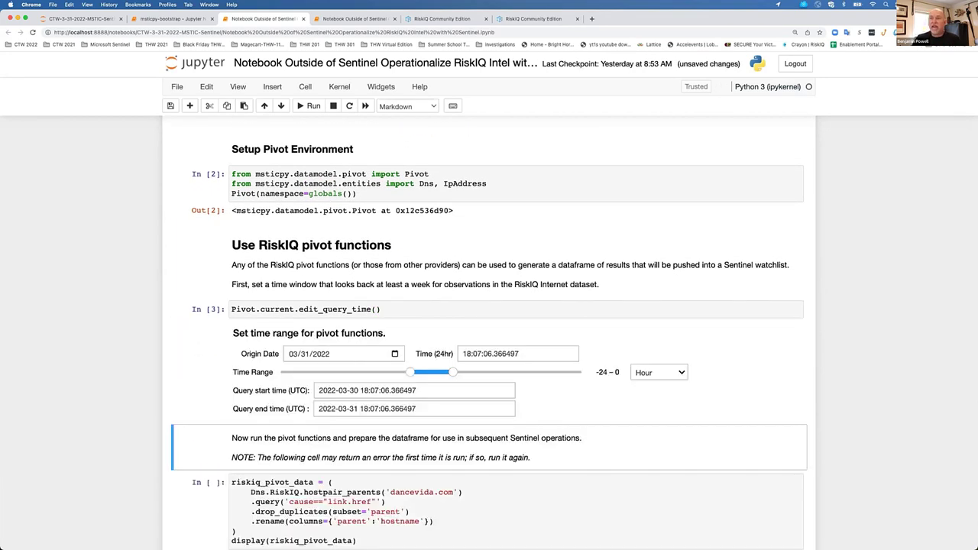
pyautogui.scroll(-1, 657, 344)
pyautogui.click(659, 337)
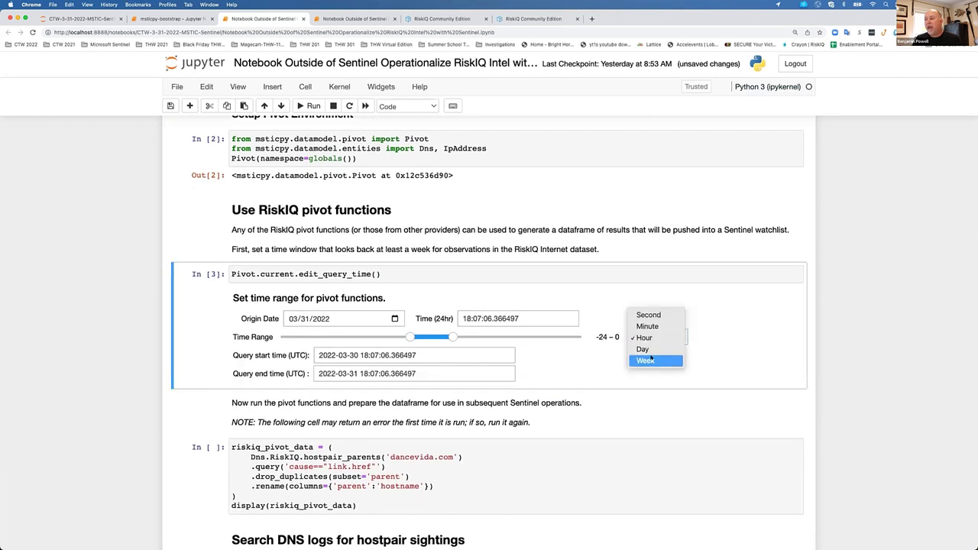
pyautogui.click(651, 361)
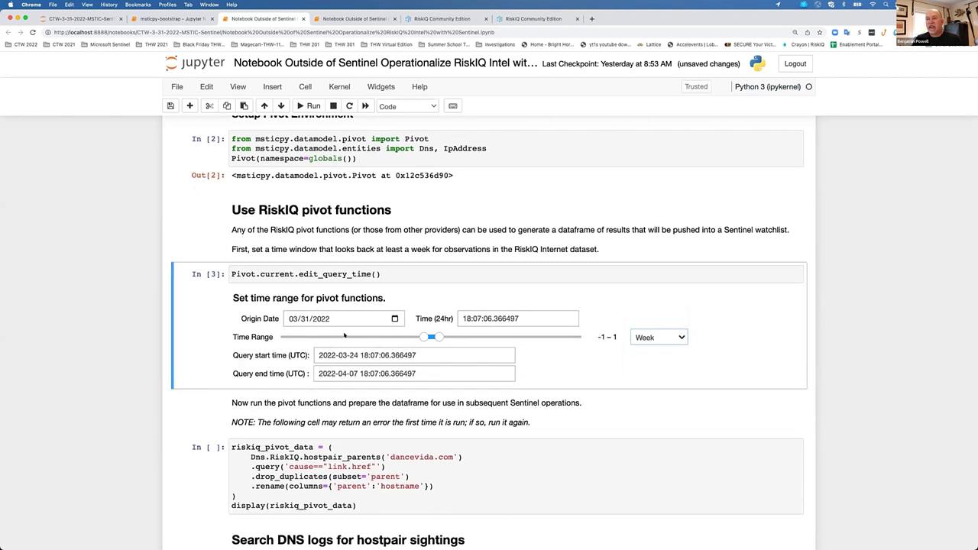
pyautogui.moveTo(344, 334); pyautogui.dragTo(266, 334)
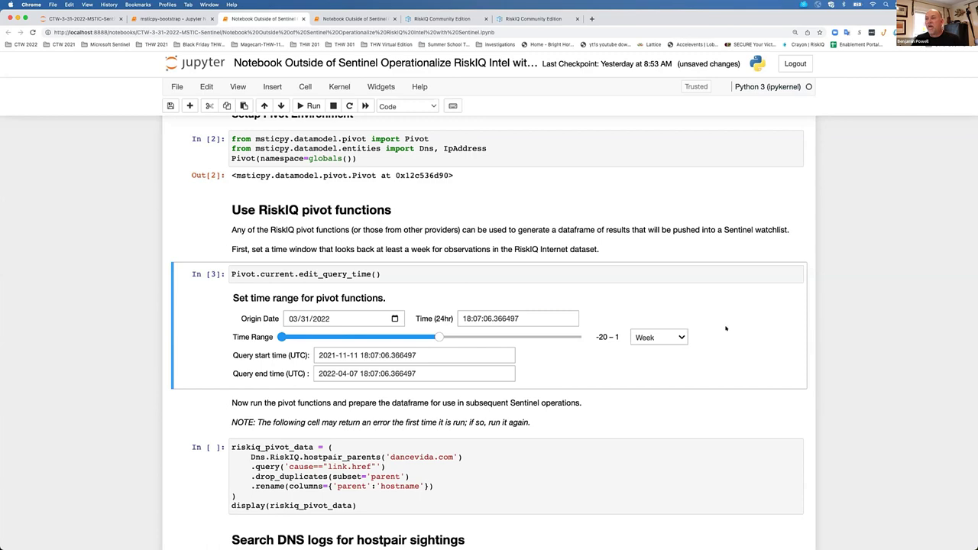
# Run the riskiq_pivot_data cell that pulls host pair parents for dancevida.com, running it a second time after the error.
pyautogui.scroll(-1, 723, 328)
pyautogui.scroll(-2, 535, 321)
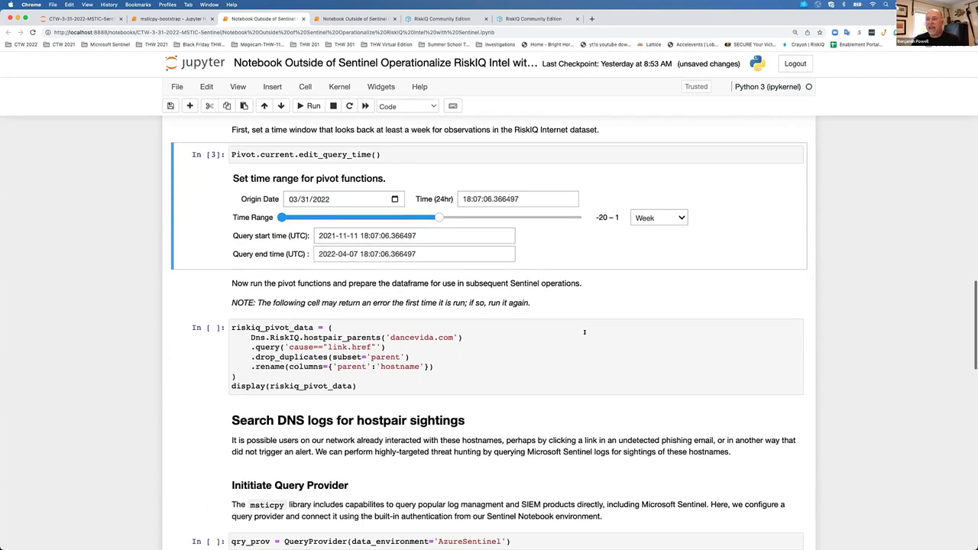
pyautogui.click(559, 330)
pyautogui.hotkey('shift', 'Return')
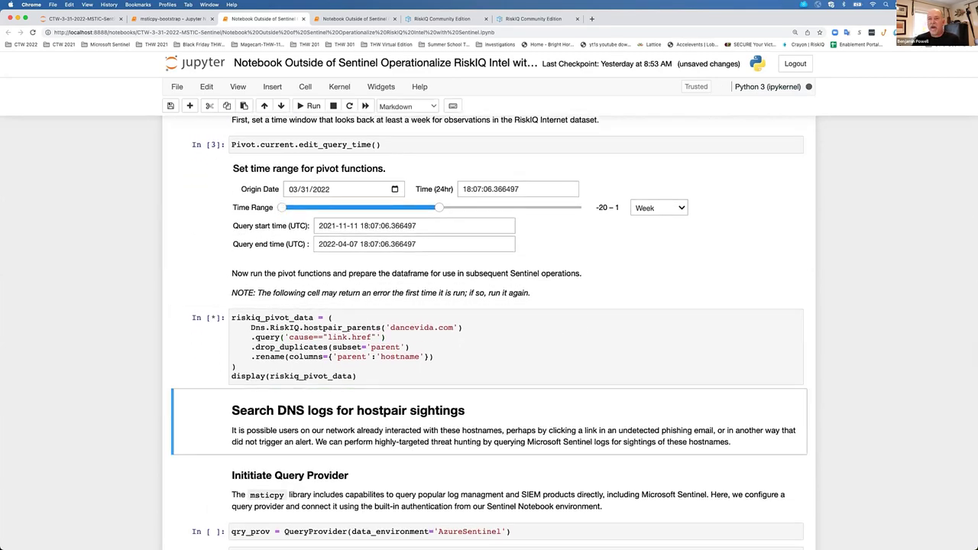
pyautogui.click(535, 336)
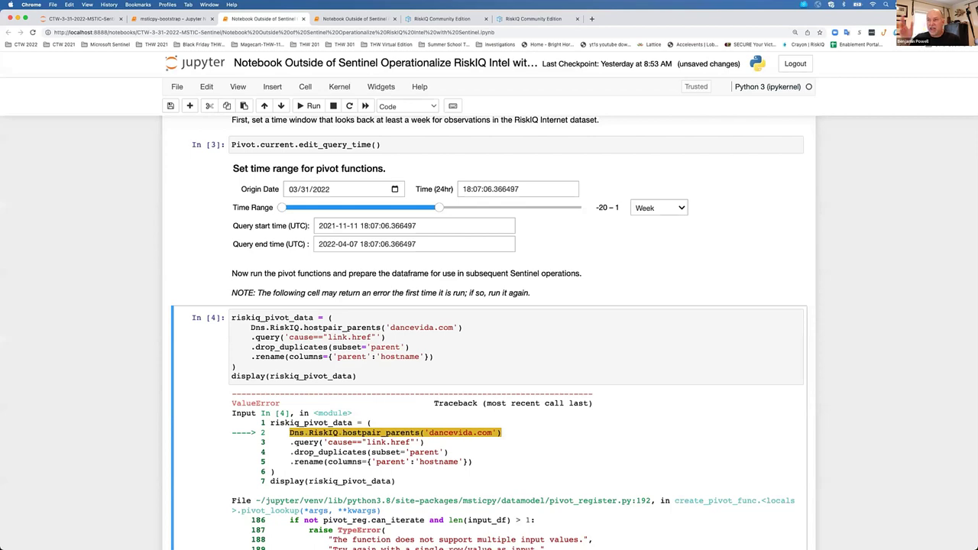
pyautogui.hotkey('shift', 'Return')
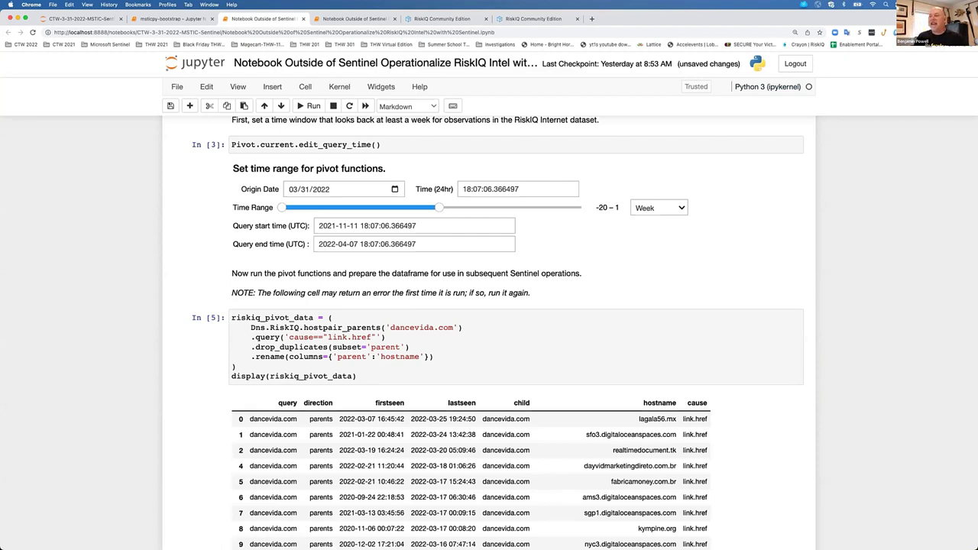
# Review the host pair table, and run the cells that create the AzureSentinel query provider and connect it to the CyberSecuritySoc workspace.
pyautogui.scroll(-3, 644, 371)
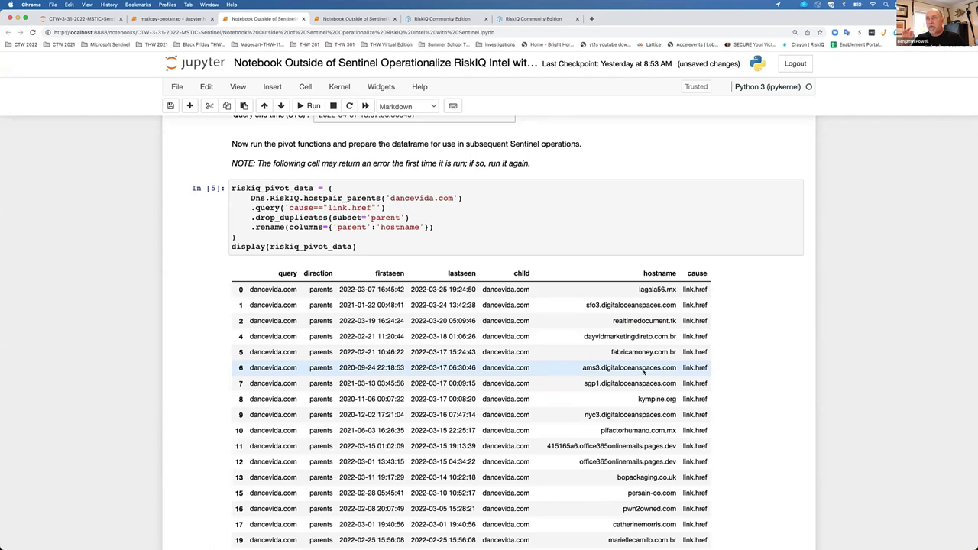
pyautogui.scroll(-3, 643, 370)
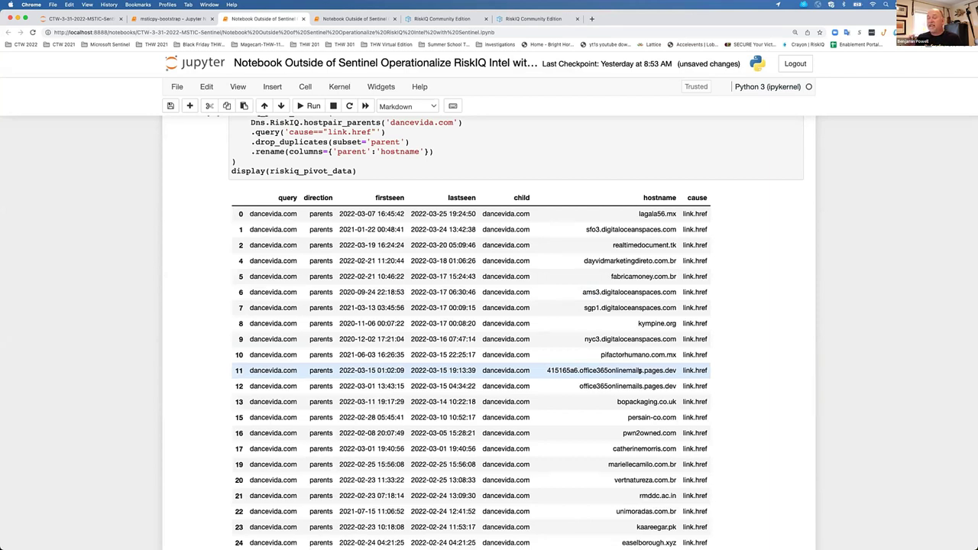
pyautogui.scroll(-10, 640, 370)
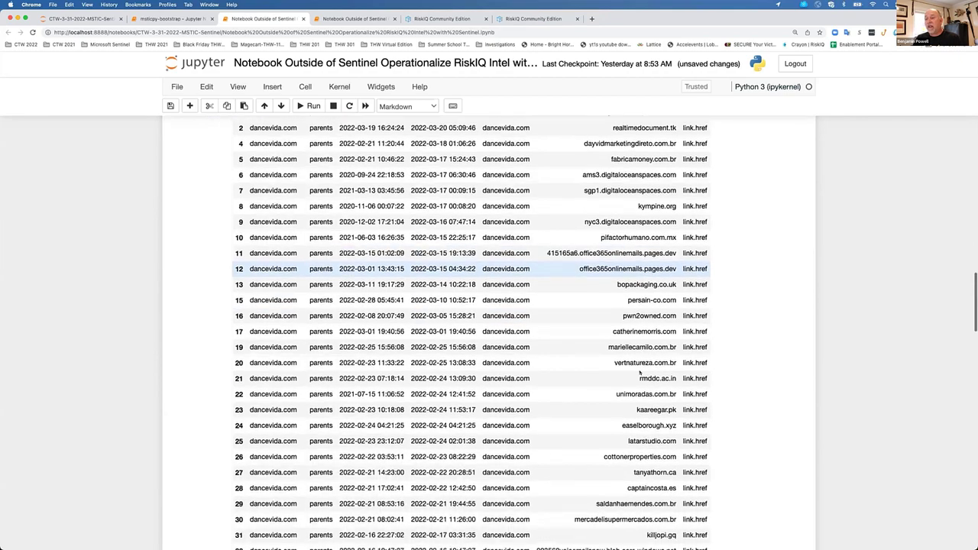
pyautogui.scroll(-7, 641, 372)
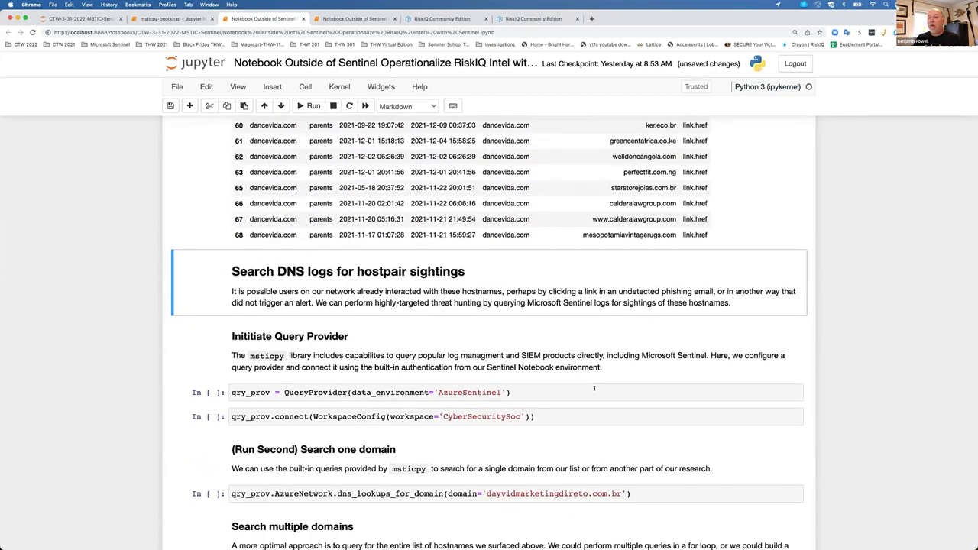
pyautogui.click(594, 388)
pyautogui.hotkey('shift', 'Return')
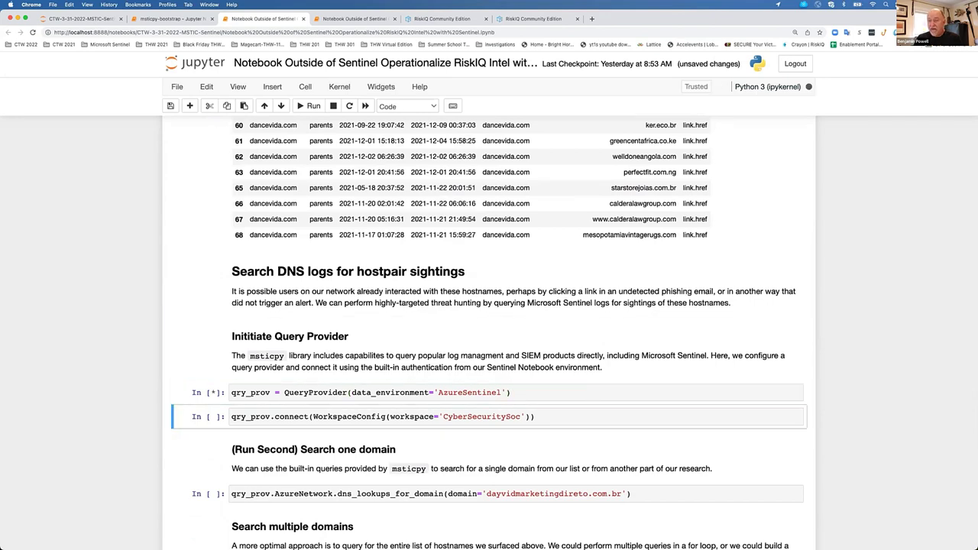
pyautogui.hotkey('shift', 'Return')
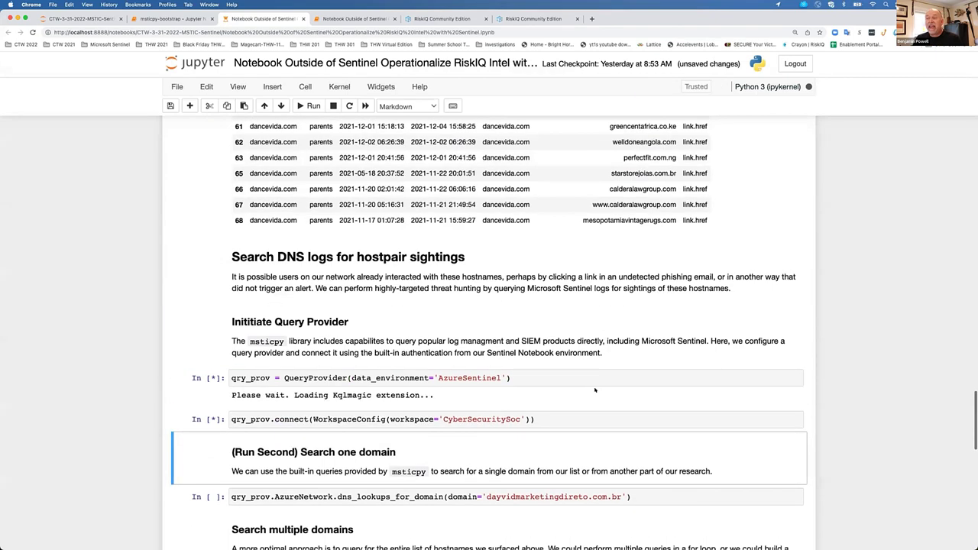
# Authenticate to Microsoft Azure with the signed-in Microsoft account, close the completion page and return to the original notebook.
pyautogui.scroll(-1, 594, 390)
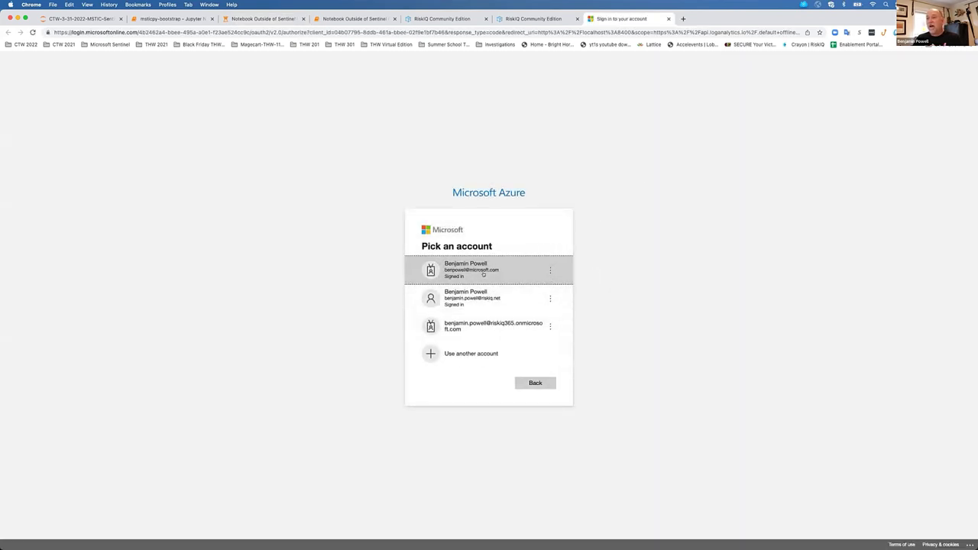
pyautogui.click(483, 272)
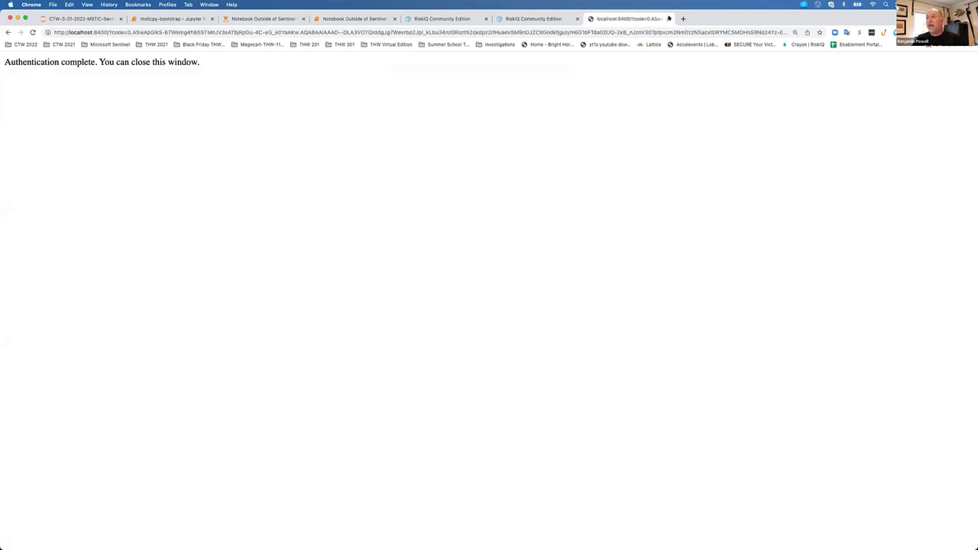
pyautogui.click(669, 18)
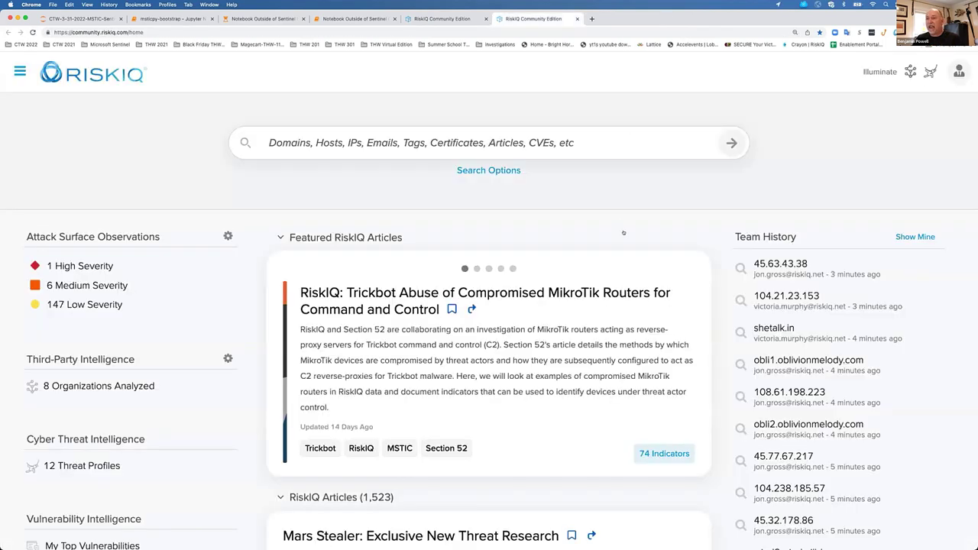
pyautogui.moveTo(612, 18); pyautogui.dragTo(620, 43)
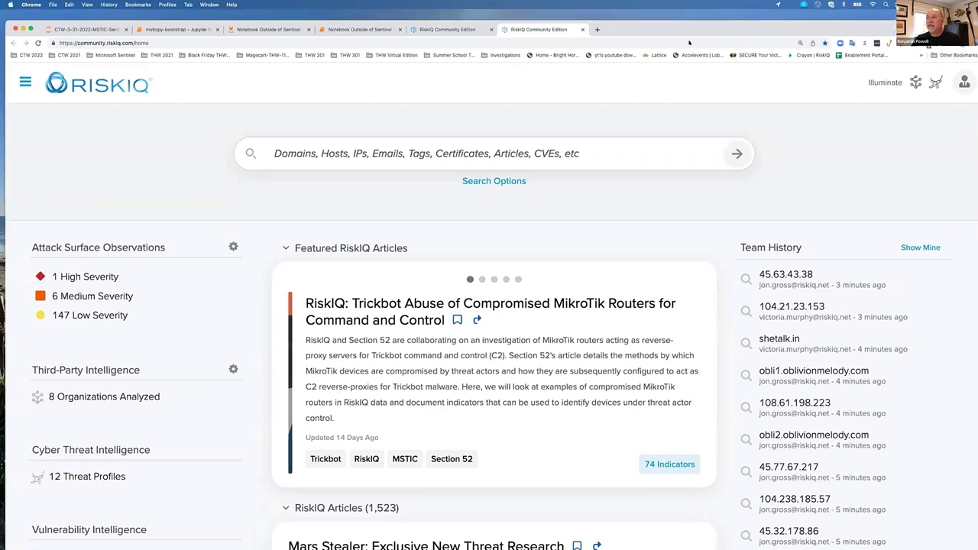
pyautogui.click(373, 44)
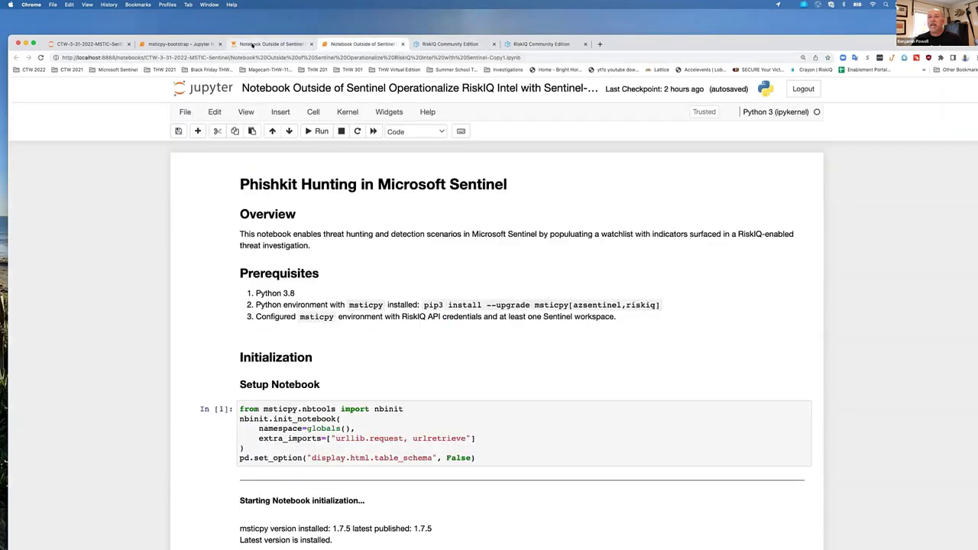
pyautogui.click(256, 43)
pyautogui.moveTo(631, 41); pyautogui.dragTo(625, 16)
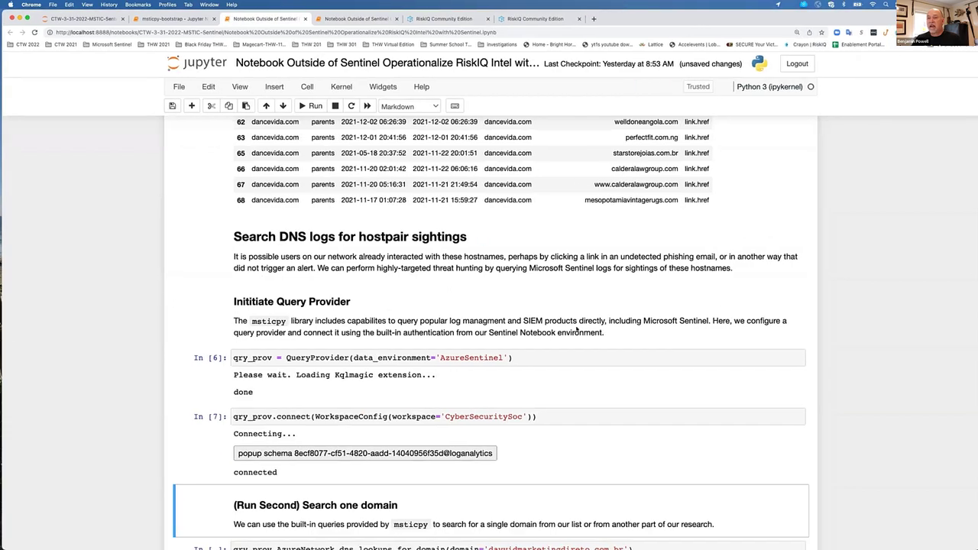
# Run the riskiq_hostnames cell under Search multiple domains to build a list of unique hostnames from the dataframe.
pyautogui.scroll(-3, 548, 321)
pyautogui.scroll(-2, 548, 321)
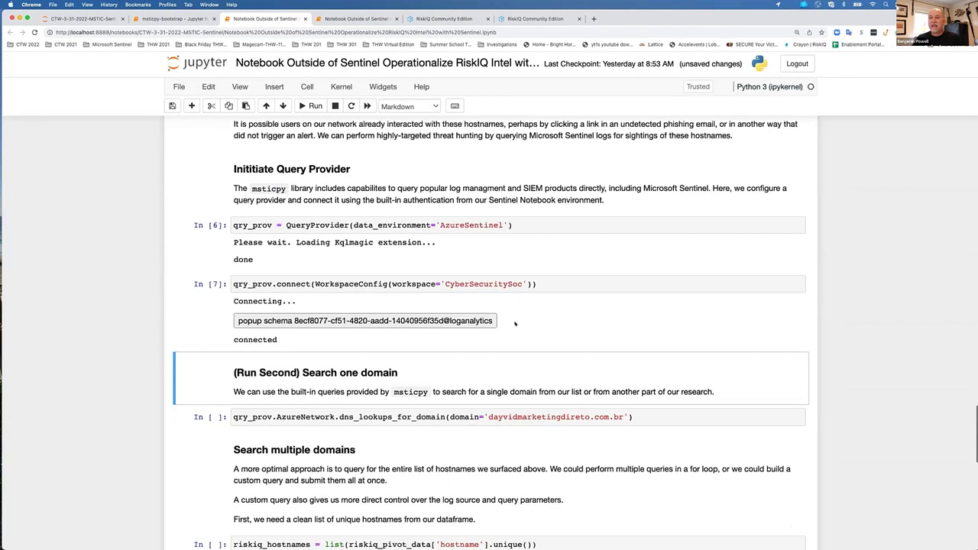
pyautogui.scroll(-5, 499, 340)
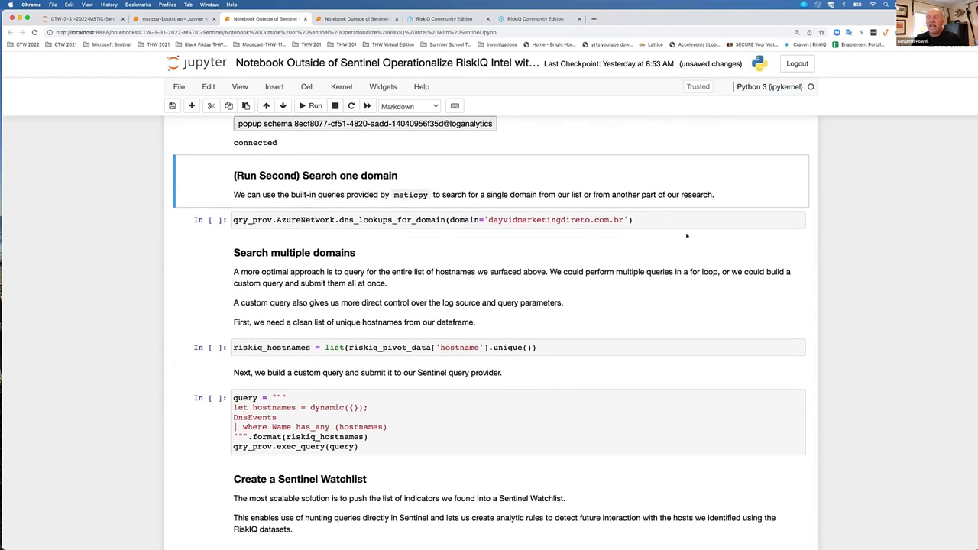
pyautogui.scroll(-1, 596, 304)
pyautogui.scroll(-1, 595, 304)
pyautogui.click(593, 303)
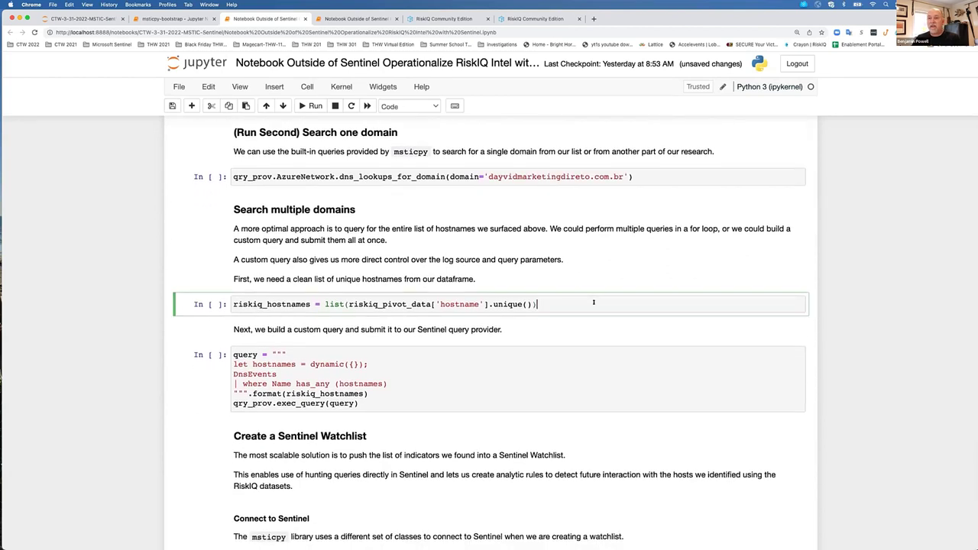
pyautogui.hotkey('shift', 'Return')
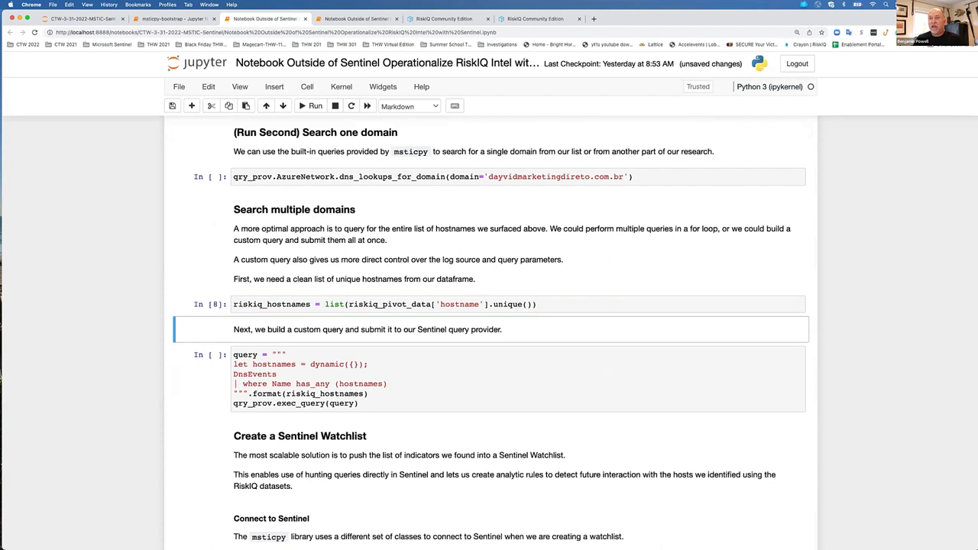
# Run the custom DnsEvents query cell, authenticate with the same Microsoft account and go back to the notebook.
pyautogui.click(551, 369)
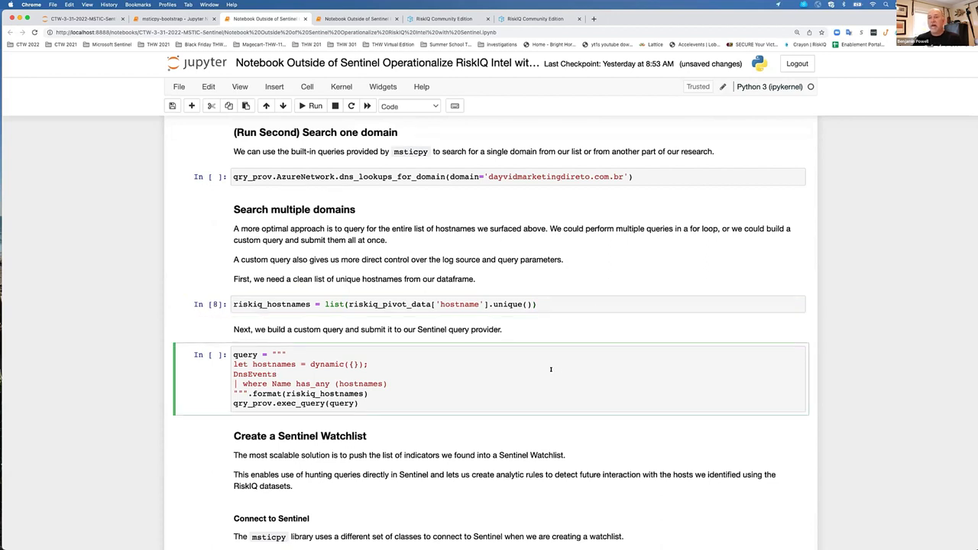
pyautogui.hotkey('shift', 'Return')
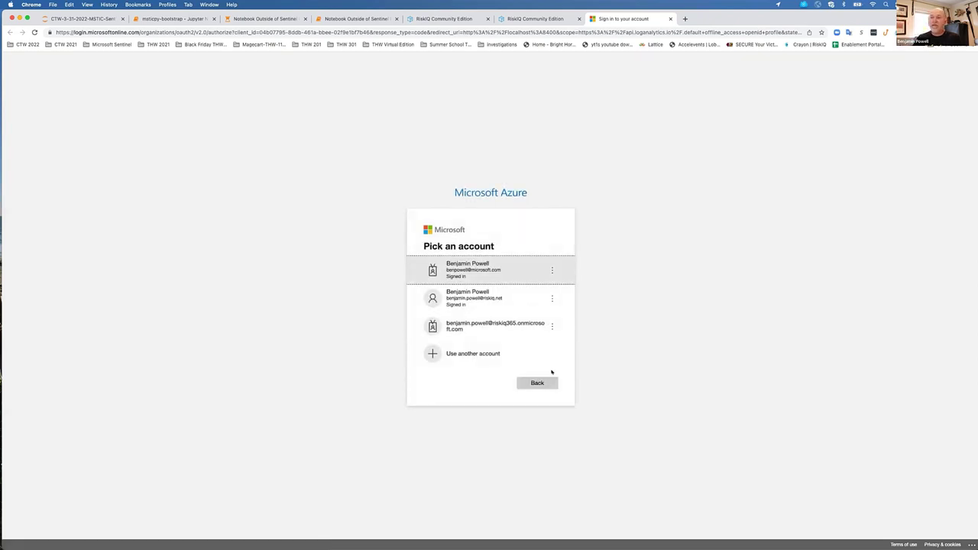
pyautogui.click(465, 268)
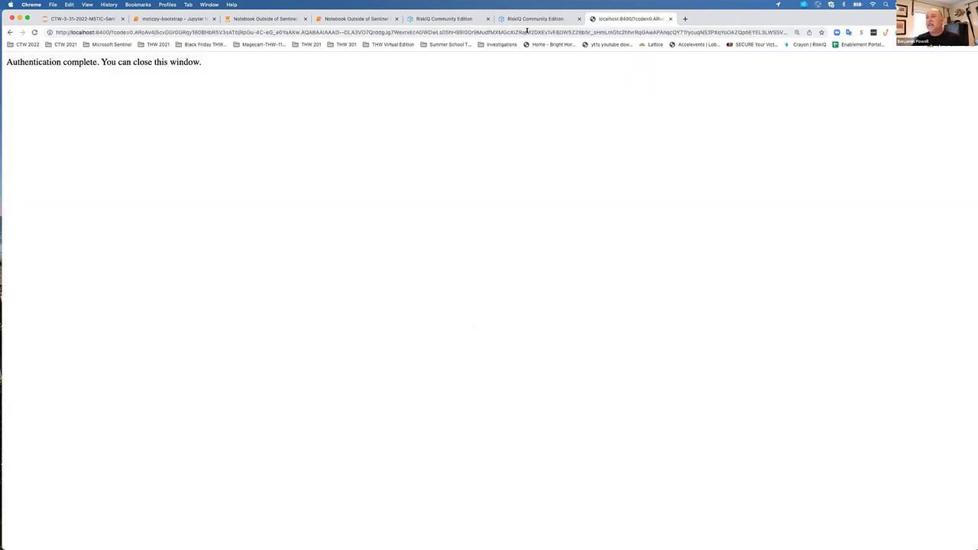
pyautogui.click(280, 19)
# Review the DNS query results and copy the domain dayvidmarketingdireto.com.br from the Name column of row 2.
pyautogui.scroll(-5, 582, 305)
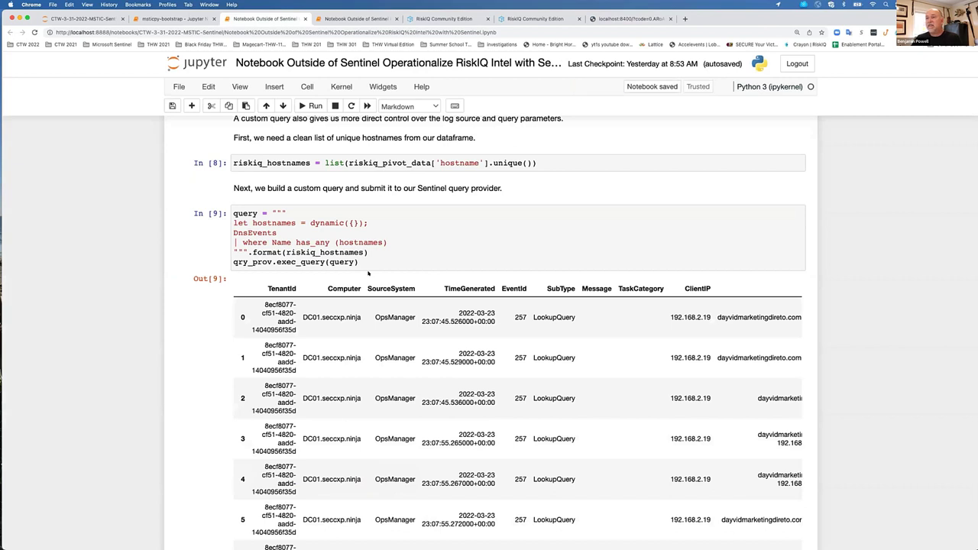
pyautogui.scroll(-2, 459, 290)
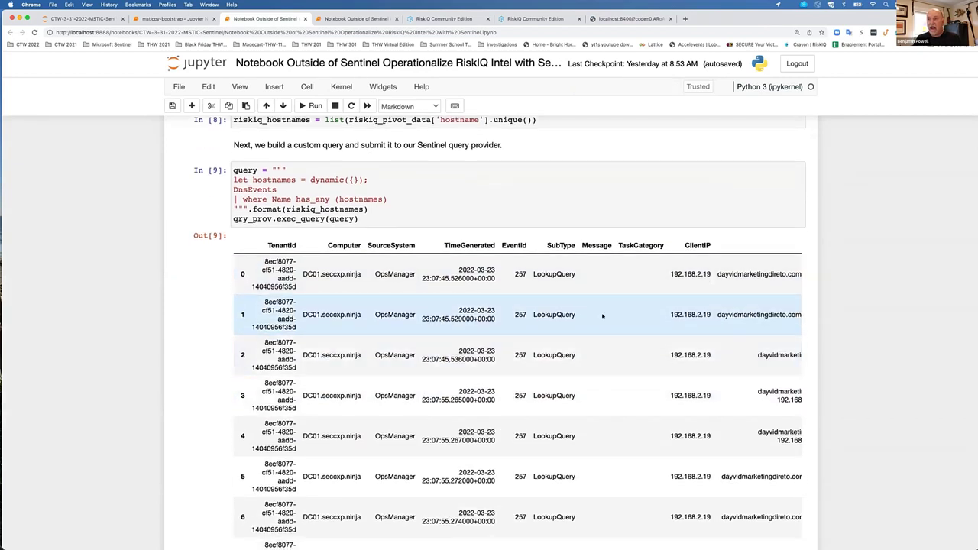
pyautogui.scroll(-1, 603, 315)
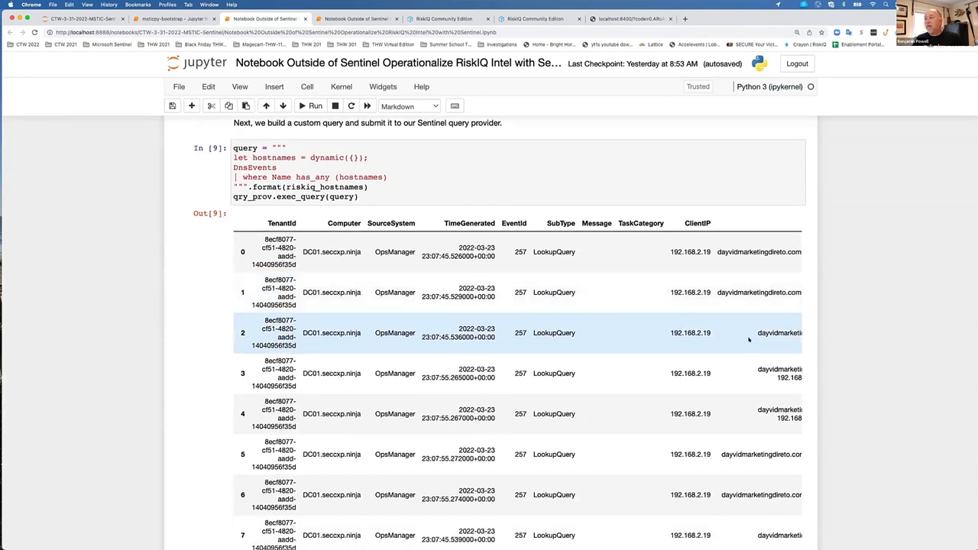
pyautogui.hscroll(6, 670, 317)
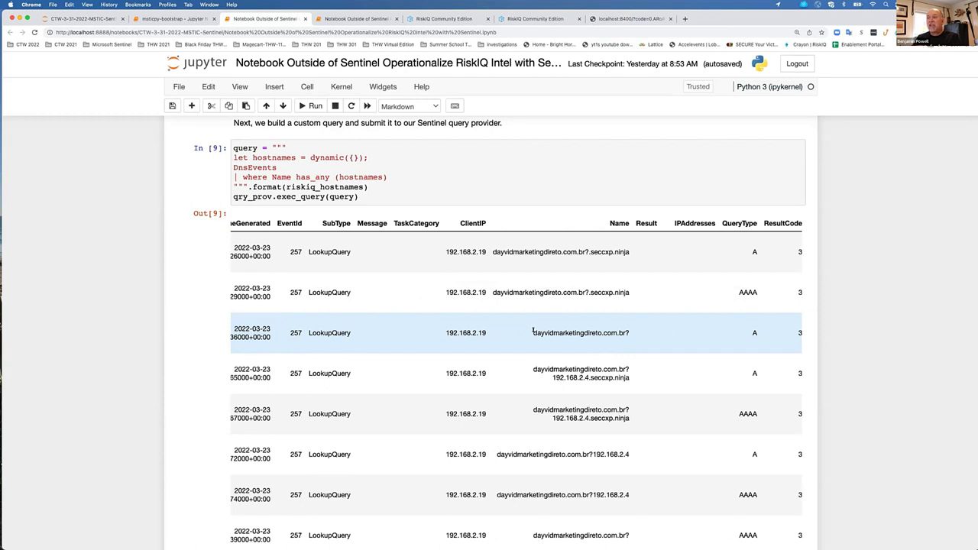
pyautogui.moveTo(532, 330); pyautogui.dragTo(623, 333)
pyautogui.rightClick(613, 334)
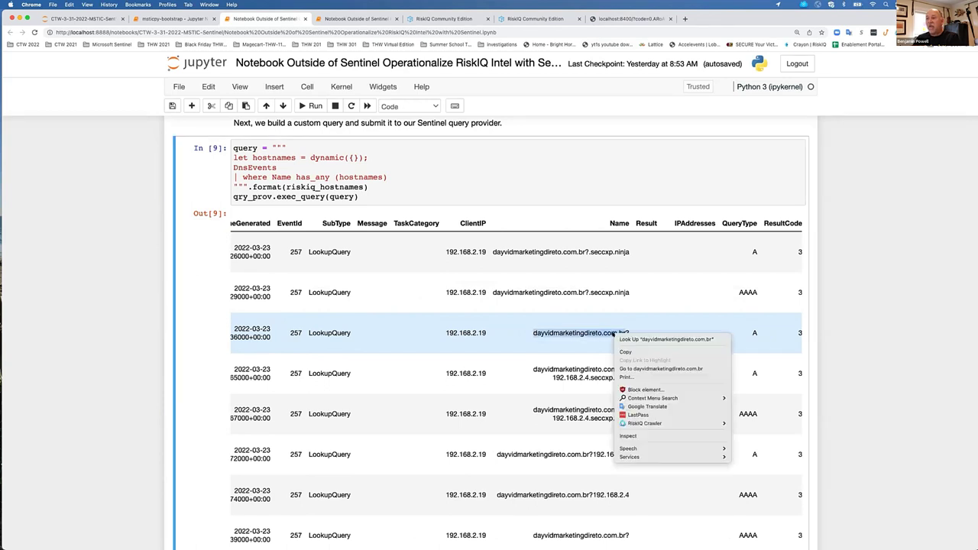
pyautogui.click(626, 352)
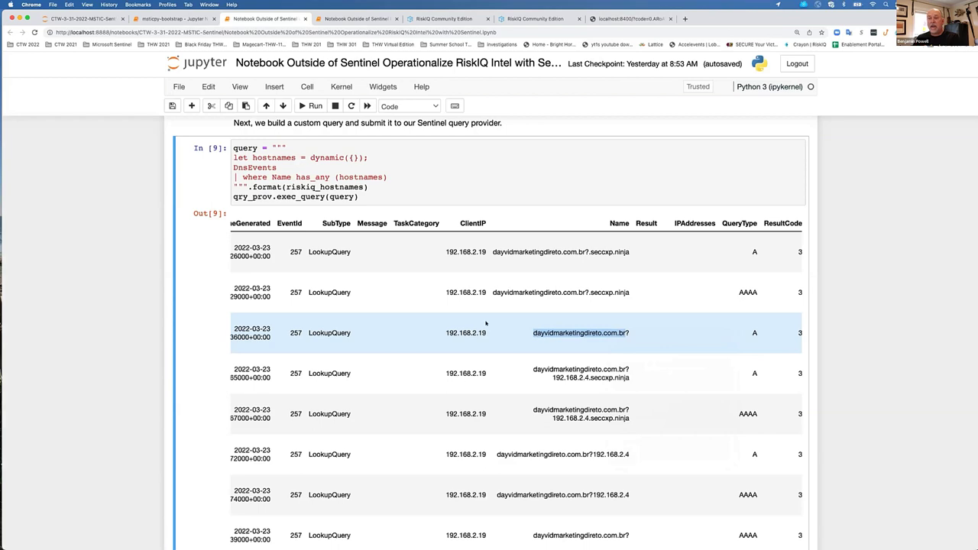
# Run the Connect to Sentinel cell that imports MicrosoftSentinel and configures it for the CyberSecuritySoc workspace.
pyautogui.hscroll(-3, 486, 323)
pyautogui.scroll(-1, 486, 323)
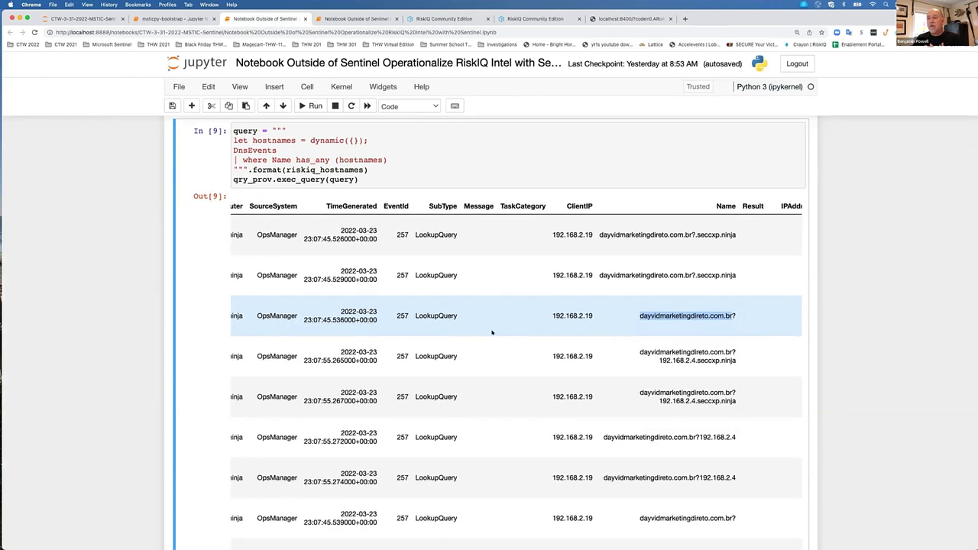
pyautogui.hscroll(-1, 492, 332)
pyautogui.hscroll(-5, 486, 329)
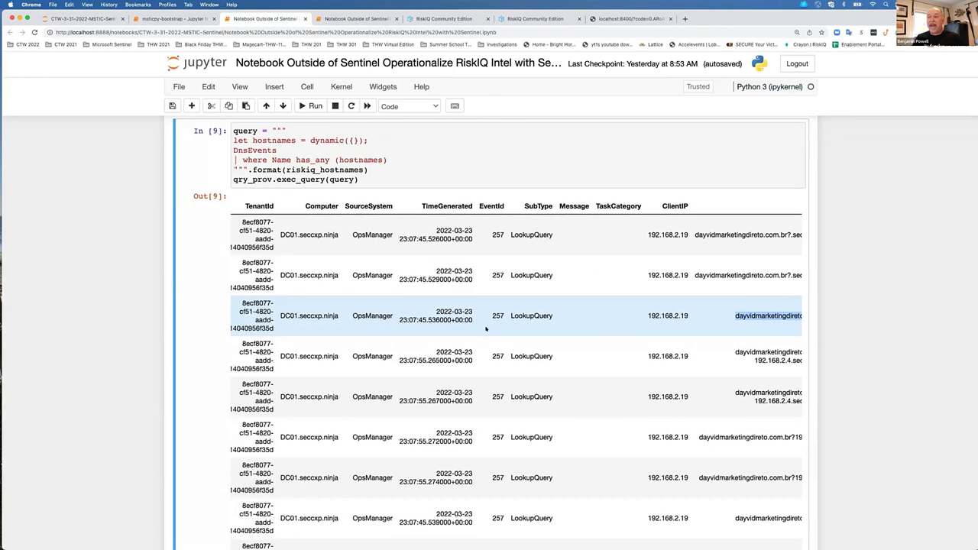
pyautogui.scroll(-3, 486, 328)
pyautogui.scroll(-15, 485, 328)
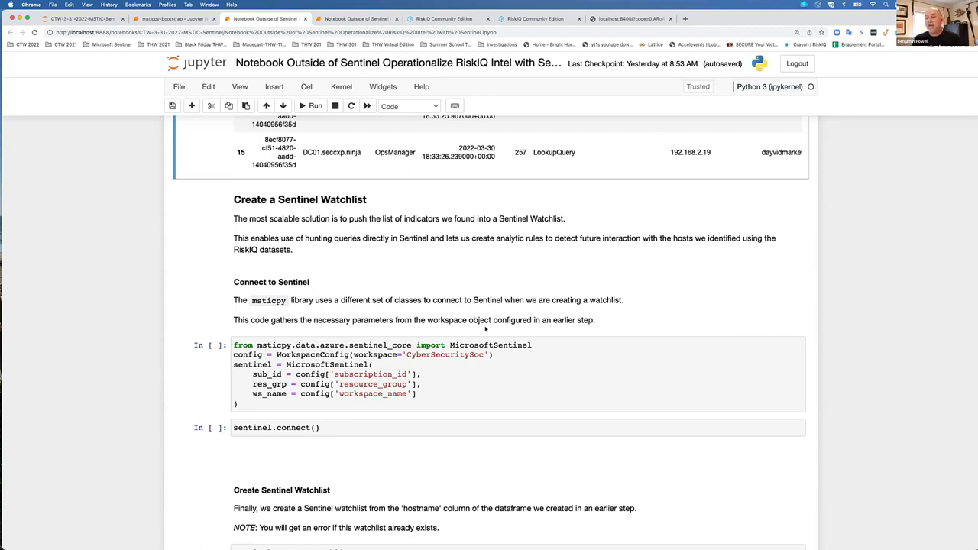
pyautogui.click(516, 353)
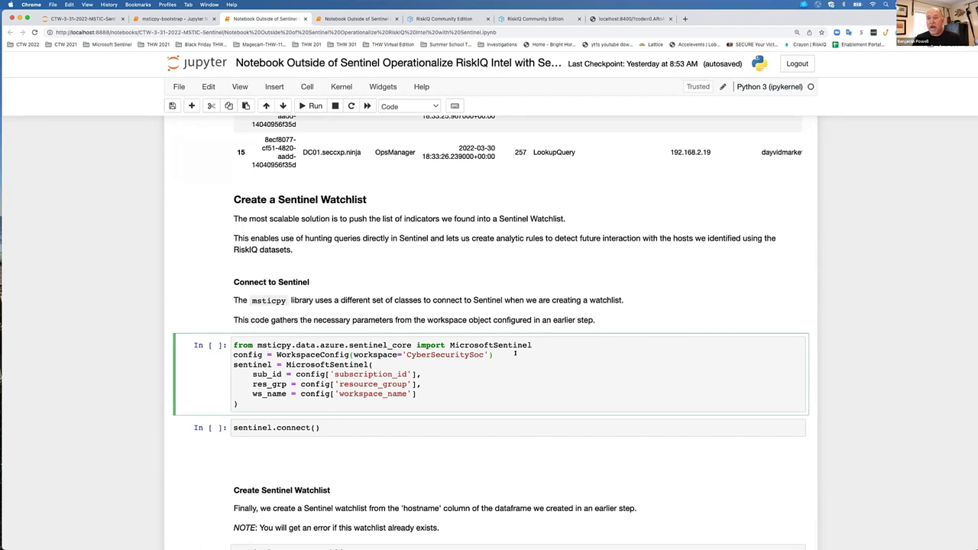
pyautogui.hotkey('shift', 'Return')
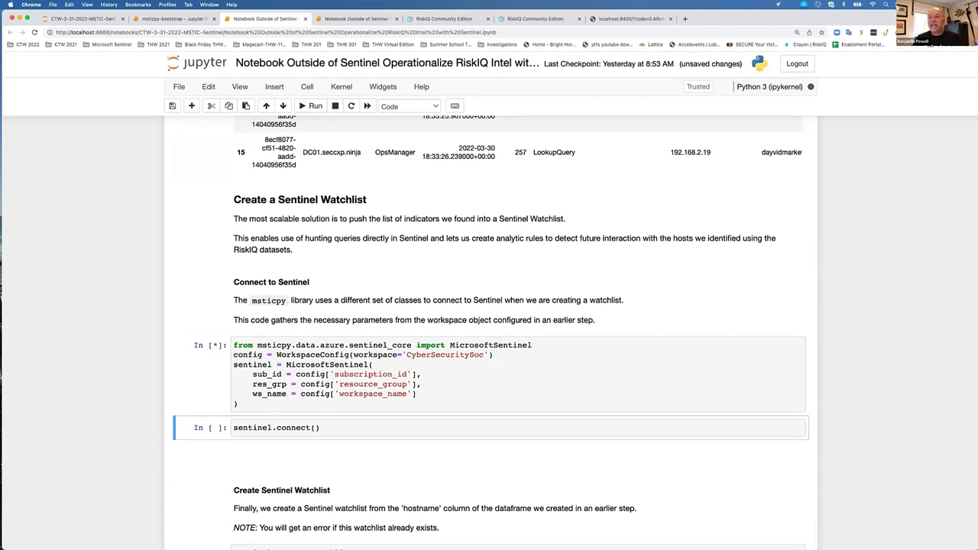
pyautogui.scroll(-2, 424, 358)
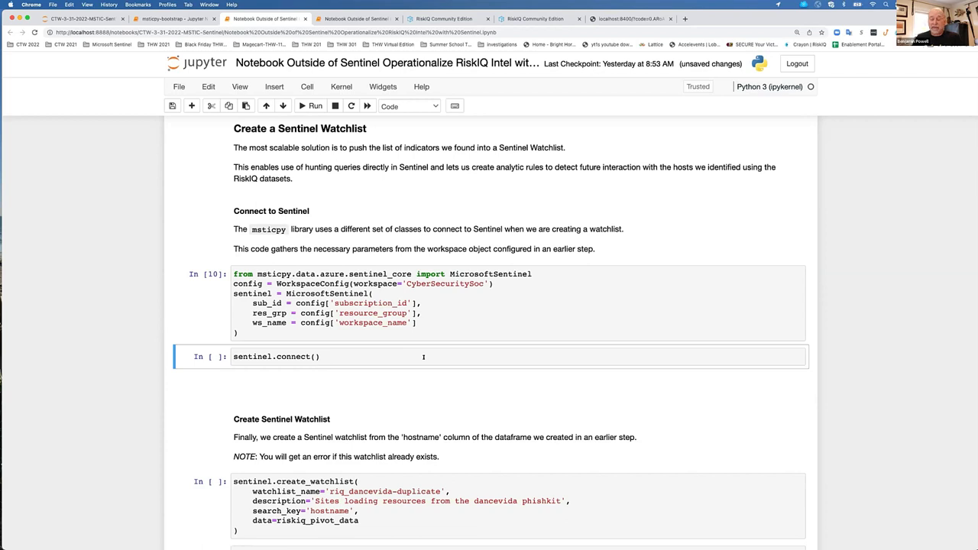
# Run the sentinel.connect() cell, authenticate with the signed-in Microsoft work account and go back to the notebook.
pyautogui.hotkey('shift', 'Return')
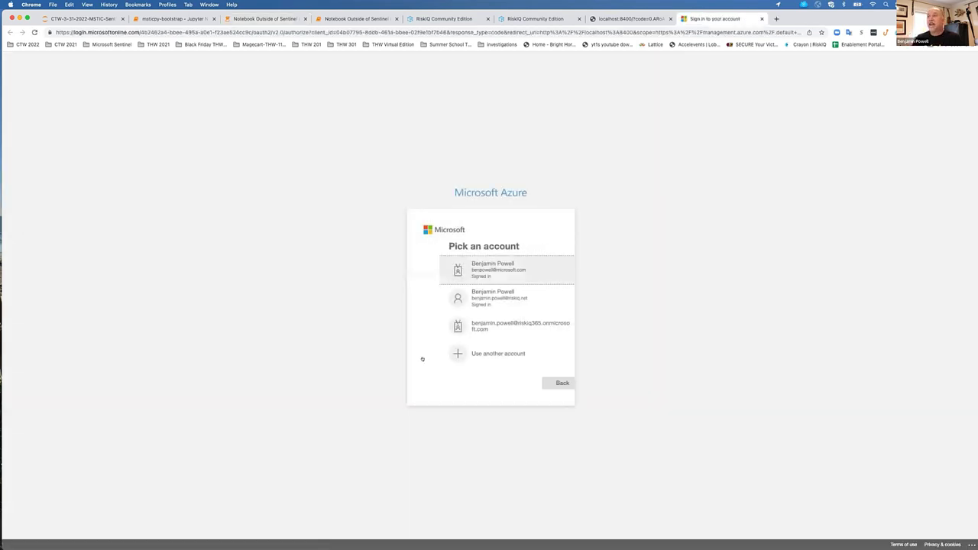
pyautogui.click(448, 273)
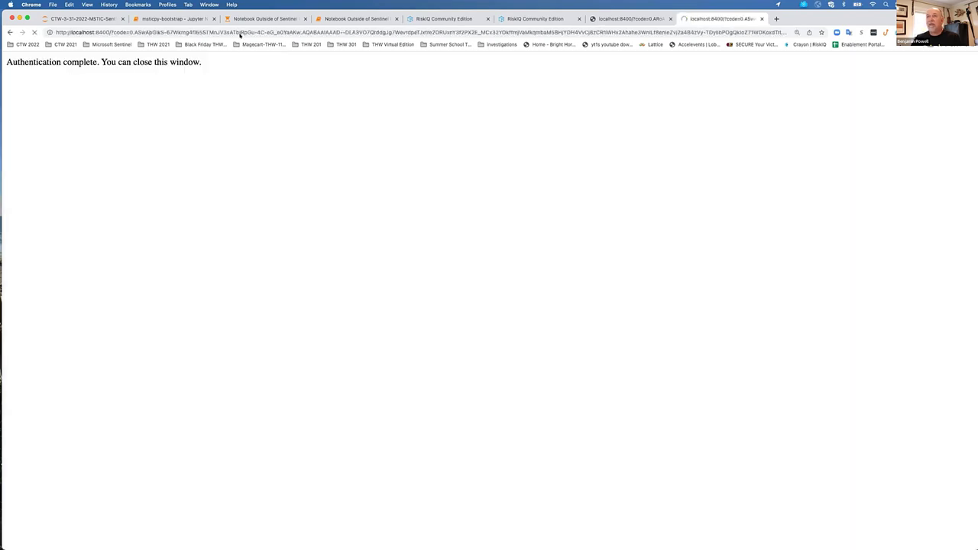
pyautogui.click(246, 19)
# Run the create_watchlist cell to create the riq_dancevida-duplicate watchlist from riskiq_pivot_data with hostname as the search key.
pyautogui.scroll(-3, 513, 295)
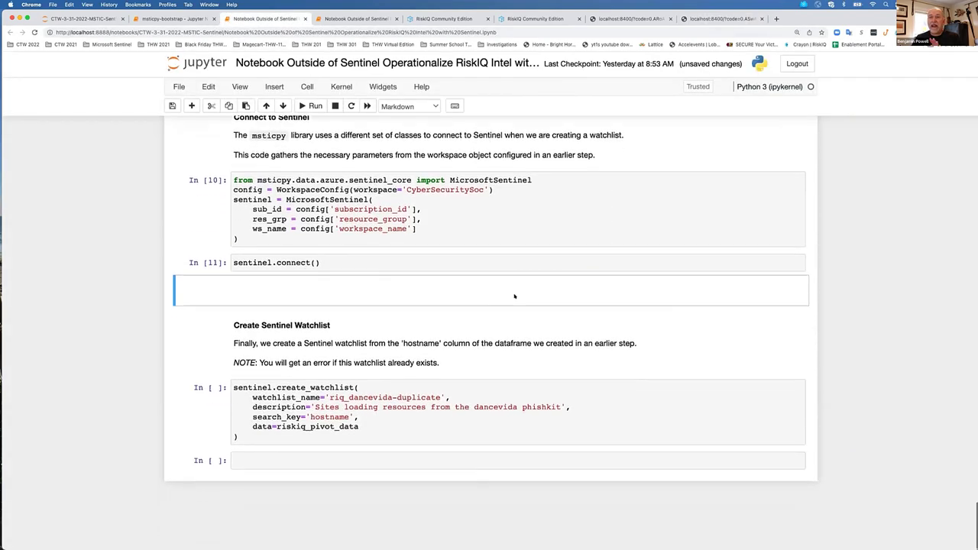
pyautogui.click(562, 415)
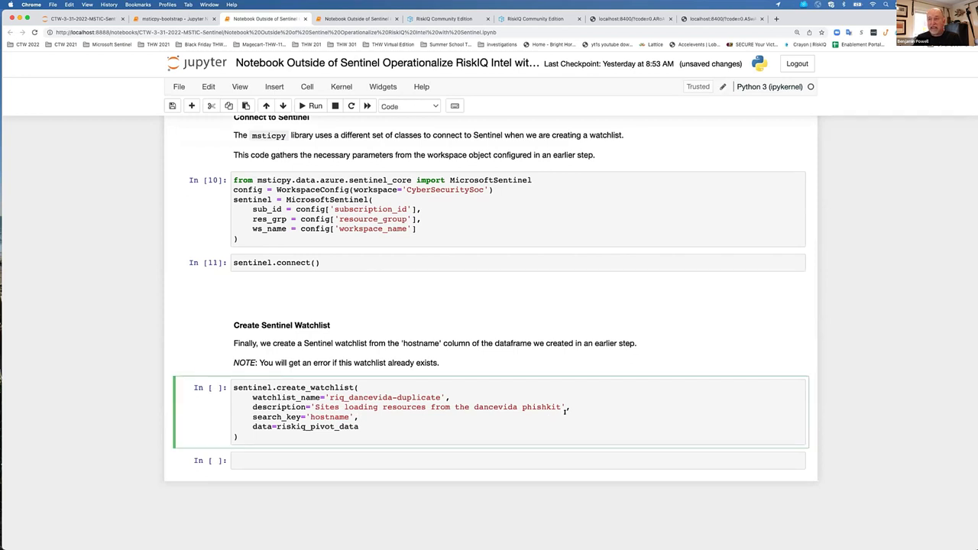
pyautogui.hotkey('shift', 'Return')
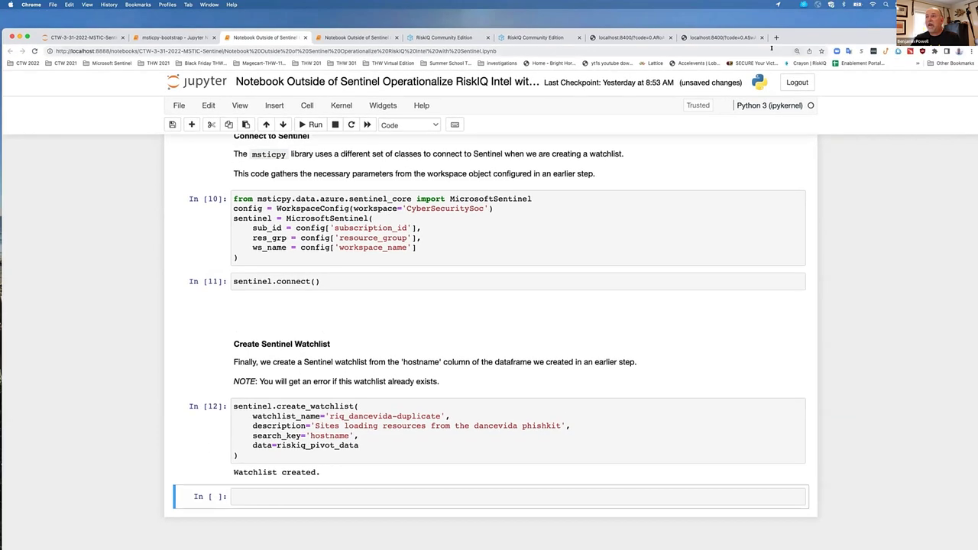
# Open urlscan.io in a new browser tab and search its scans for the copied domain dayvidmarketingdireto.com.br.
pyautogui.click(776, 37)
pyautogui.click(700, 51)
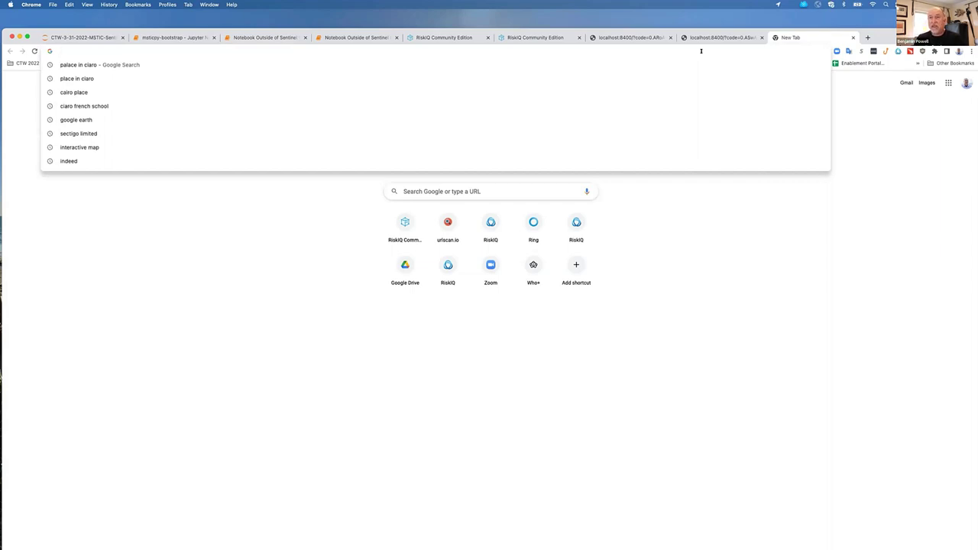
pyautogui.write('urlscan.io')
pyautogui.press('Return')
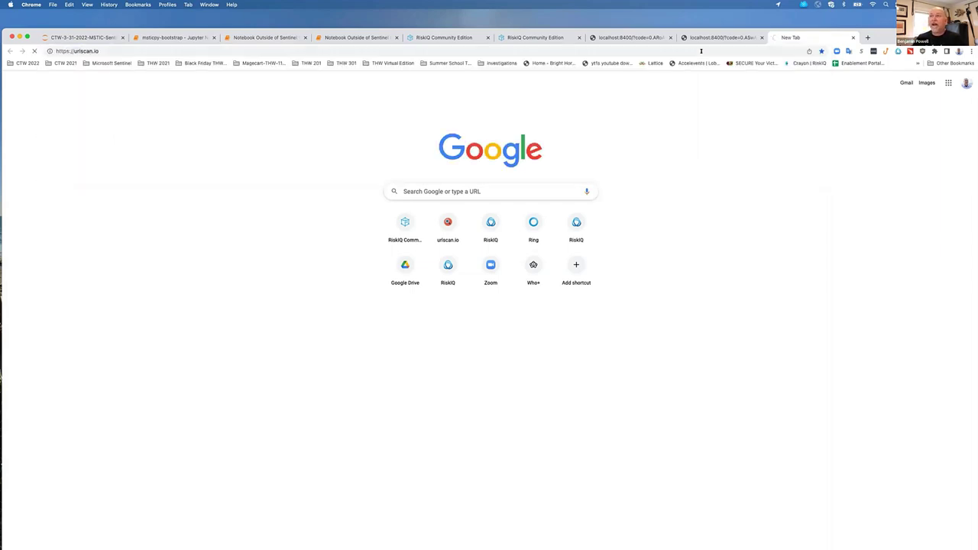
pyautogui.moveTo(881, 34); pyautogui.dragTo(881, 15)
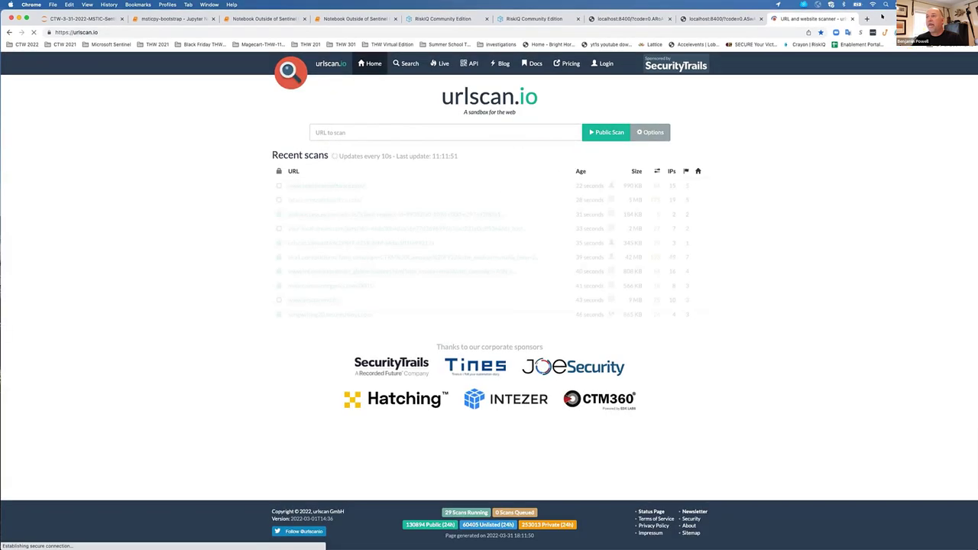
pyautogui.click(406, 64)
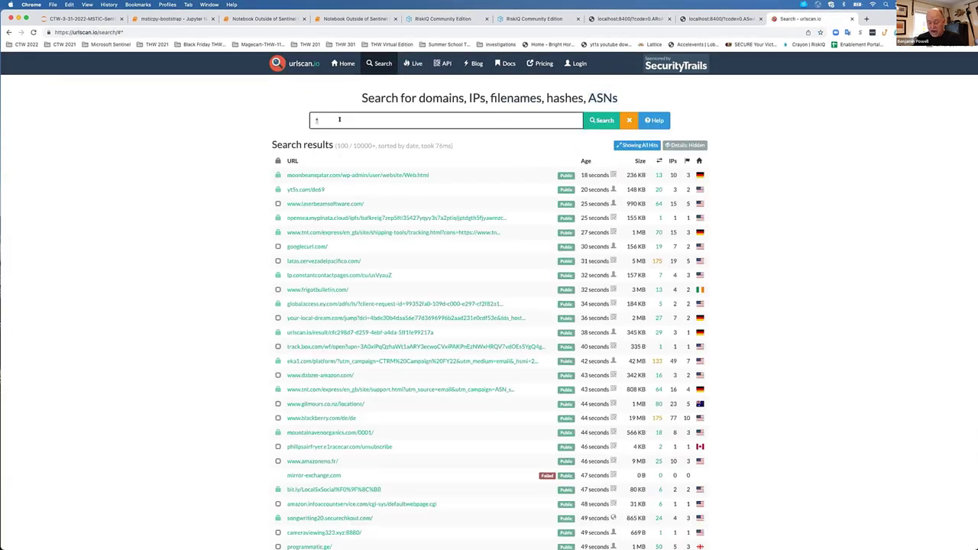
pyautogui.press('super+v')
pyautogui.press('Return')
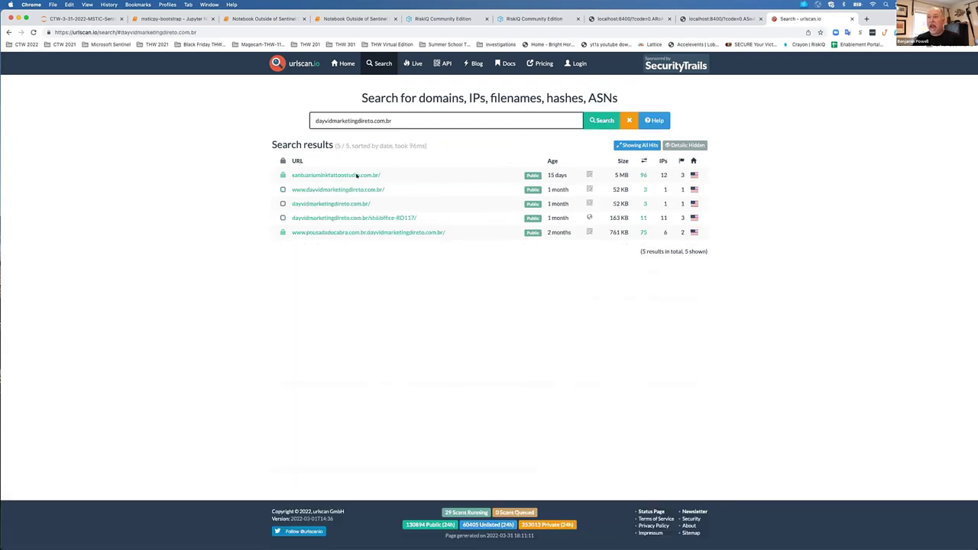
# Open the scan result for dayvidmarketingdireto.com.br/shii/office-RD117/ and examine its verdict and page screenshot.
pyautogui.click(362, 218)
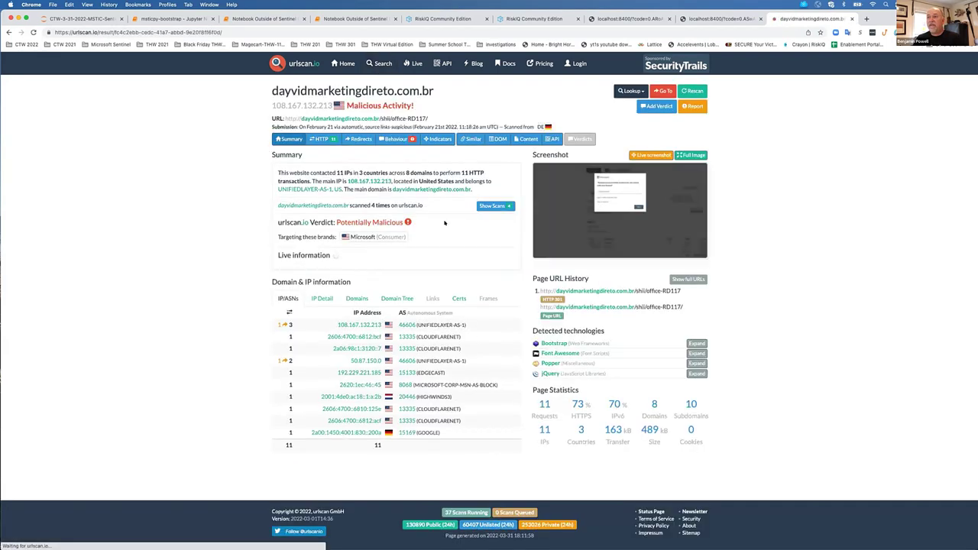
pyautogui.click(251, 31)
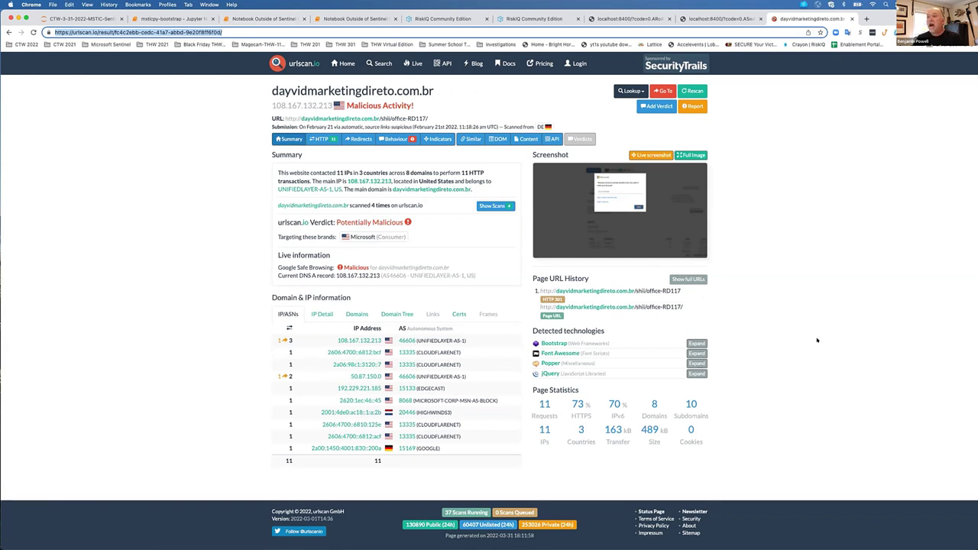
pyautogui.click(613, 205)
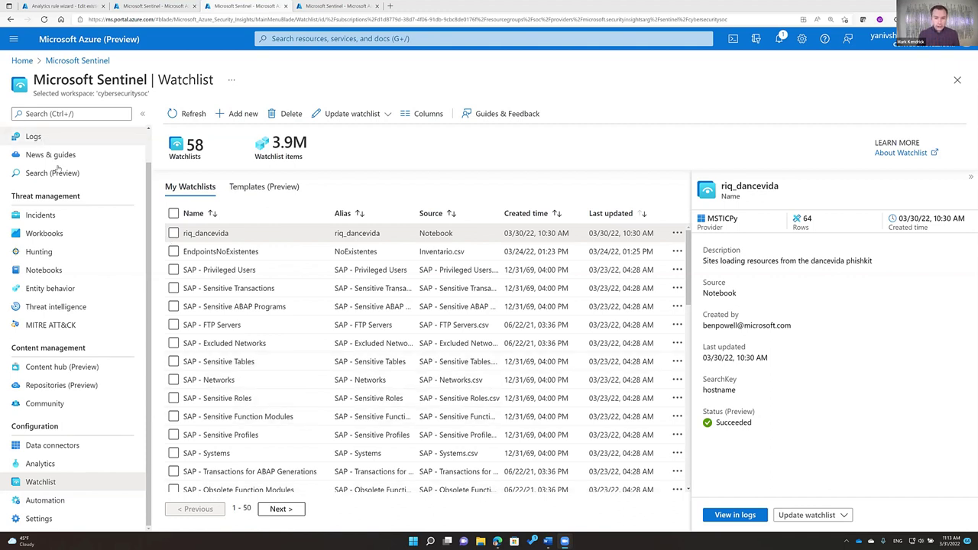
# View the Logs page and the Overview dashboard of the cybersecuritysoc Sentinel workspace in the Azure portal.
pyautogui.click(36, 136)
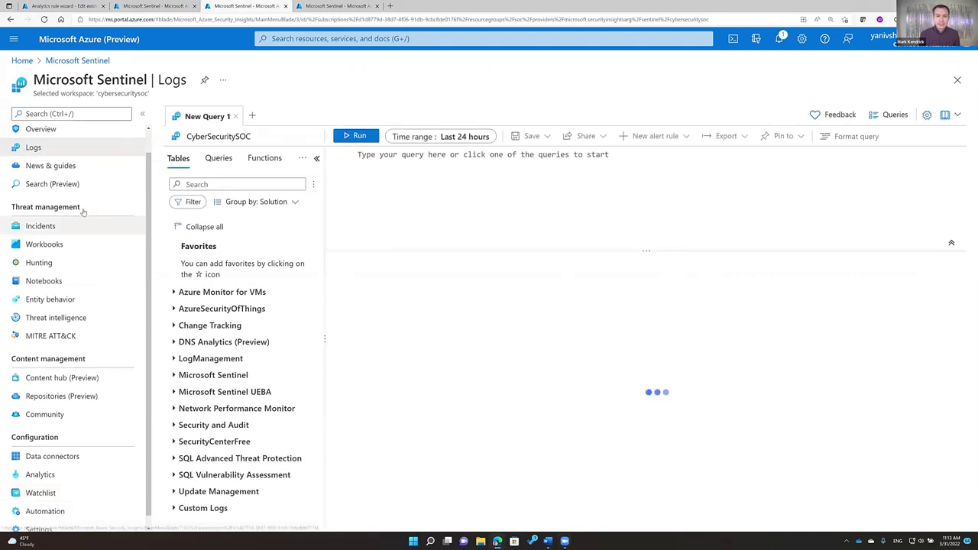
pyautogui.click(46, 153)
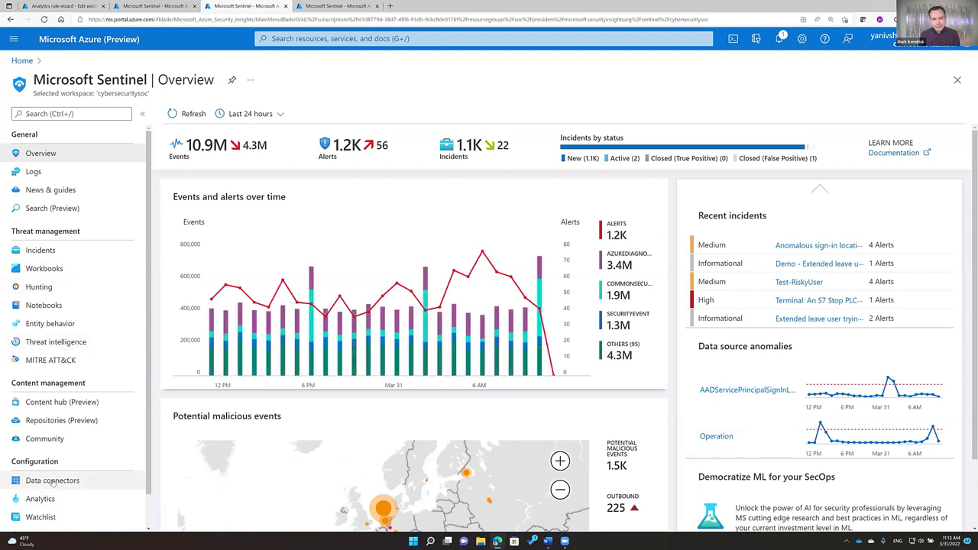
pyautogui.scroll(-1, 88, 477)
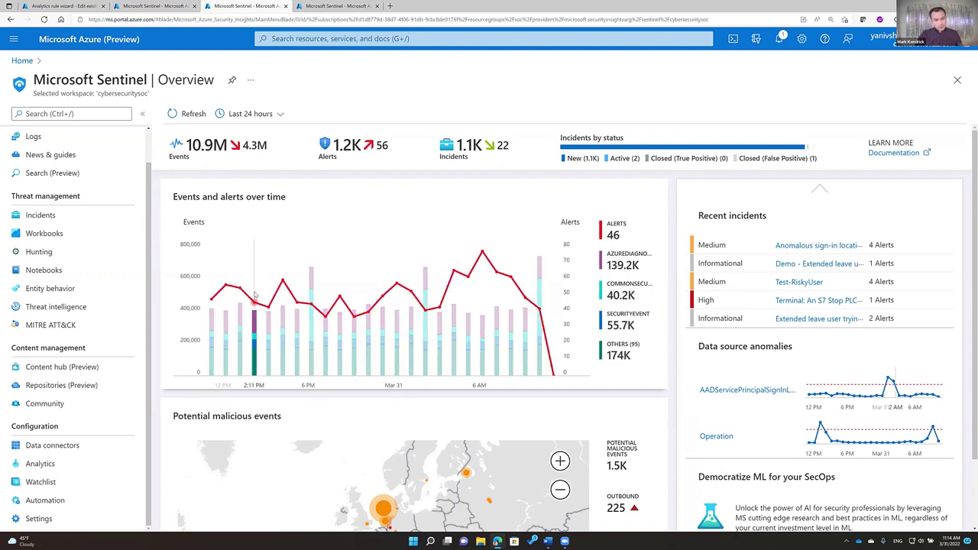
# Search the active analytics rules for TI and look through the TI map rules.
pyautogui.click(50, 469)
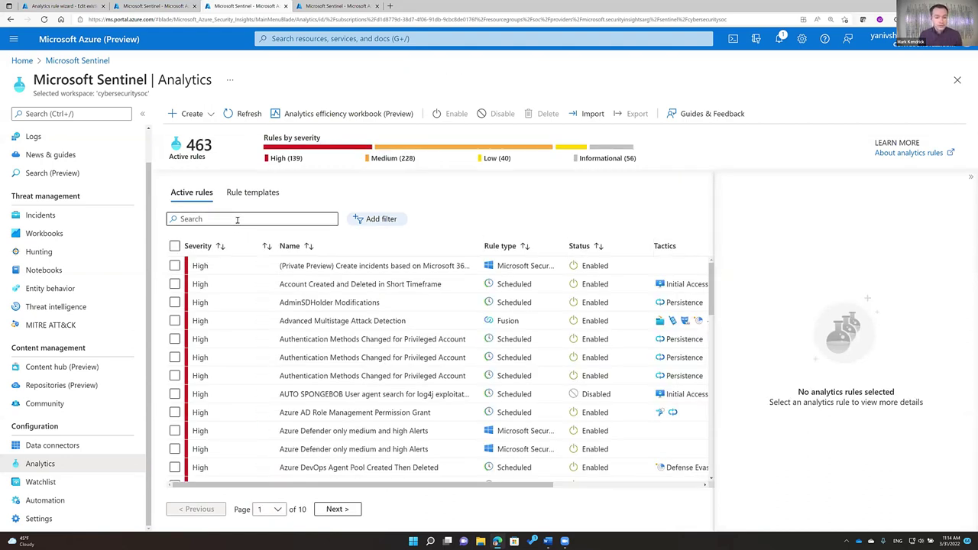
pyautogui.click(237, 220)
pyautogui.write('YT')
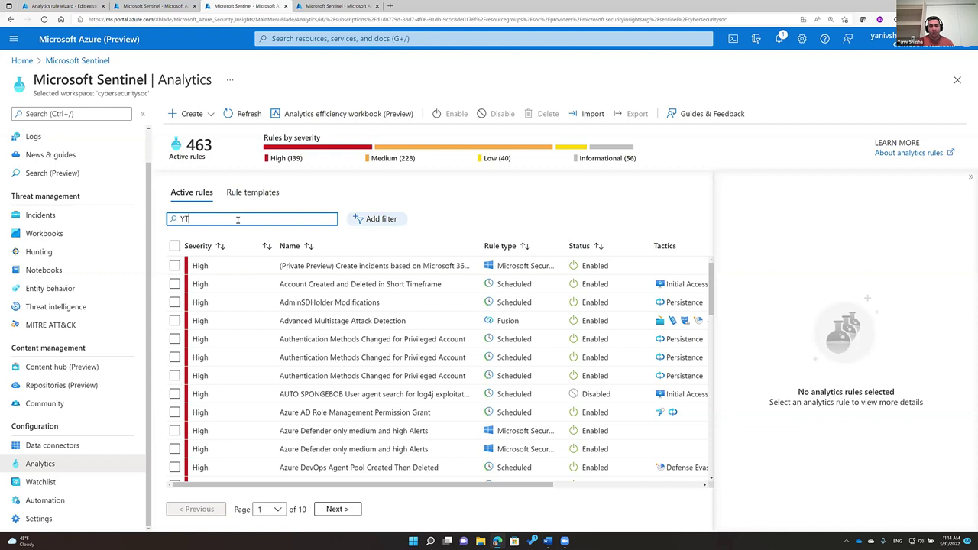
pyautogui.press('BackSpace')
pyautogui.press('BackSpace')
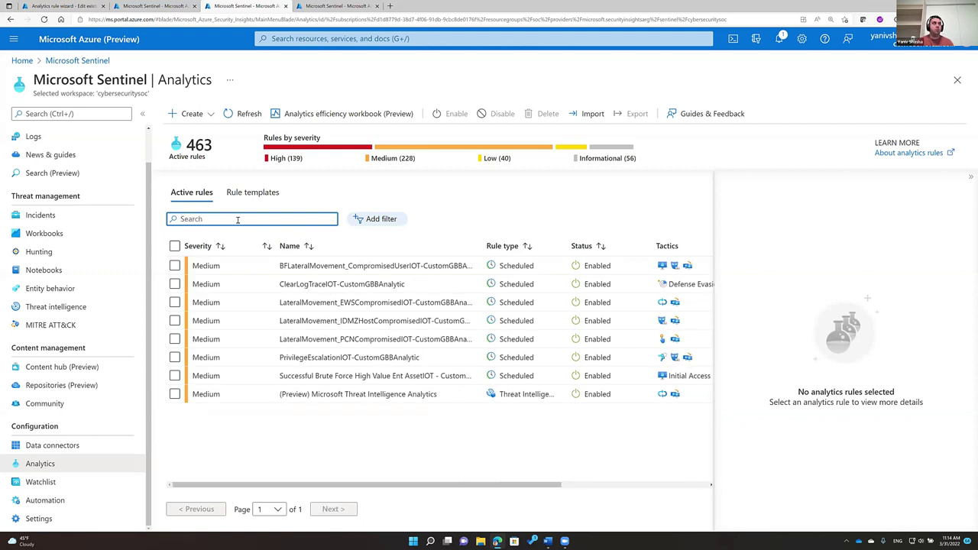
pyautogui.write('Ti')
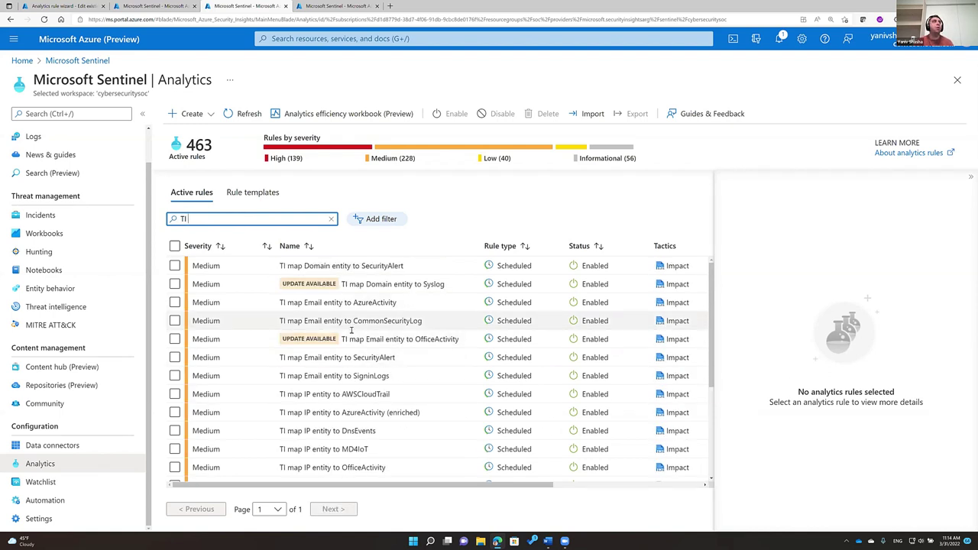
pyautogui.scroll(-1, 311, 334)
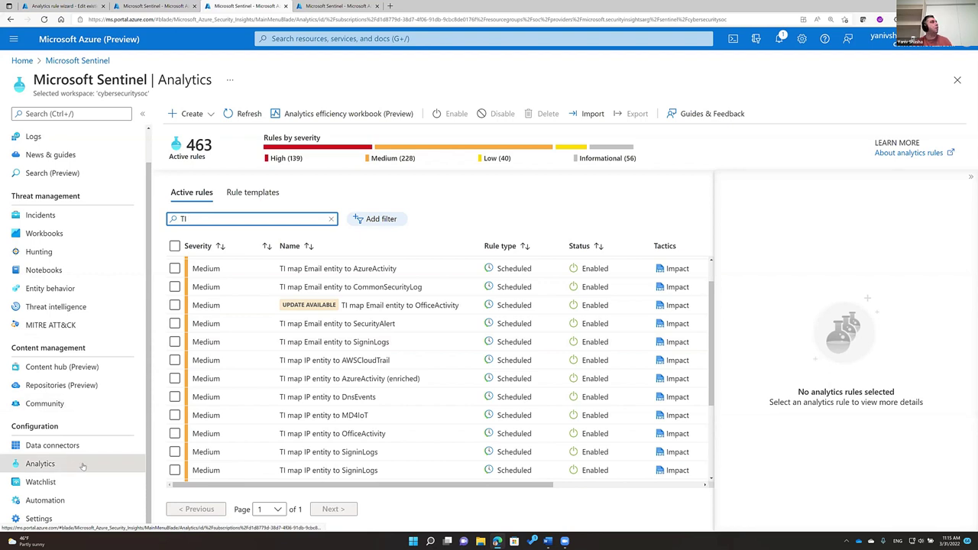
# Open the Sentinel watchlists and check who created the riq_dancevida watchlist in its details.
pyautogui.scroll(1, 84, 382)
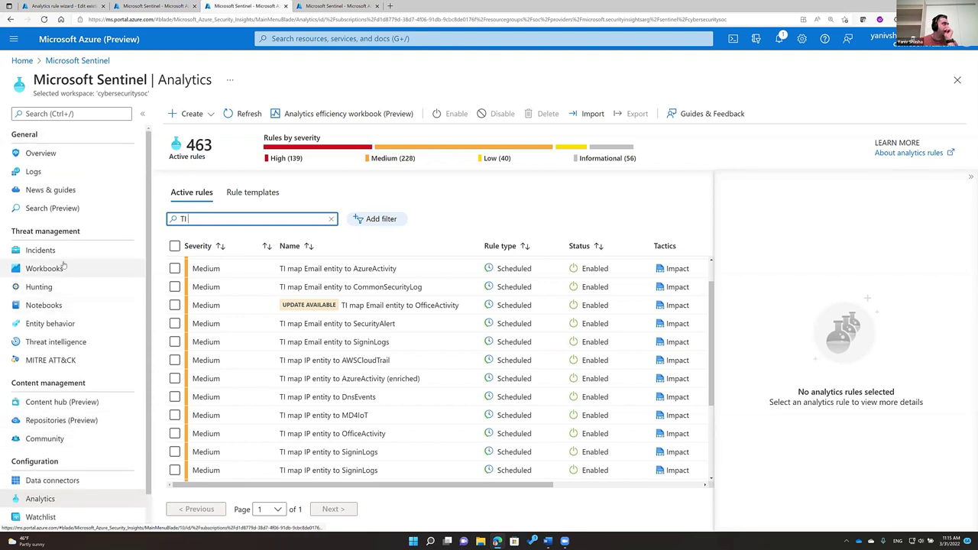
pyautogui.scroll(-1, 92, 388)
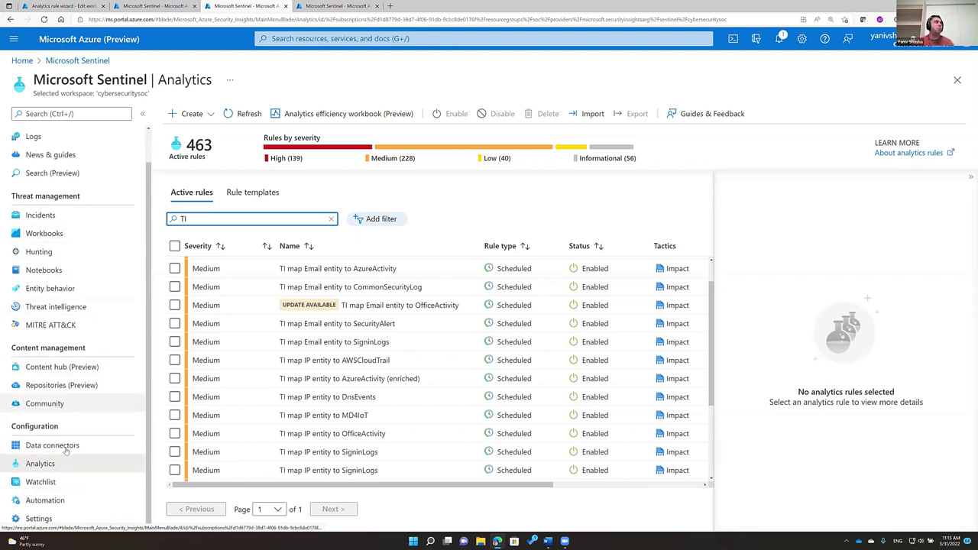
pyautogui.click(41, 482)
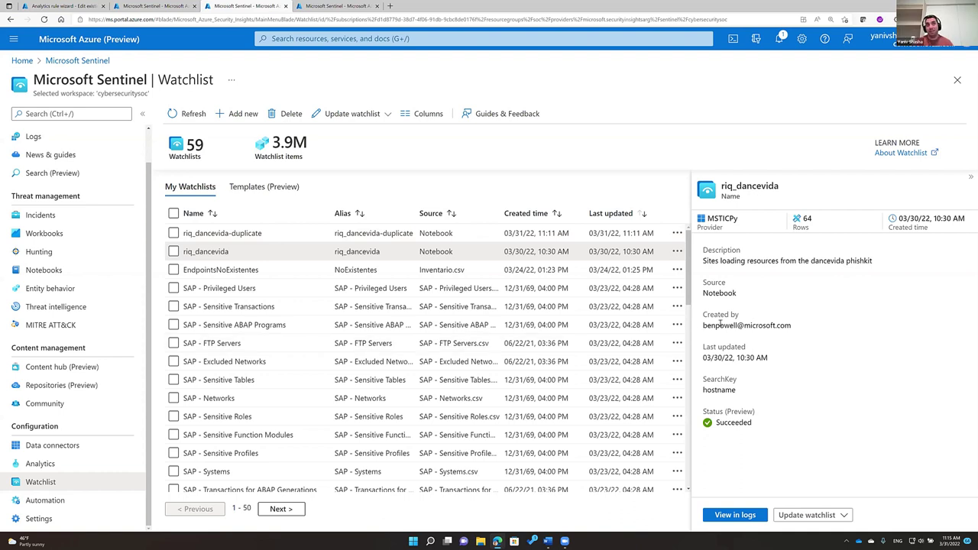
pyautogui.moveTo(703, 325); pyautogui.dragTo(797, 330)
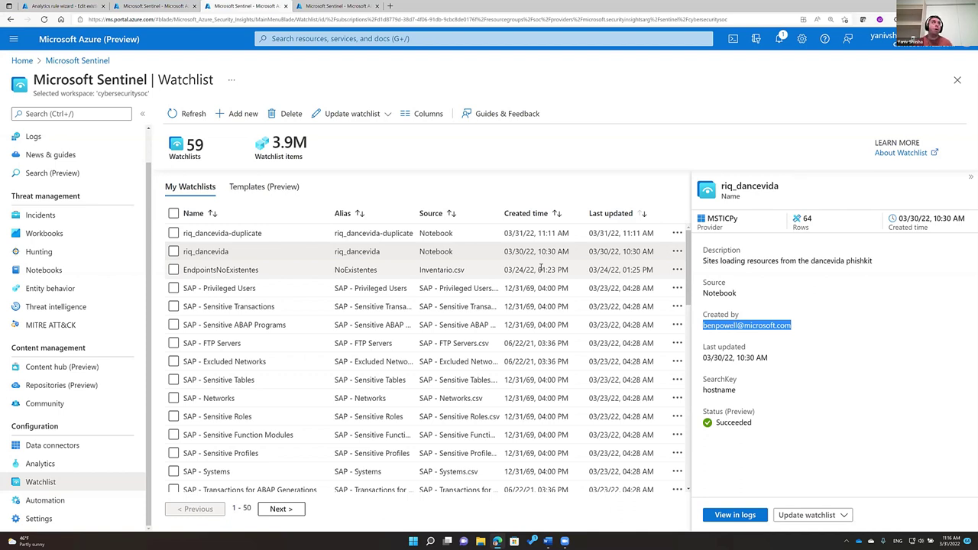
# Go to the DnsEvents query in the other Sentinel browser tab and examine its join with the riq_dancevida watchlist on Name and SearchKey.
pyautogui.click(335, 6)
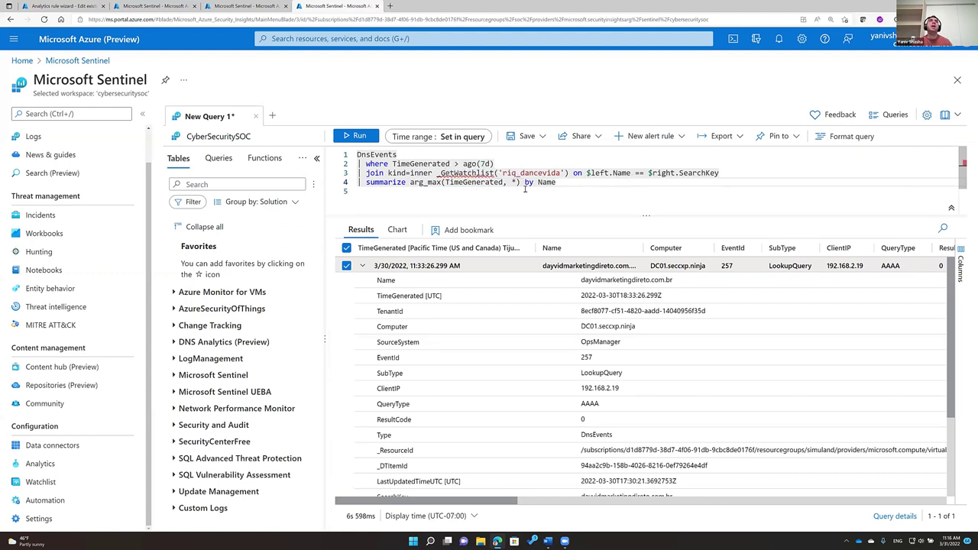
pyautogui.click(357, 155)
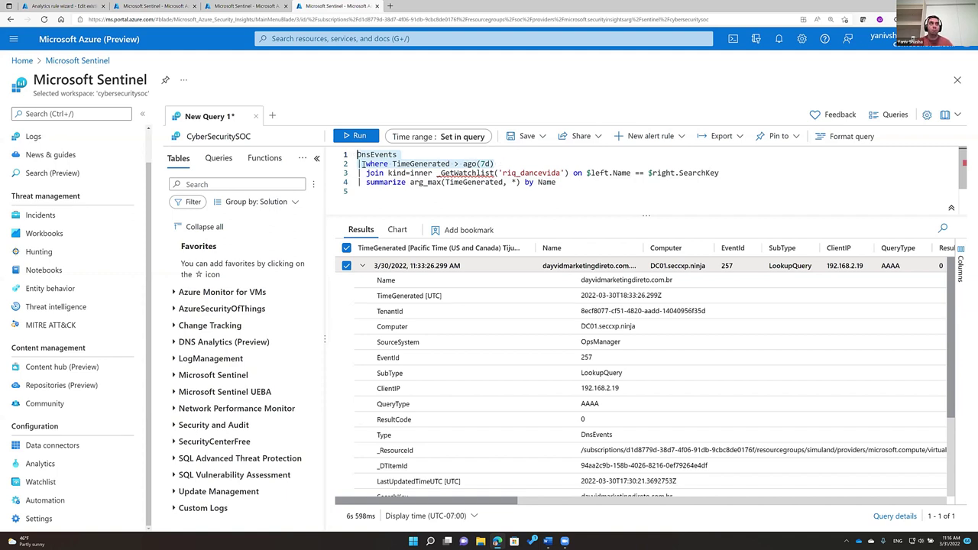
pyautogui.click(430, 174)
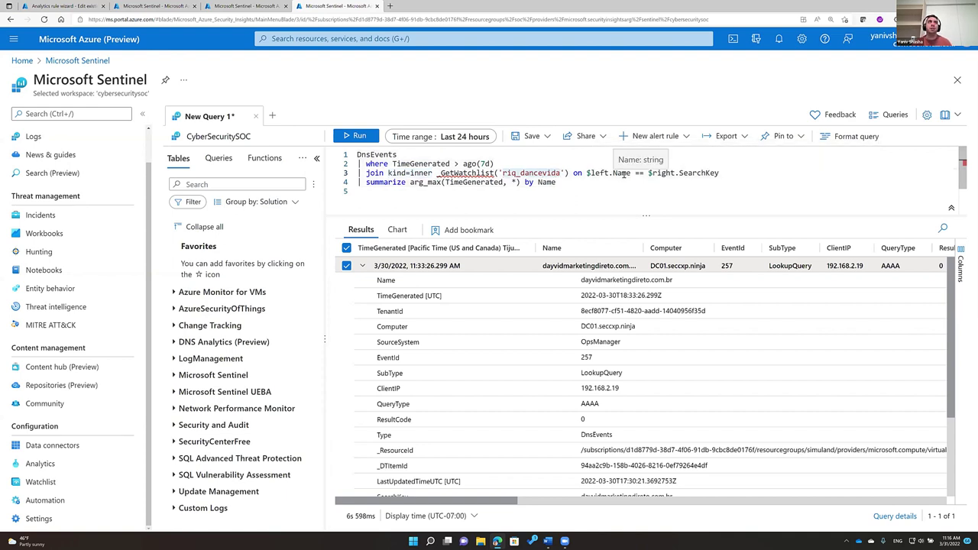
pyautogui.click(630, 173)
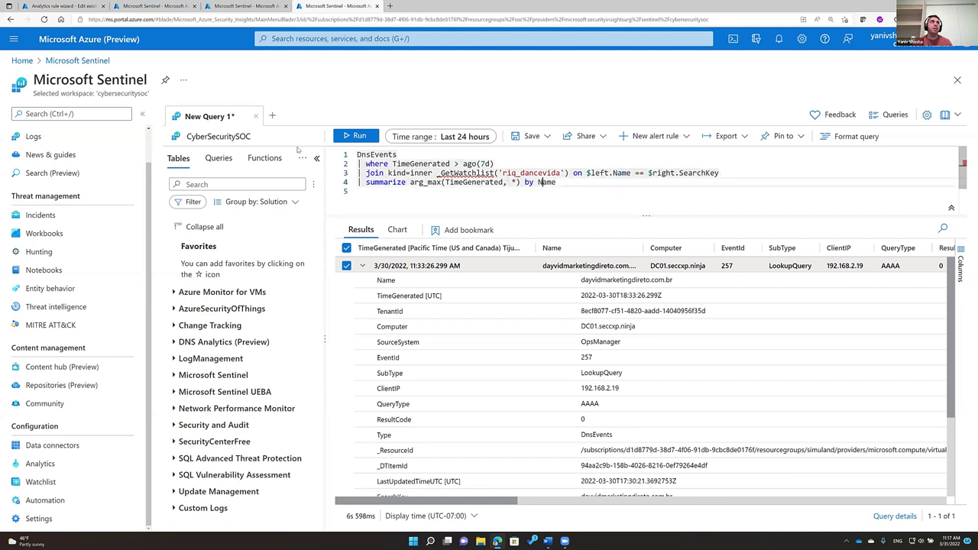
# Run the DnsEvents watchlist query, expand the returned record and examine its Name value and remaining fields.
pyautogui.click(360, 136)
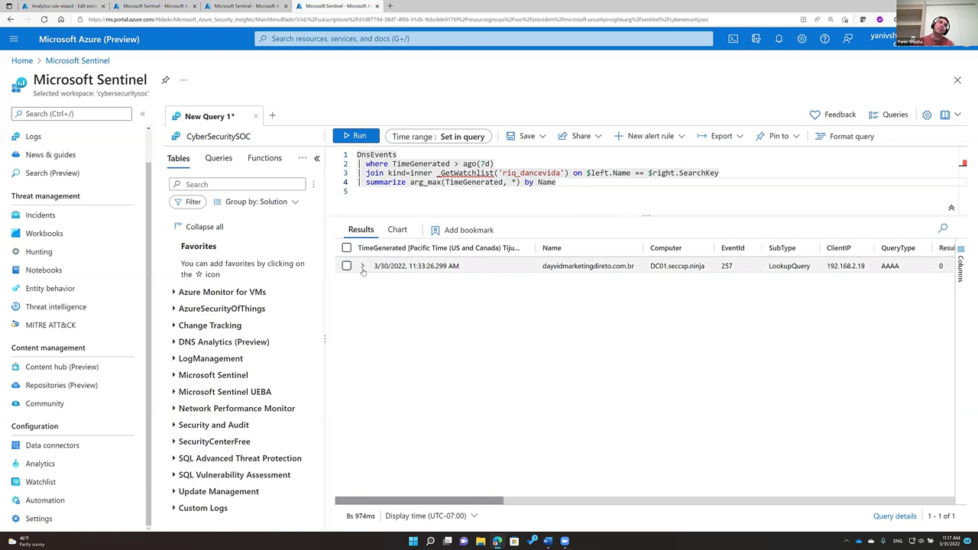
pyautogui.click(363, 266)
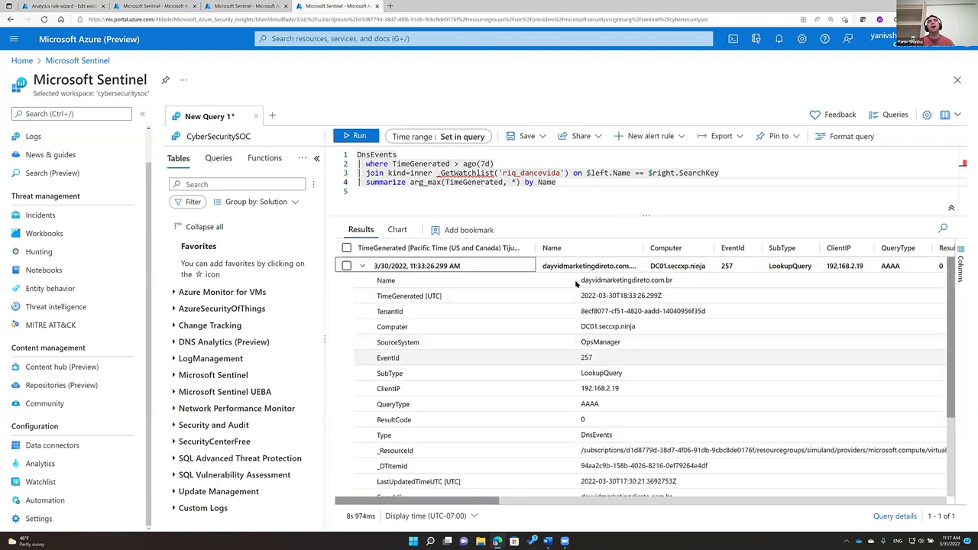
pyautogui.moveTo(583, 281); pyautogui.dragTo(680, 281)
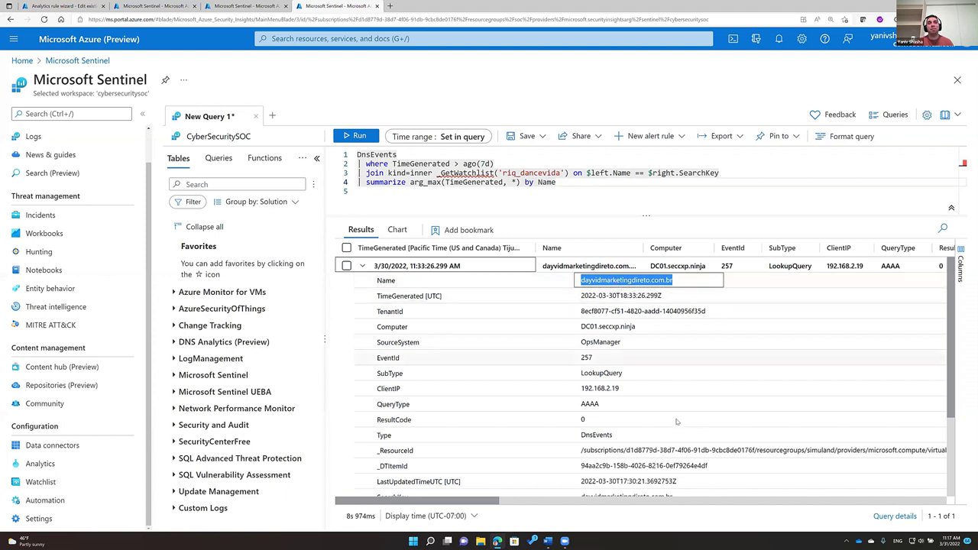
pyautogui.scroll(-1, 666, 429)
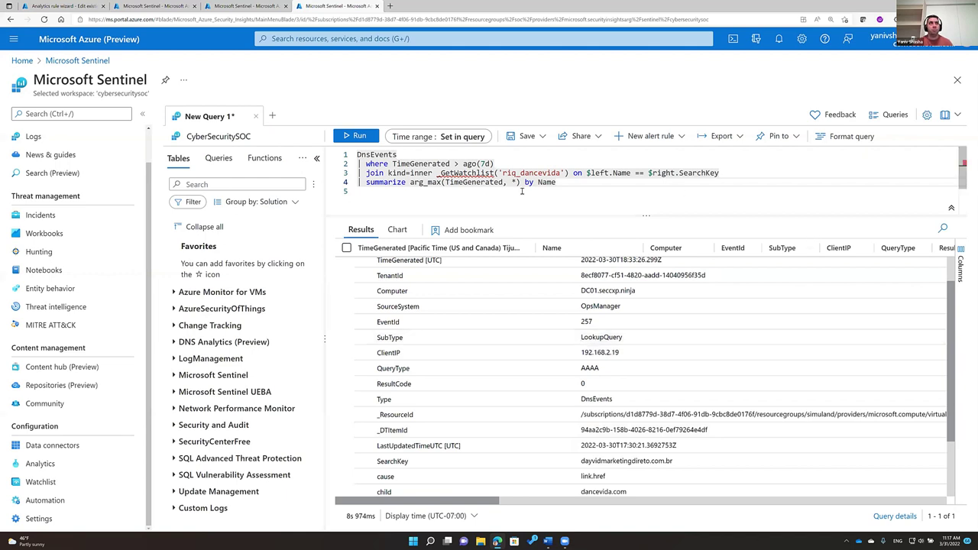
# Show the options for creating a new alert rule from the query, and return to the query text without choosing one.
pyautogui.click(662, 140)
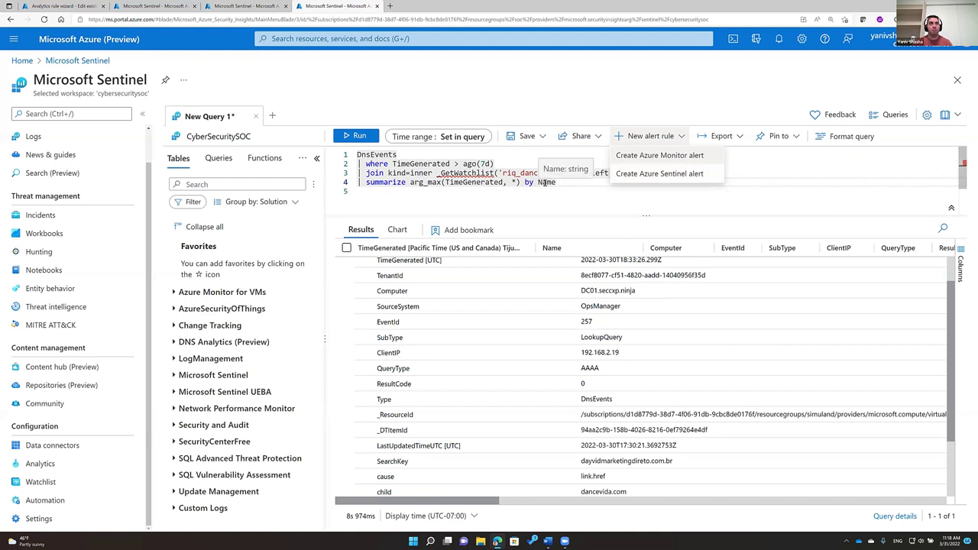
pyautogui.click(513, 182)
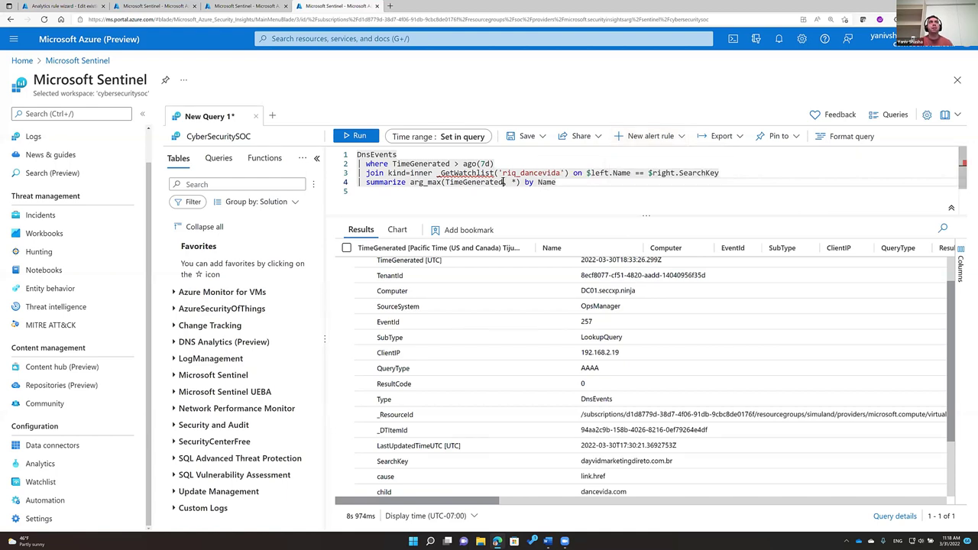
# Start a bookmark from all DnsEvents query results and name it "DnsEvents – dancevida bookmark".
pyautogui.click(347, 248)
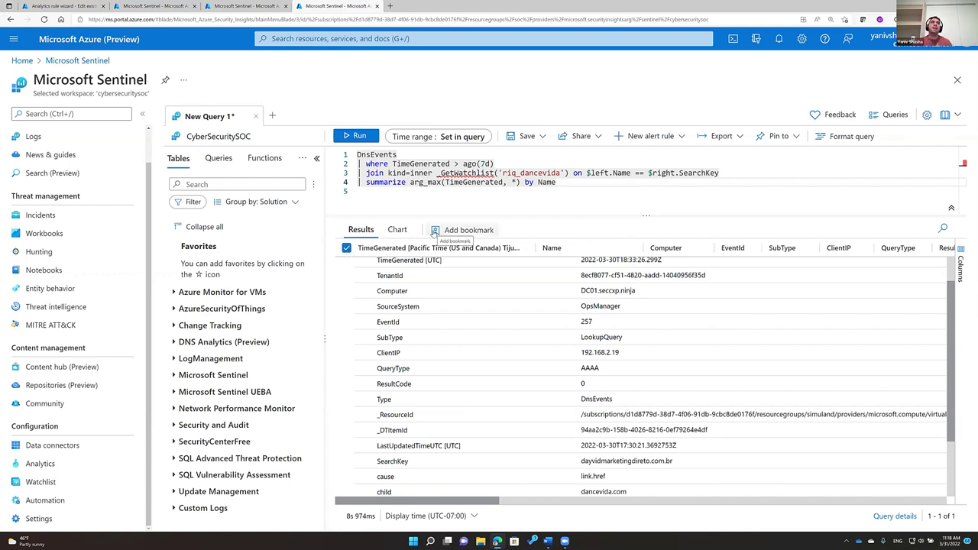
pyautogui.click(435, 233)
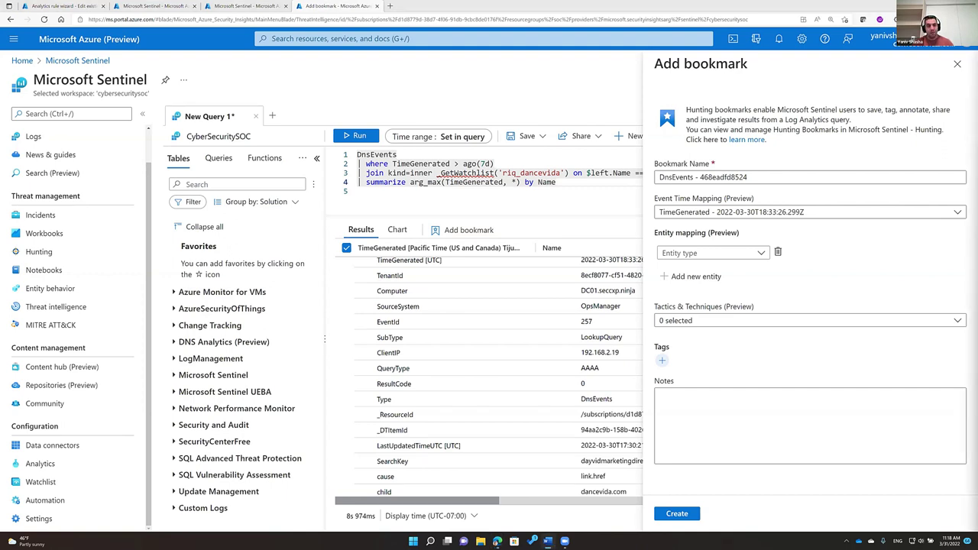
pyautogui.moveTo(766, 177); pyautogui.dragTo(622, 181)
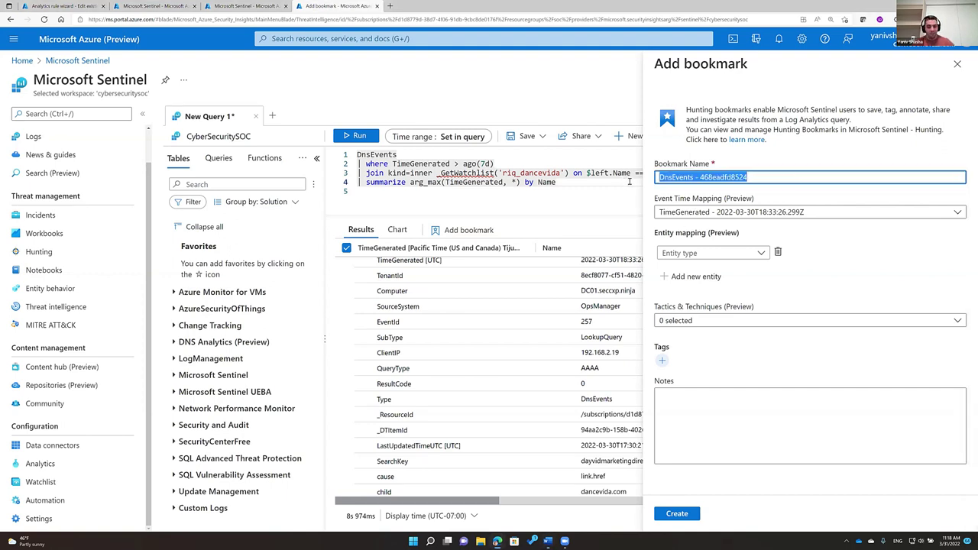
pyautogui.write('DnsEvents – dancevida bookmark')
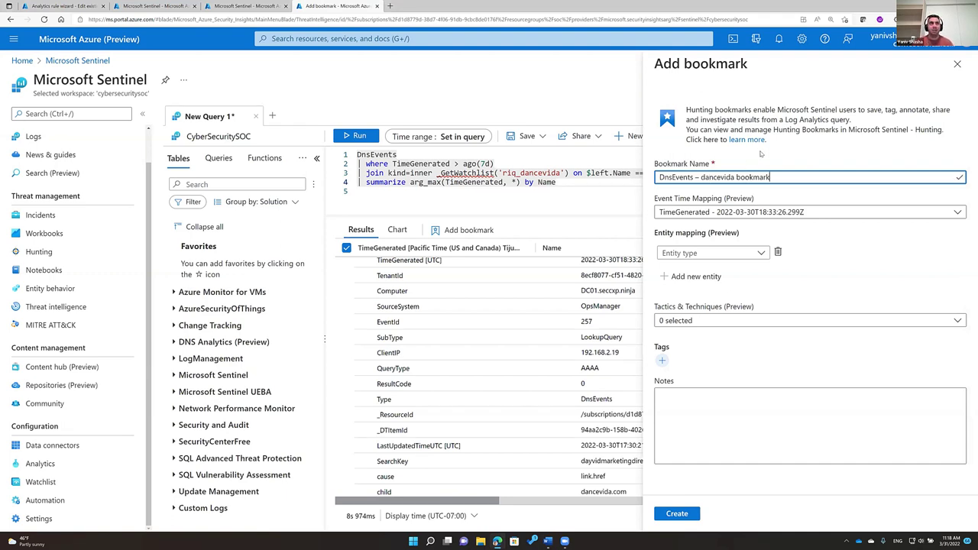
# Map a Host entity in the bookmark, with HostName as identifier and the hostname column as its value.
pyautogui.click(755, 254)
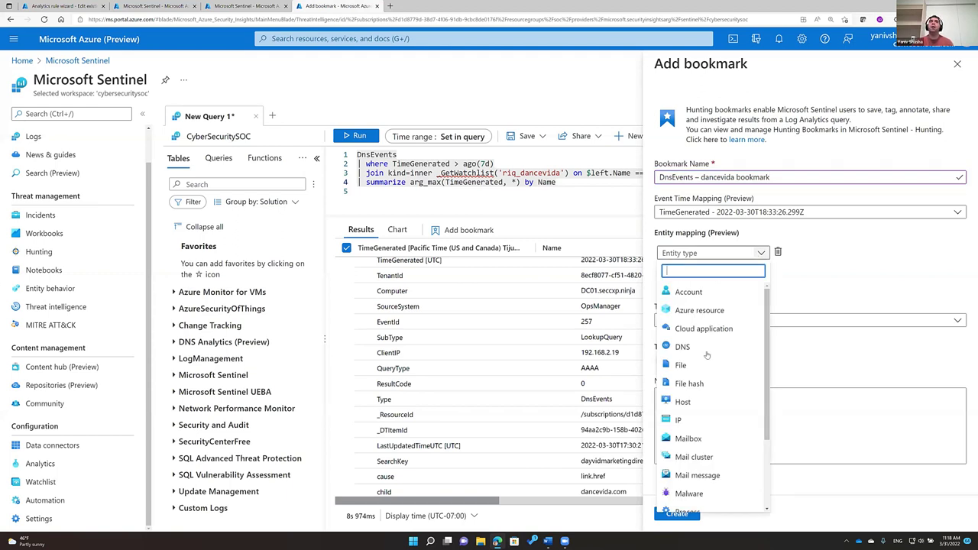
pyautogui.click(698, 404)
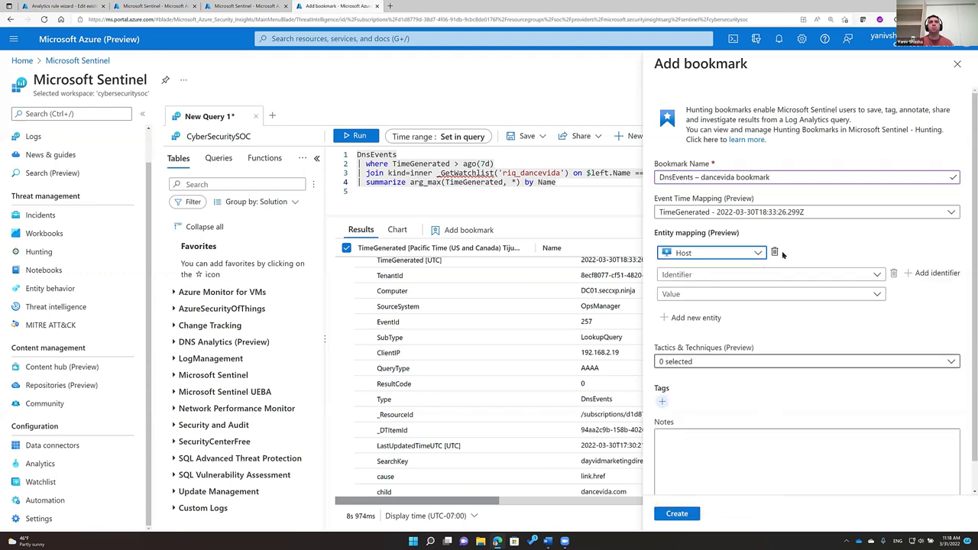
pyautogui.click(778, 275)
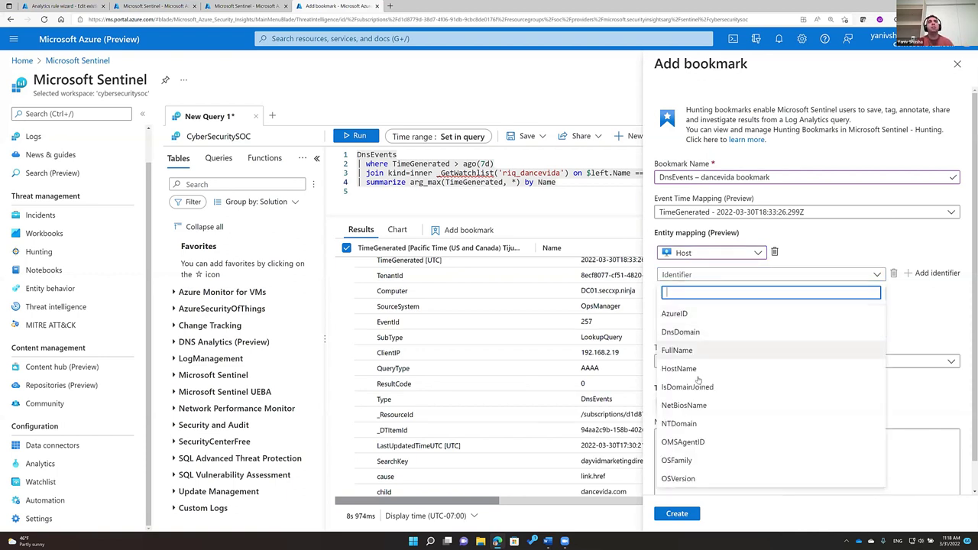
pyautogui.click(674, 368)
pyautogui.click(671, 295)
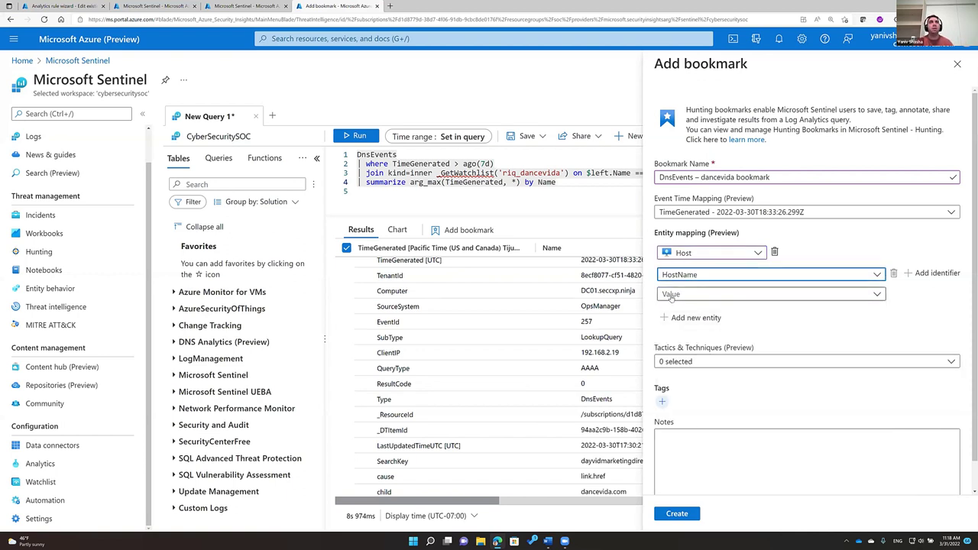
pyautogui.write('host')
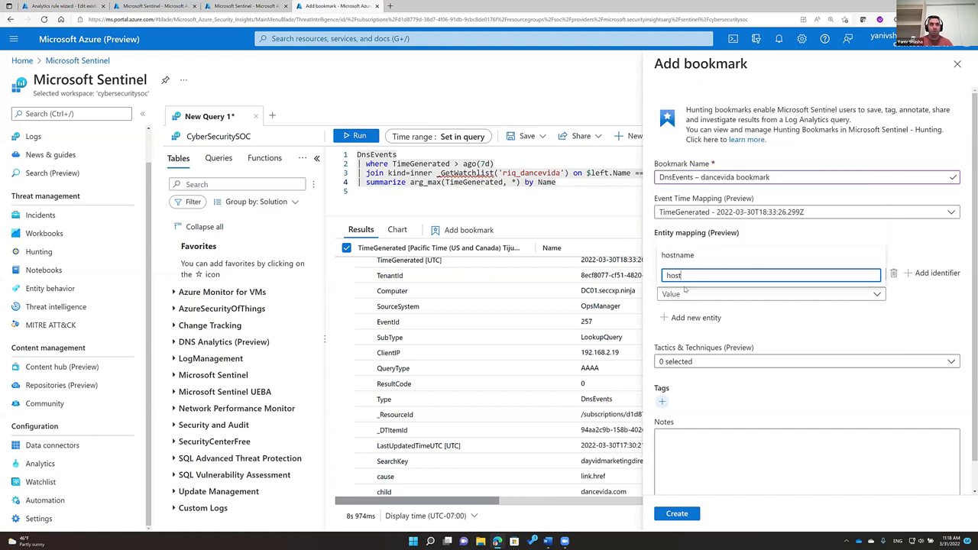
pyautogui.click(678, 255)
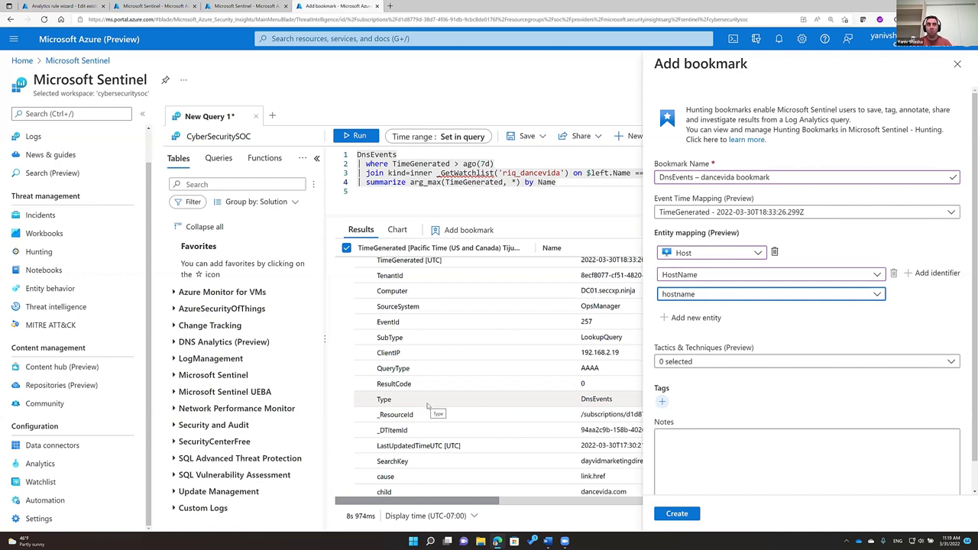
# Assign Initial Access, T1566 - Phishing and T1566.002 - Spearphishing Link to the bookmark, and create it.
pyautogui.click(722, 365)
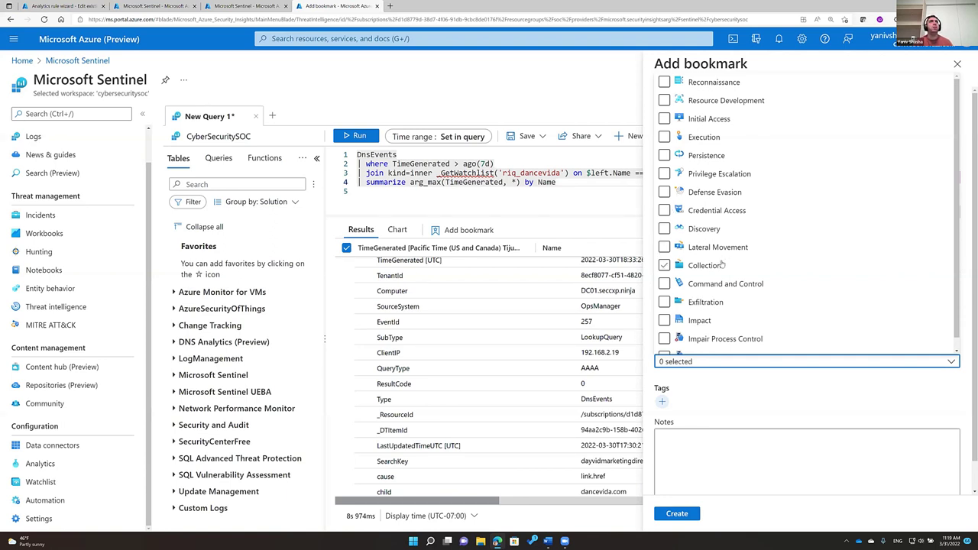
pyautogui.click(664, 119)
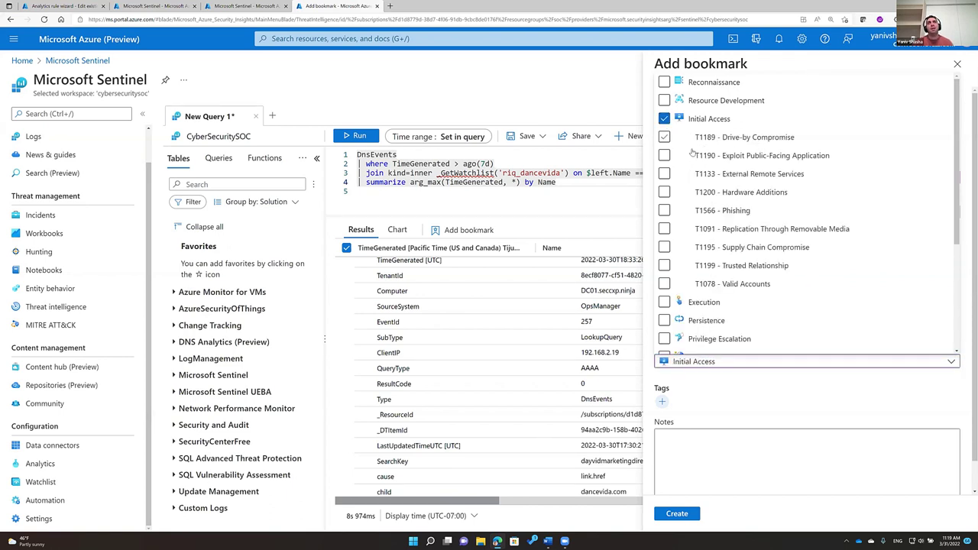
pyautogui.click(666, 213)
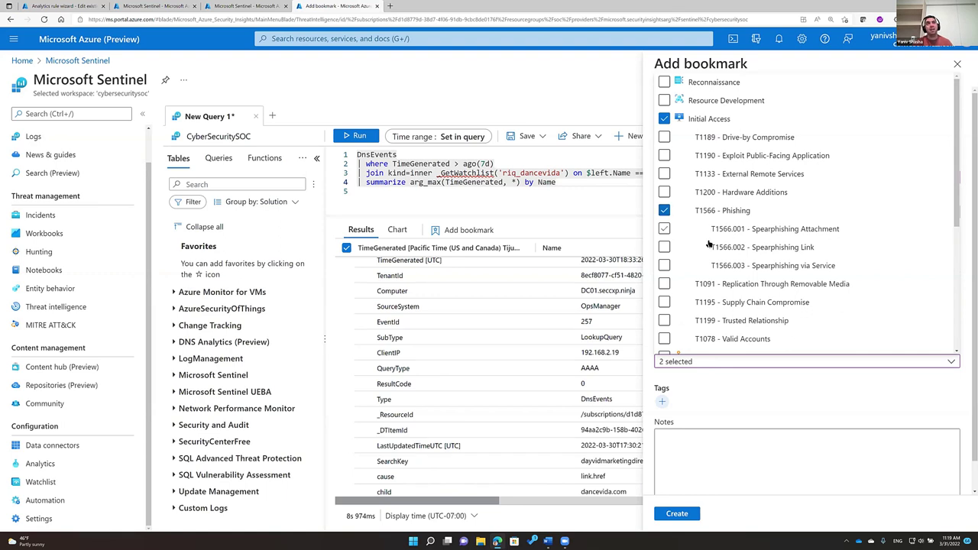
pyautogui.click(666, 248)
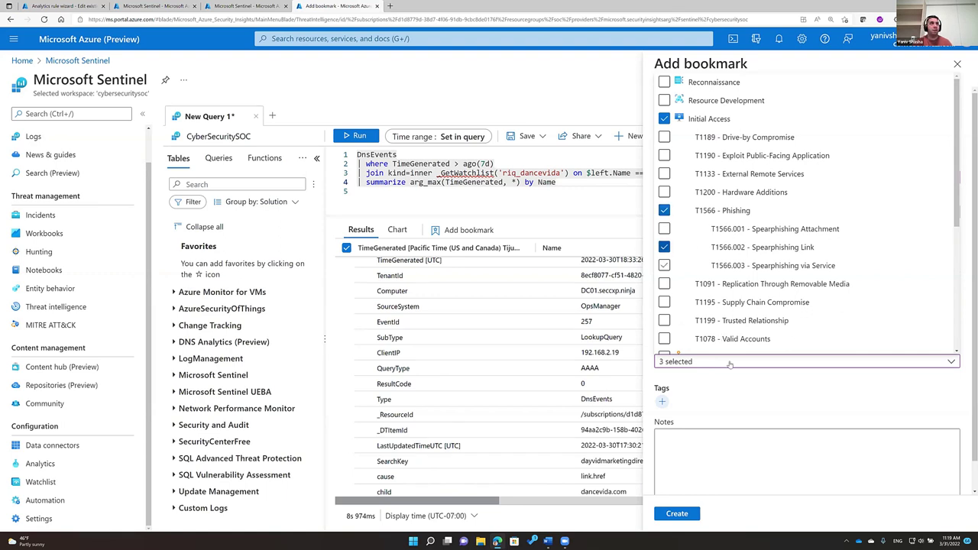
pyautogui.click(756, 399)
pyautogui.click(673, 516)
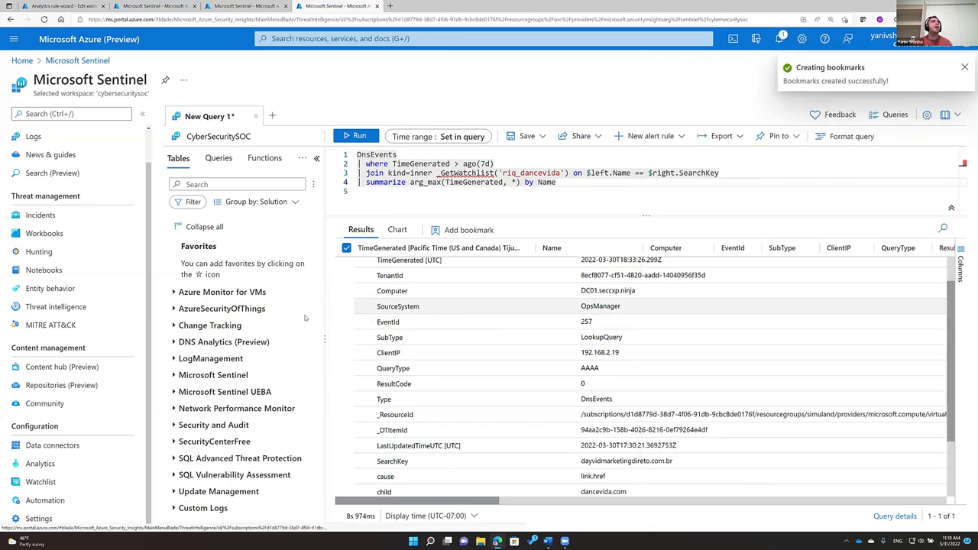
# Go to the Hunting bookmarks, discarding the unsaved query edits, and show the details of the DnsEvents – dancevida bookmark.
pyautogui.click(47, 253)
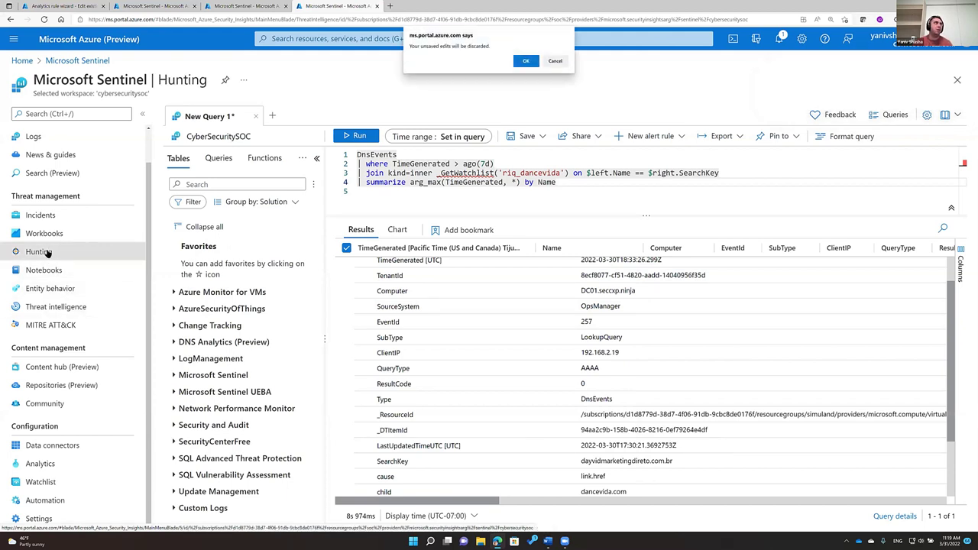
pyautogui.press('Return')
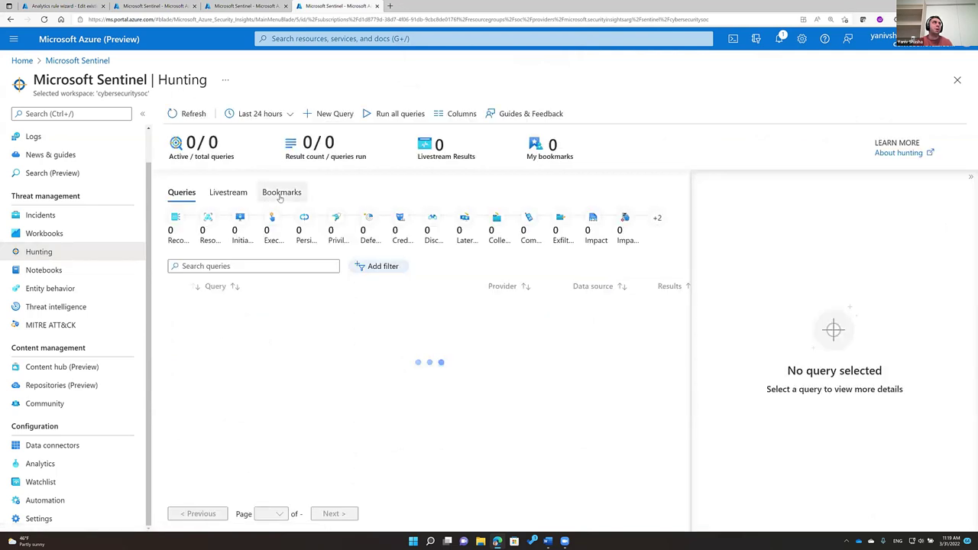
pyautogui.click(280, 194)
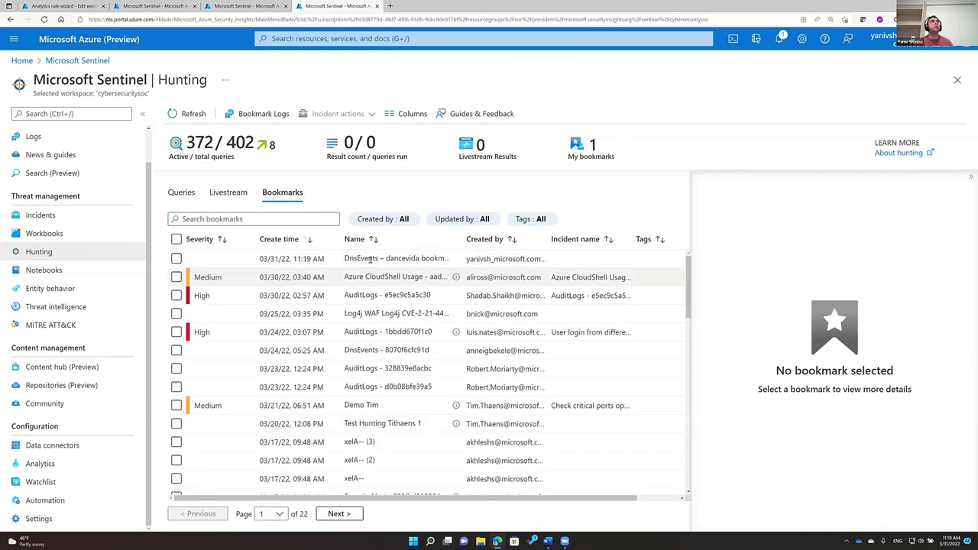
pyautogui.click(570, 260)
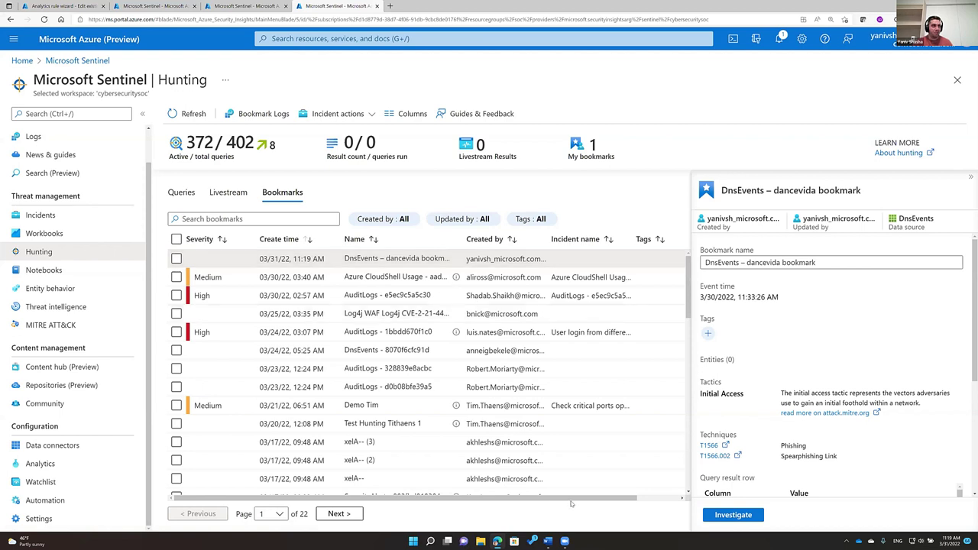
# Promote the DnsEvents – dancevida bookmark to a new incident with Medium severity and an empty description.
pyautogui.moveTo(571, 499); pyautogui.dragTo(616, 499)
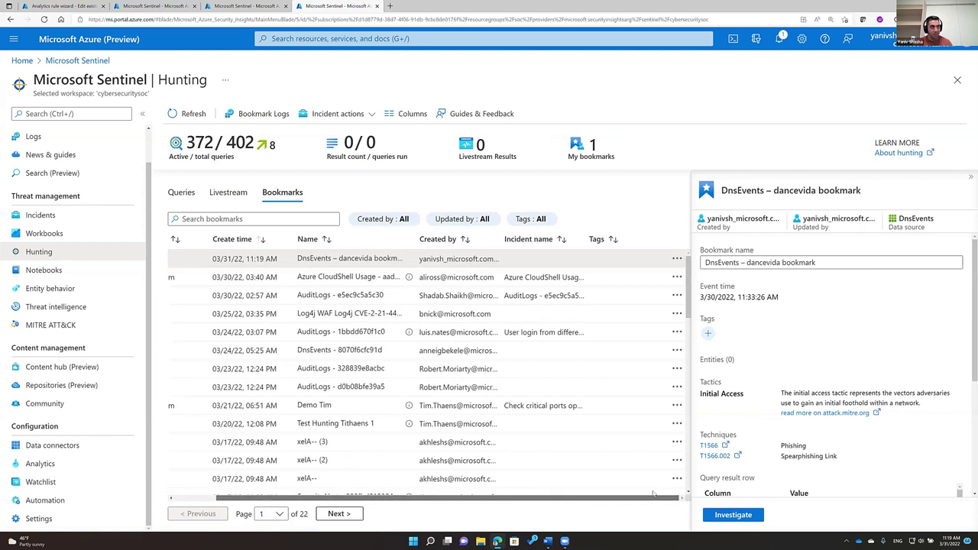
pyautogui.click(678, 258)
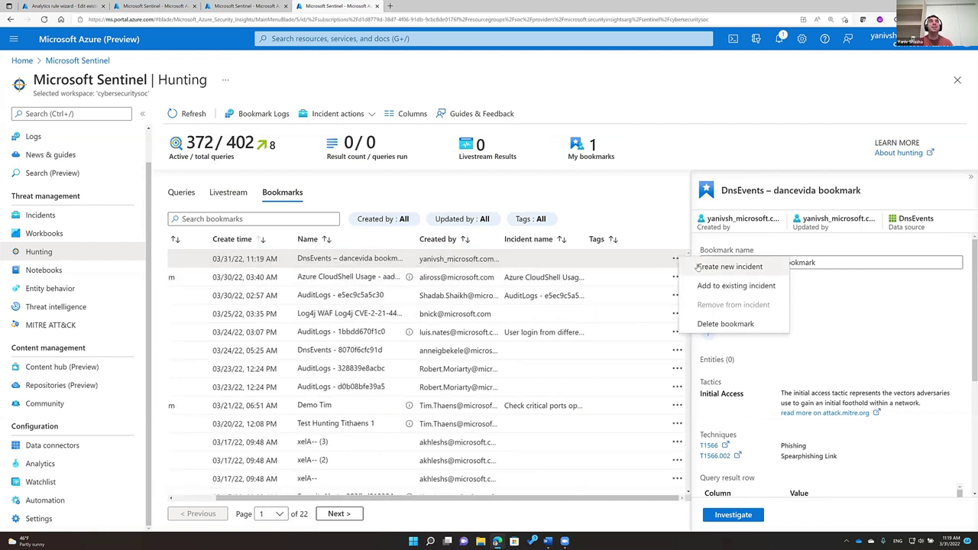
pyautogui.click(730, 267)
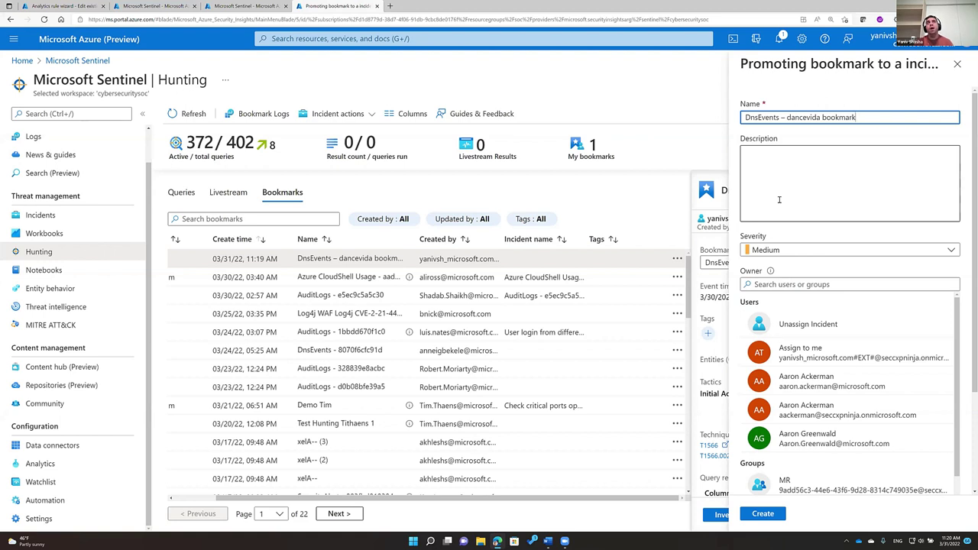
pyautogui.click(779, 199)
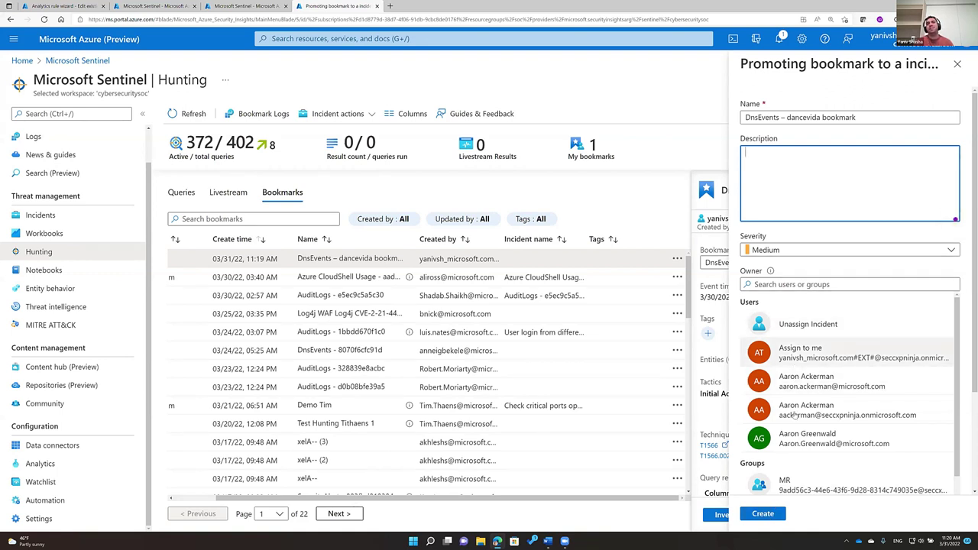
pyautogui.click(763, 514)
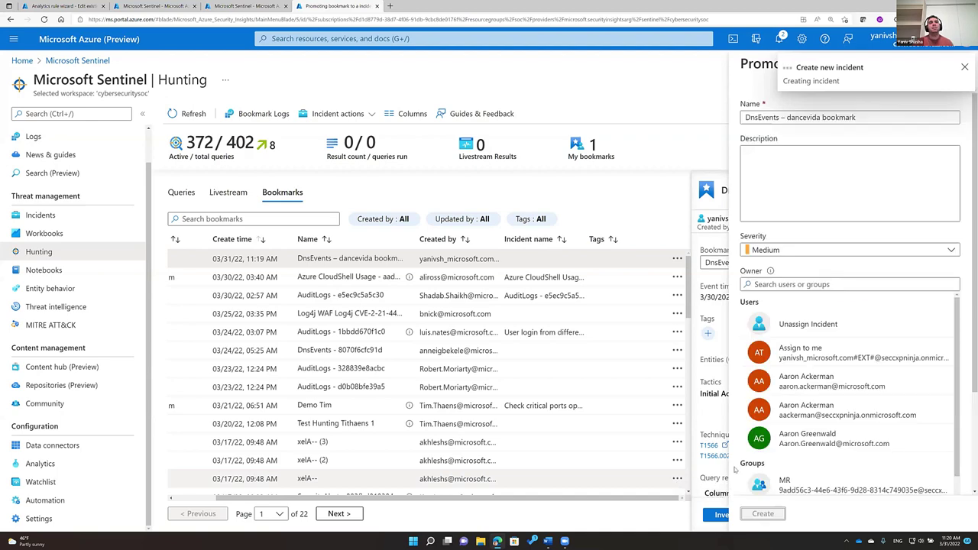
# Refresh the Sentinel incidents list and show the details of the new DnsEvents – dancevida bookmark incident.
pyautogui.click(57, 217)
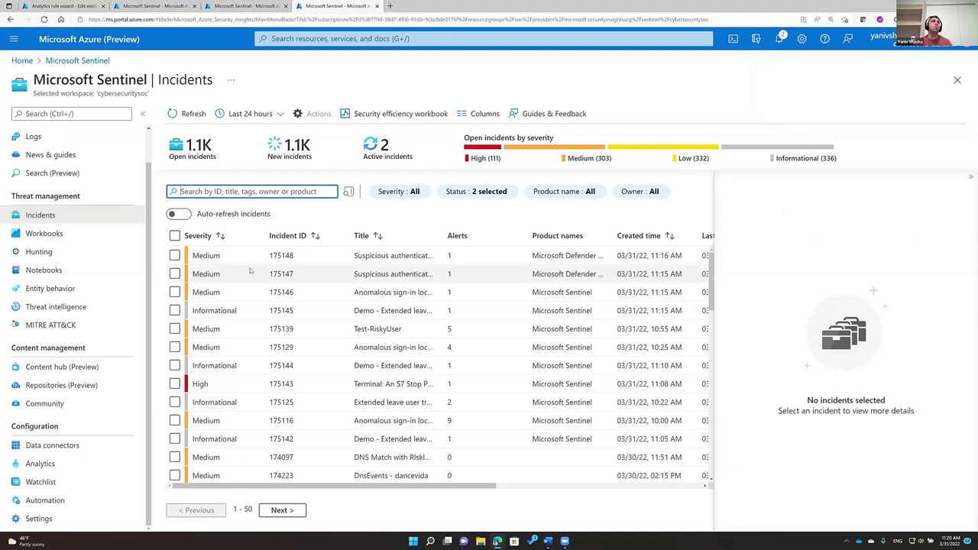
pyautogui.click(188, 115)
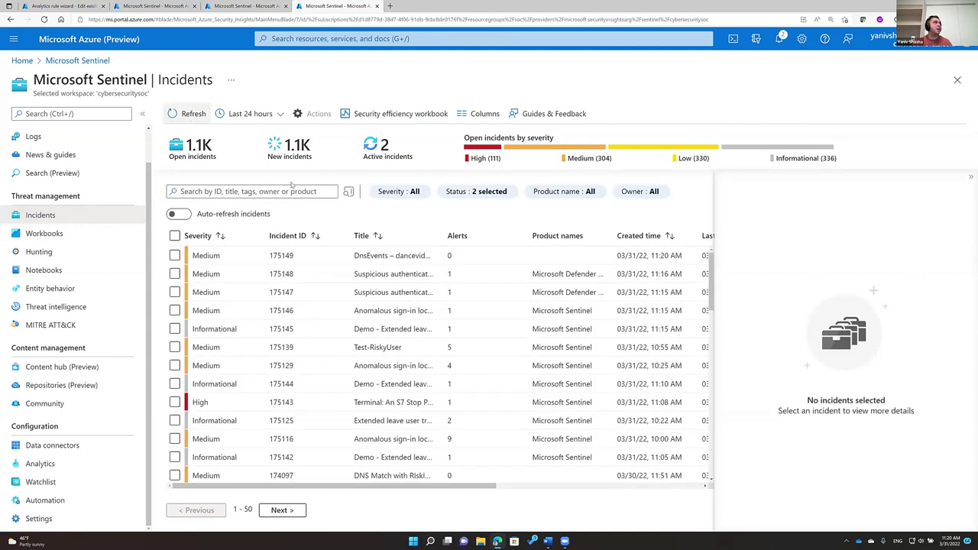
pyautogui.click(385, 256)
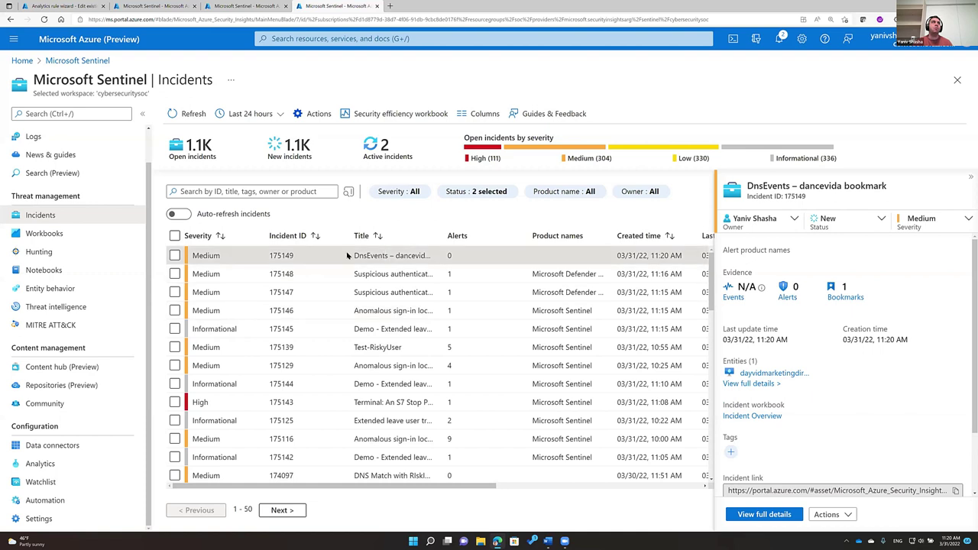
# Find the FortiGate playbook with the search text "for" and run BlockIP-FortiGate on the dancevida bookmark incident.
pyautogui.rightClick(349, 257)
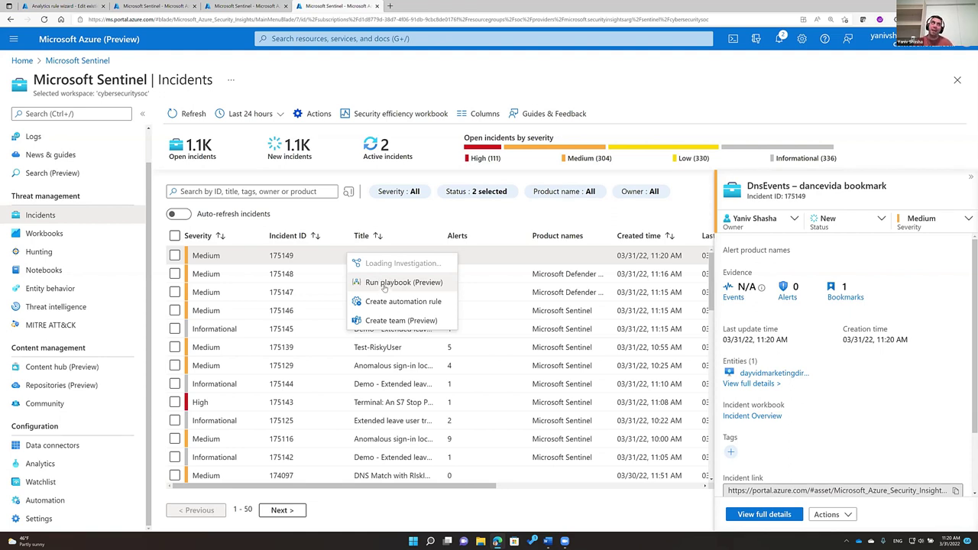
pyautogui.click(386, 285)
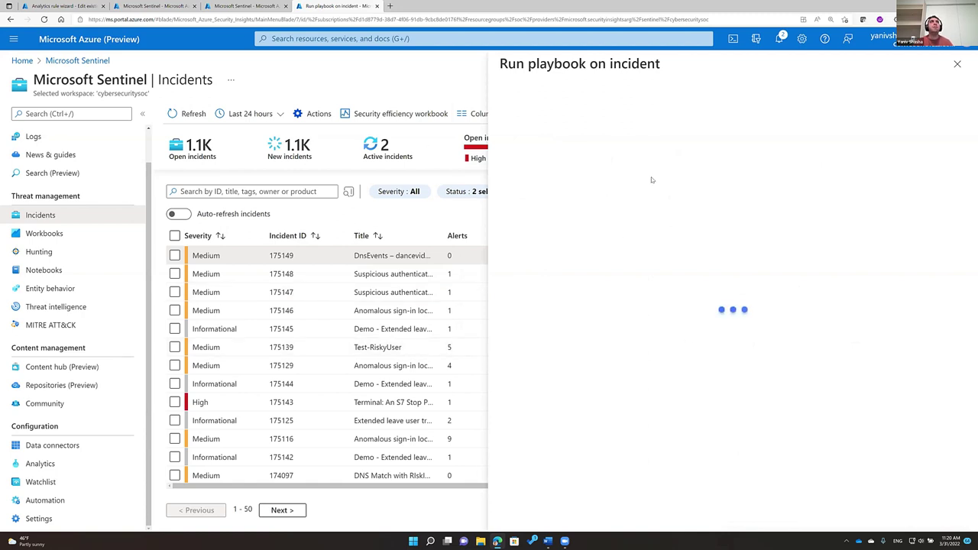
pyautogui.click(542, 161)
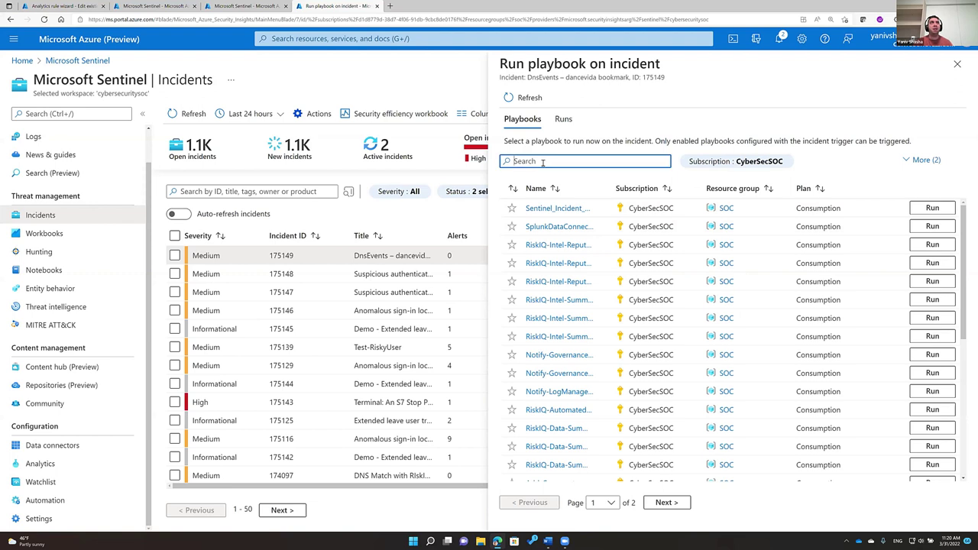
pyautogui.write('t')
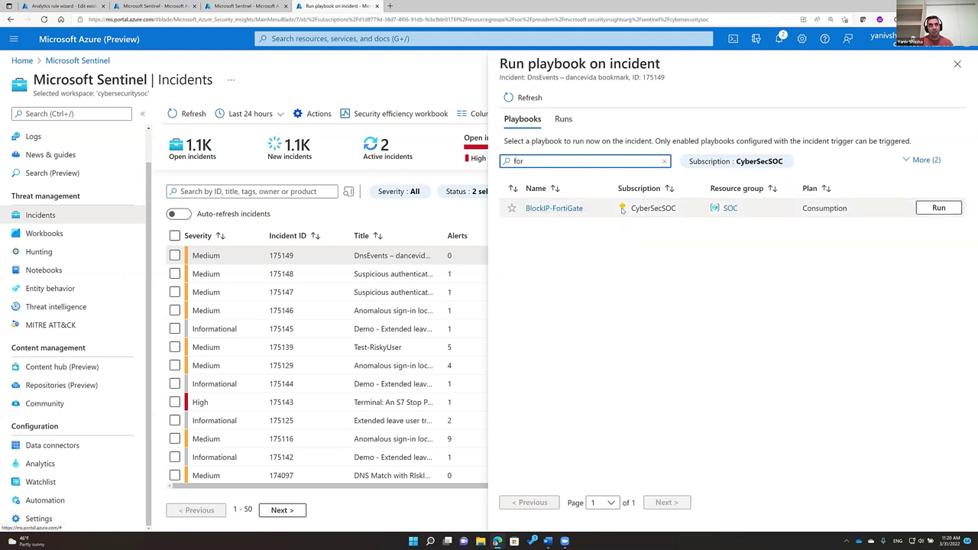
pyautogui.click(938, 208)
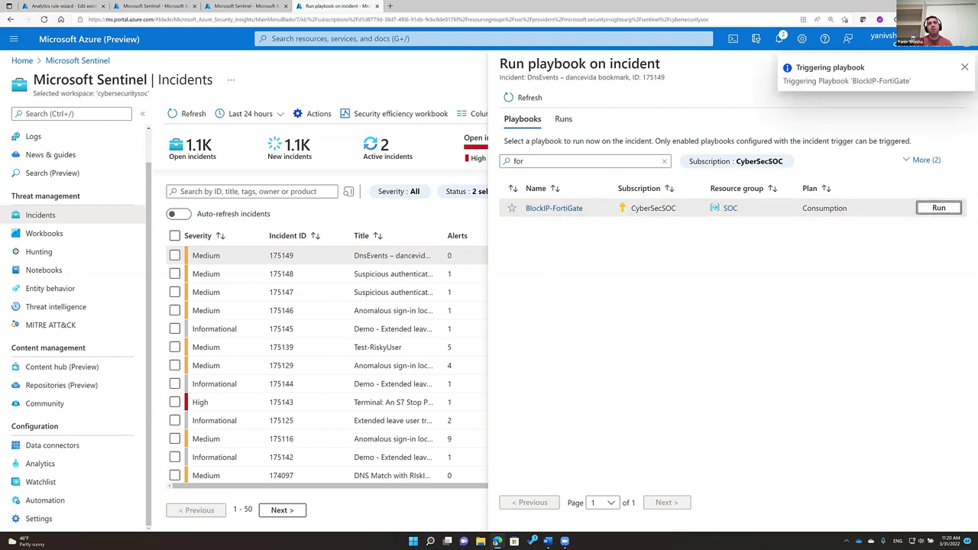
# Find the user-blocking playbook with the search text "user" and run Block-AADUser-Incident on the dancevida bookmark incident.
pyautogui.click(553, 159)
pyautogui.doubleClick(553, 159)
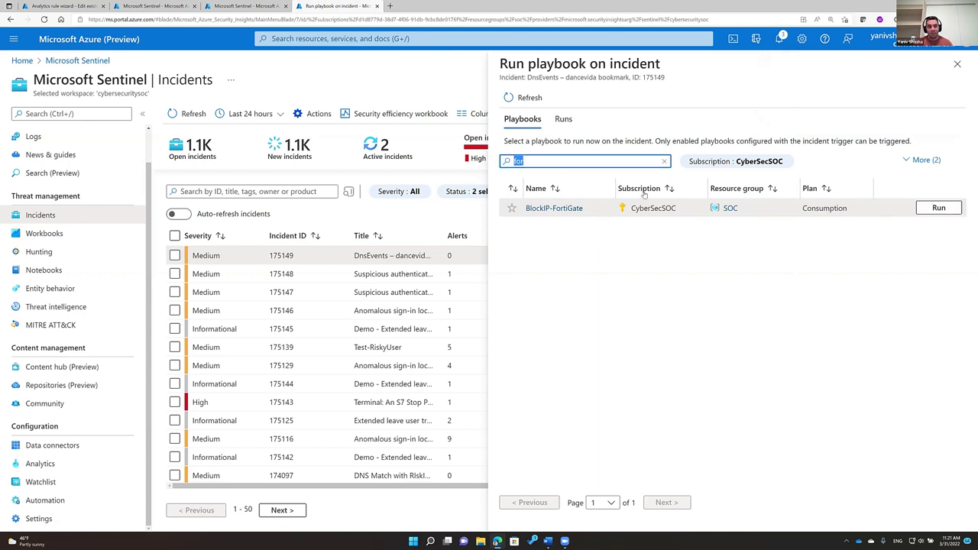
pyautogui.write('add')
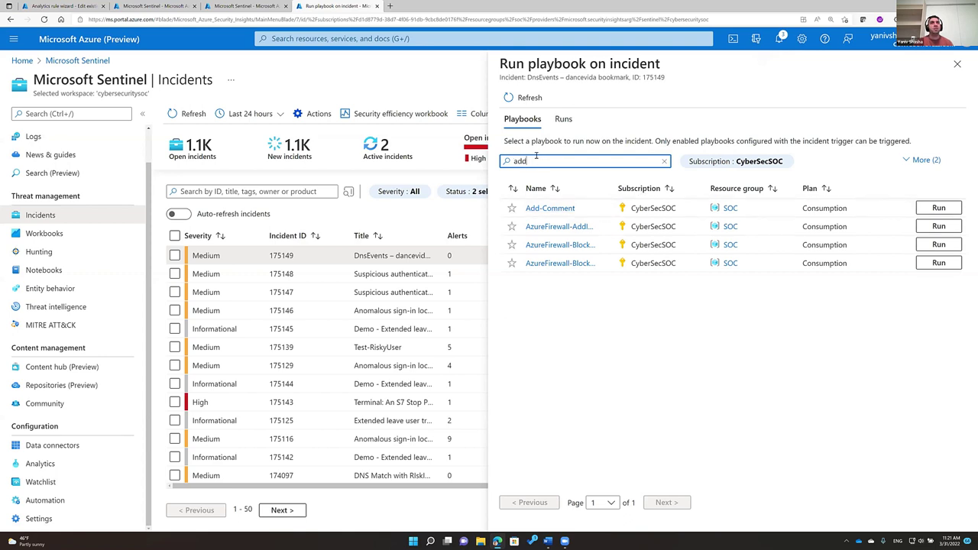
pyautogui.doubleClick(505, 162)
pyautogui.write('user')
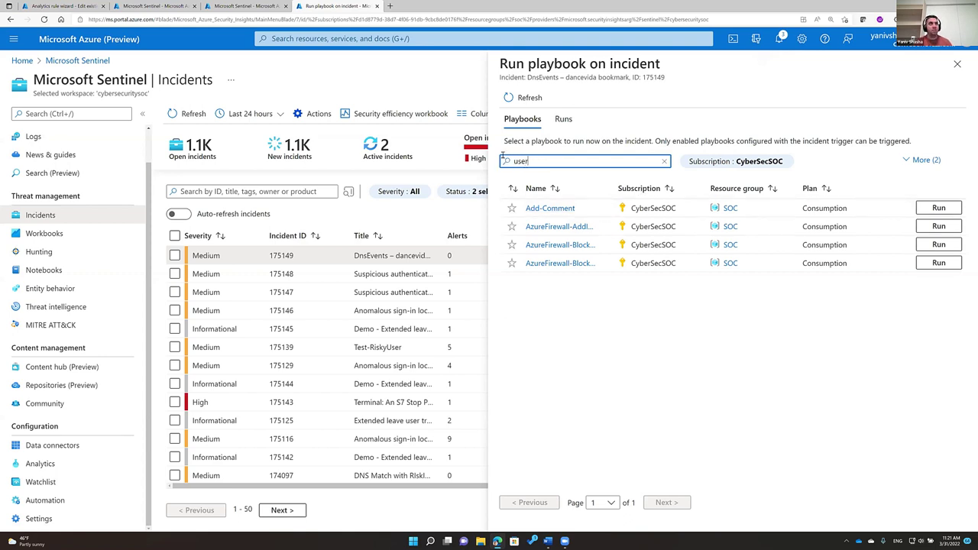
pyautogui.click(952, 209)
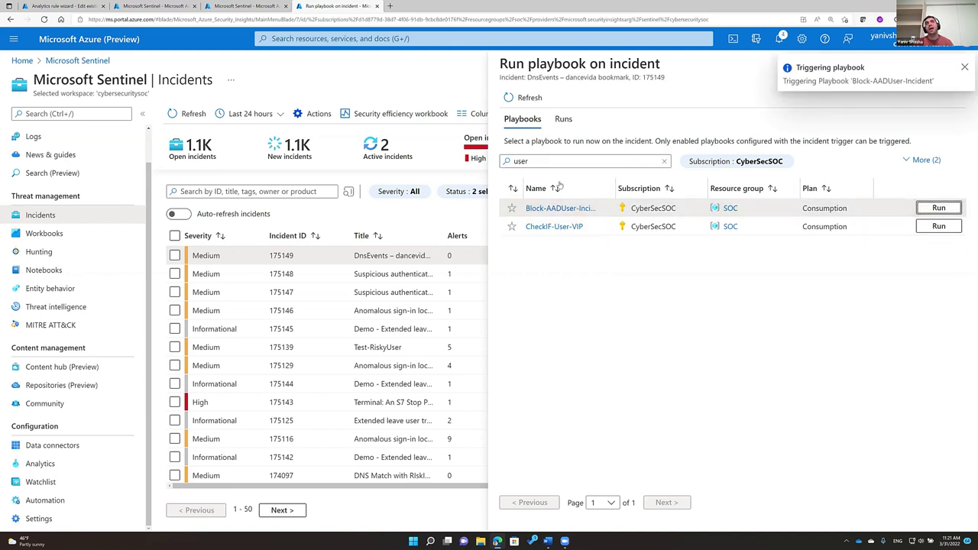
# Find the domain playbooks with the search text "domain", run Block-Domain-On-Endpoint on the incident, and close the playbook pane.
pyautogui.doubleClick(520, 161)
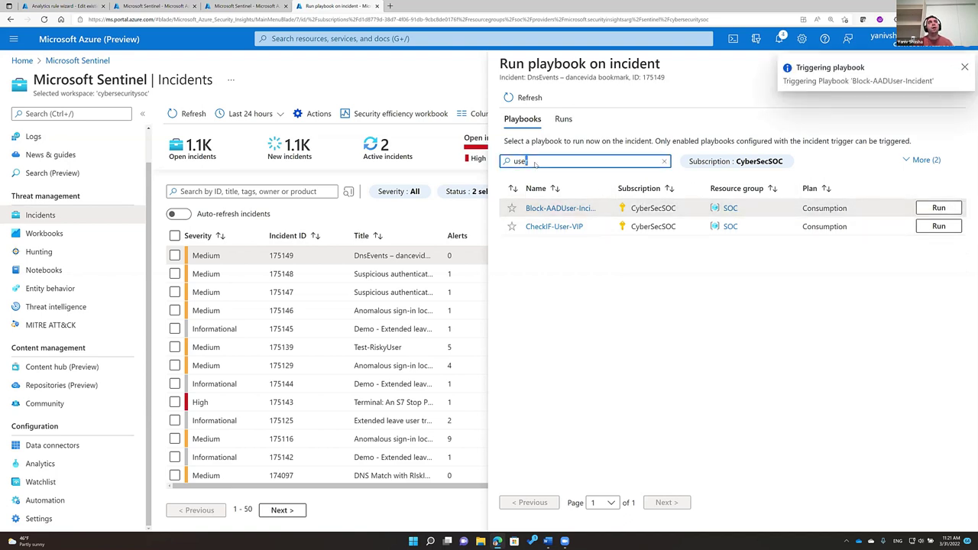
pyautogui.write('domain')
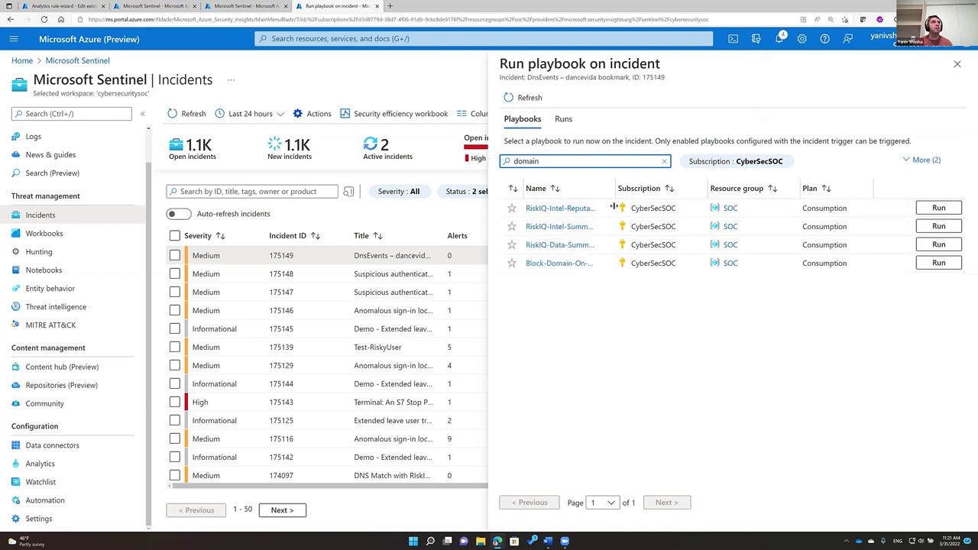
pyautogui.moveTo(660, 195); pyautogui.dragTo(737, 195)
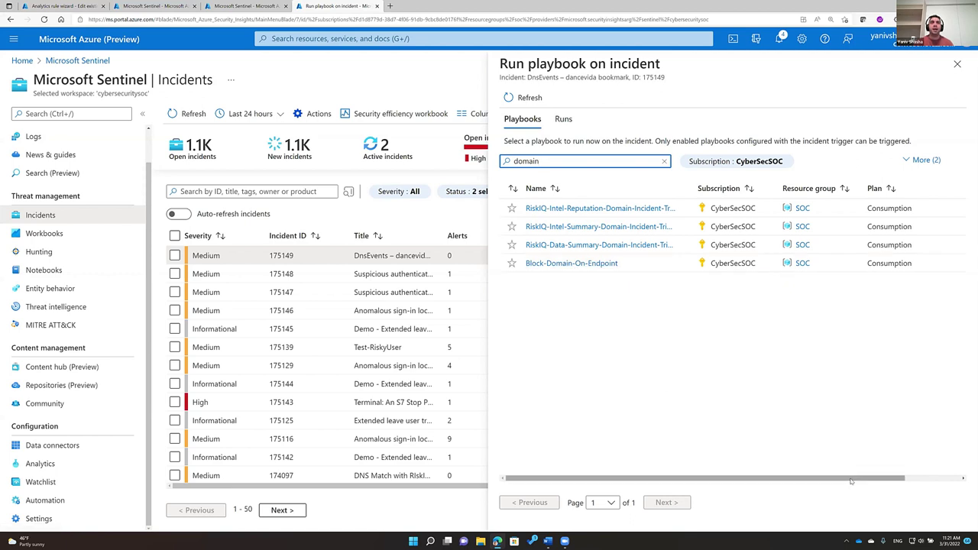
pyautogui.moveTo(858, 479); pyautogui.dragTo(914, 479)
pyautogui.click(937, 263)
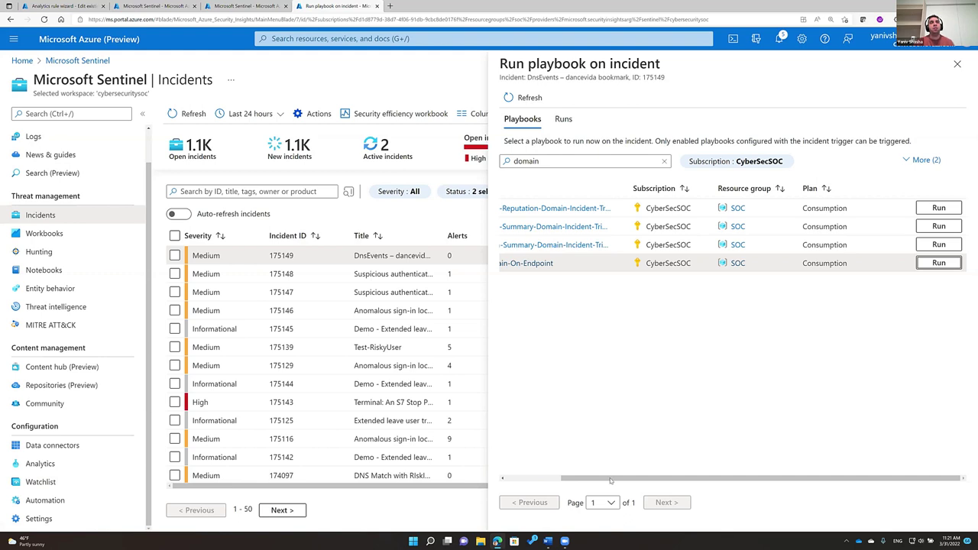
pyautogui.moveTo(611, 480); pyautogui.dragTo(540, 479)
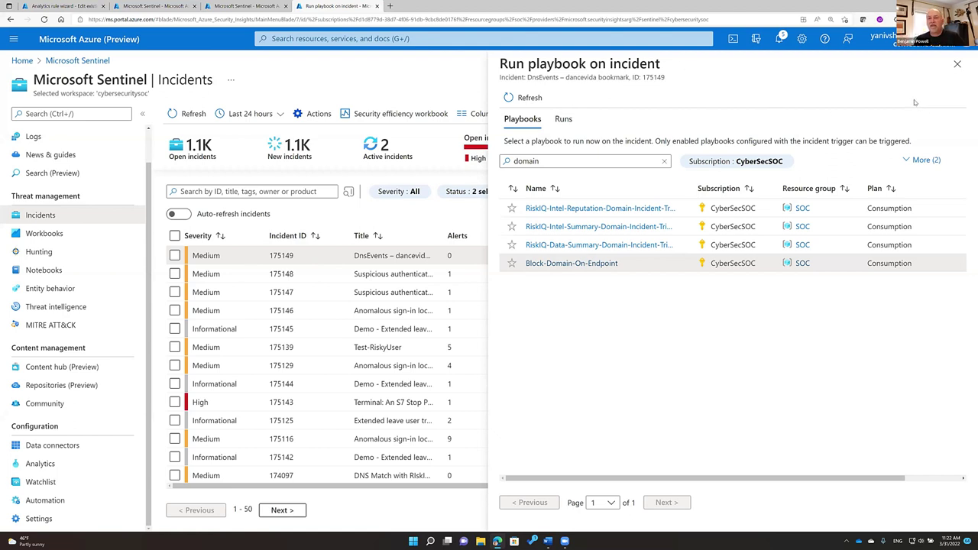
pyautogui.click(957, 64)
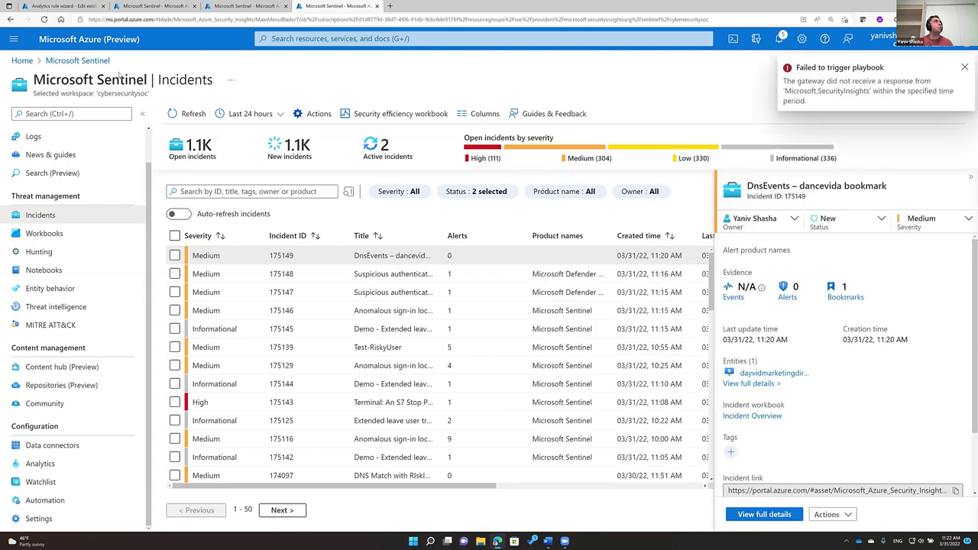
# Go to the Sentinel Logs and start a new query on the SecurityEvent table.
pyautogui.scroll(1, 50, 183)
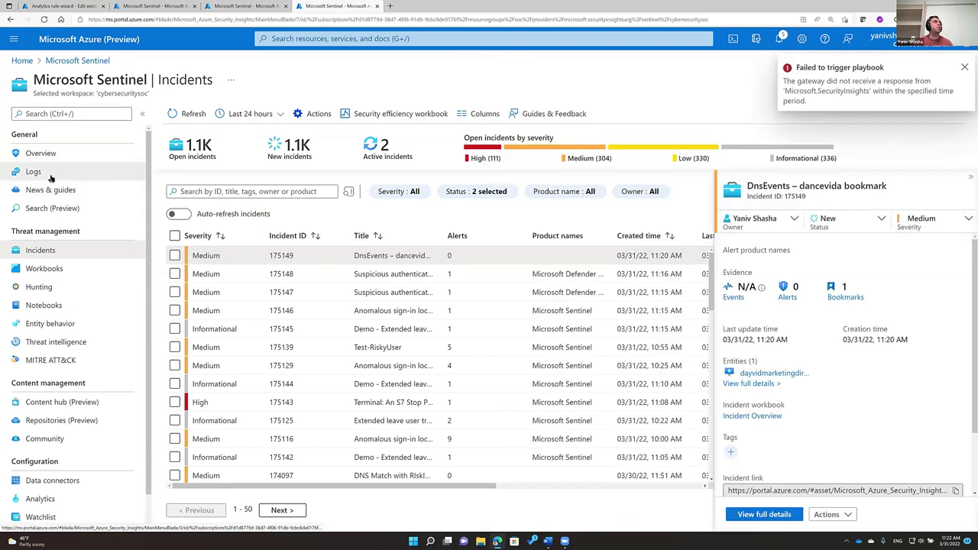
pyautogui.click(34, 172)
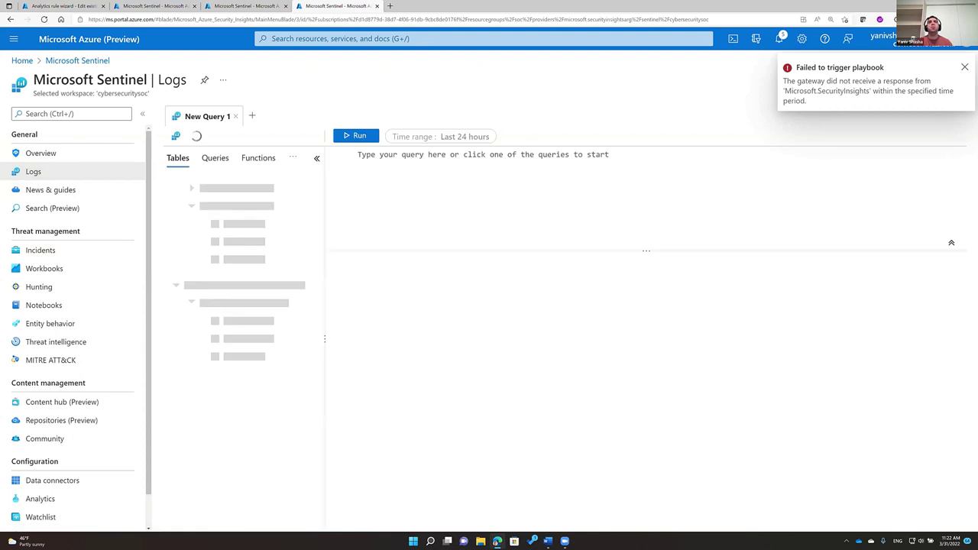
pyautogui.click(388, 169)
pyautogui.write('securi')
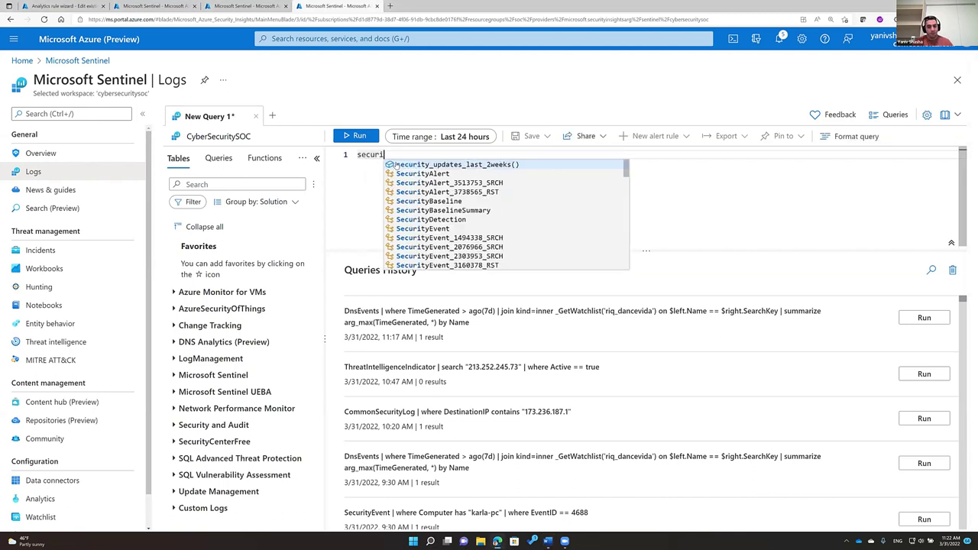
pyautogui.write('ty')
pyautogui.press('Down')
pyautogui.press('Down')
pyautogui.press('Down')
pyautogui.press('Down')
pyautogui.press('Down')
pyautogui.press('Down')
pyautogui.press('Down')
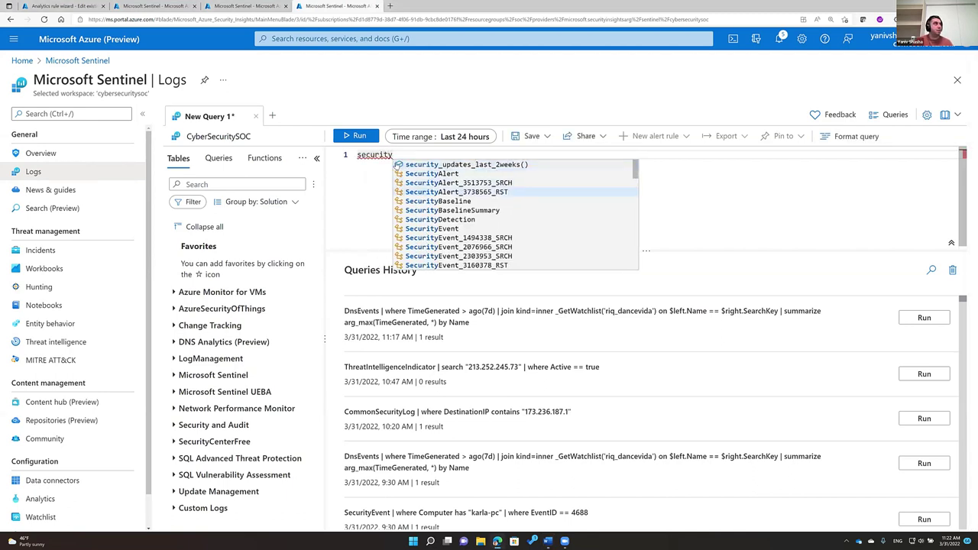
pyautogui.press('Return')
pyautogui.press('Return')
# Filter the SecurityEvent query to rows where EventID == 4688.
pyautogui.write('| ')
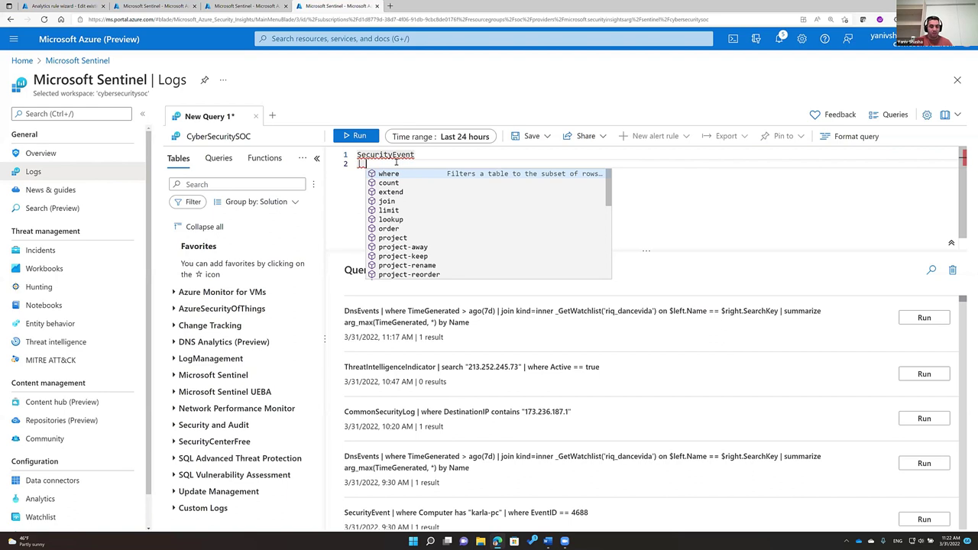
pyautogui.write('where event')
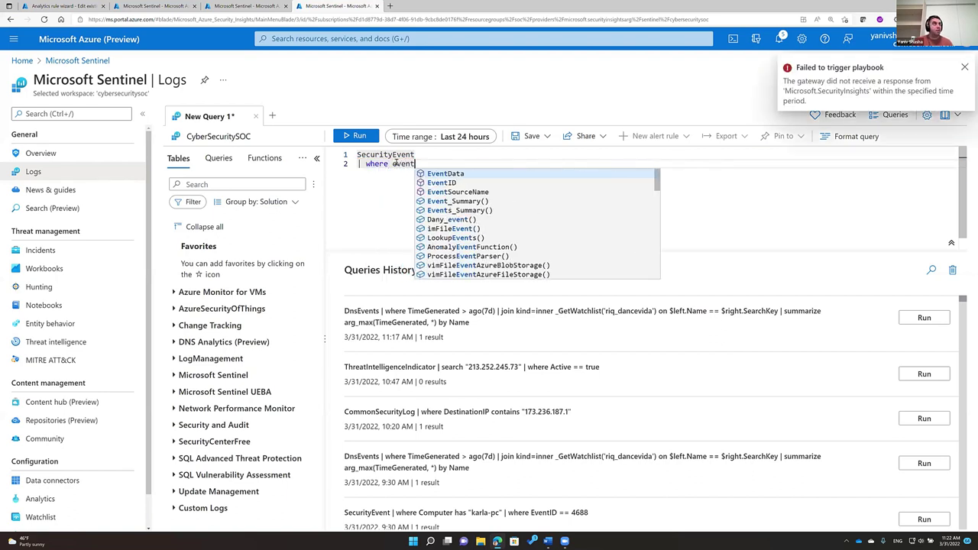
pyautogui.press('Down')
pyautogui.press('Return')
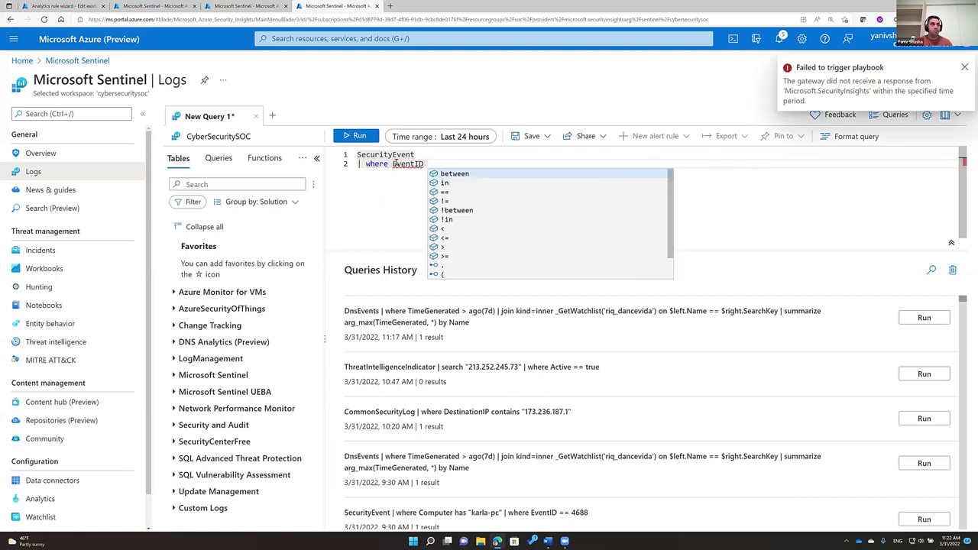
pyautogui.write('==')
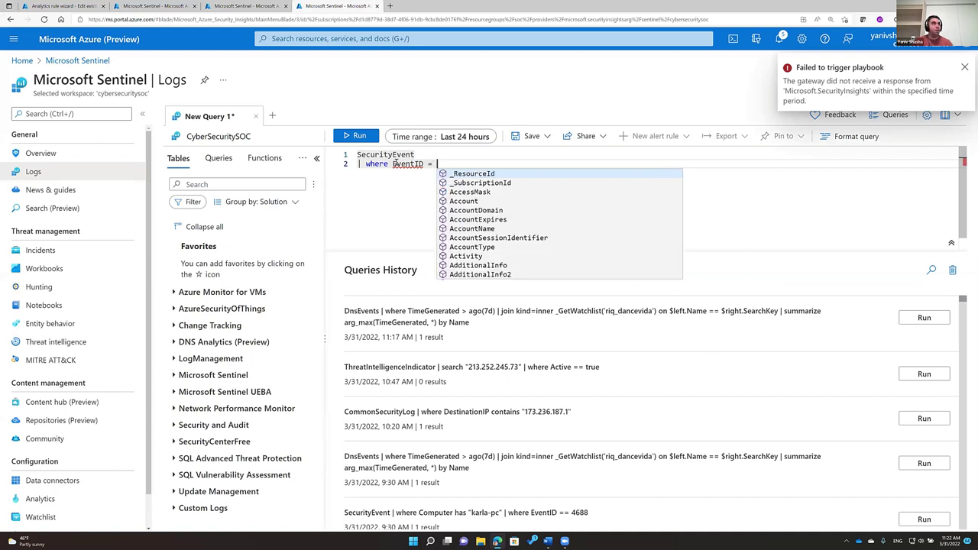
pyautogui.press('Escape')
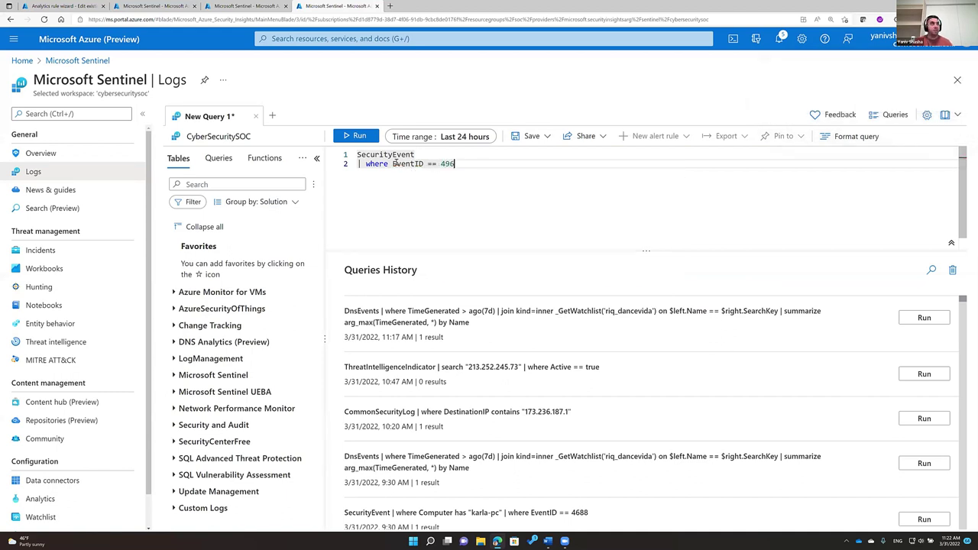
pyautogui.write('4688')
pyautogui.press('Return')
# Add a where condition that Account contains the first four letters of the affected user's first name, and run the query.
pyautogui.write('| ')
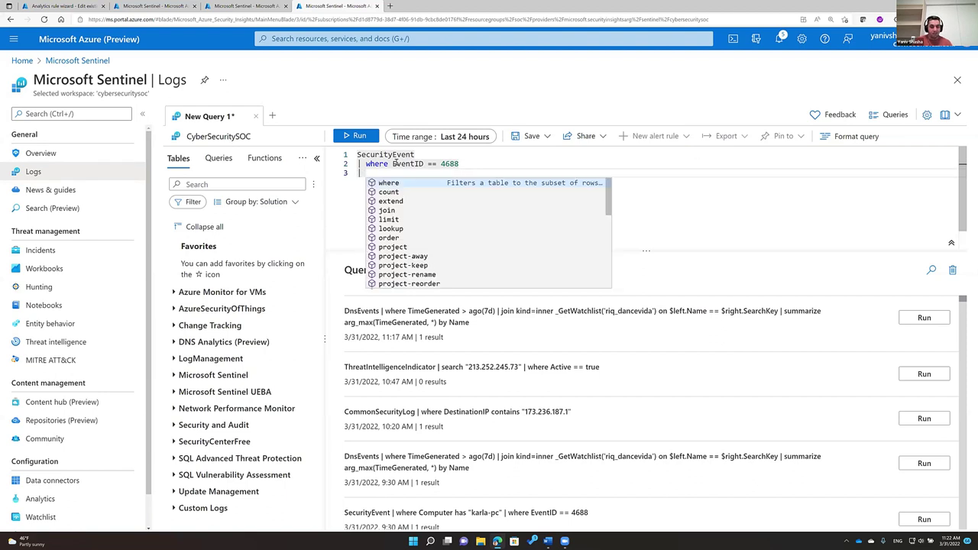
pyautogui.write('where ')
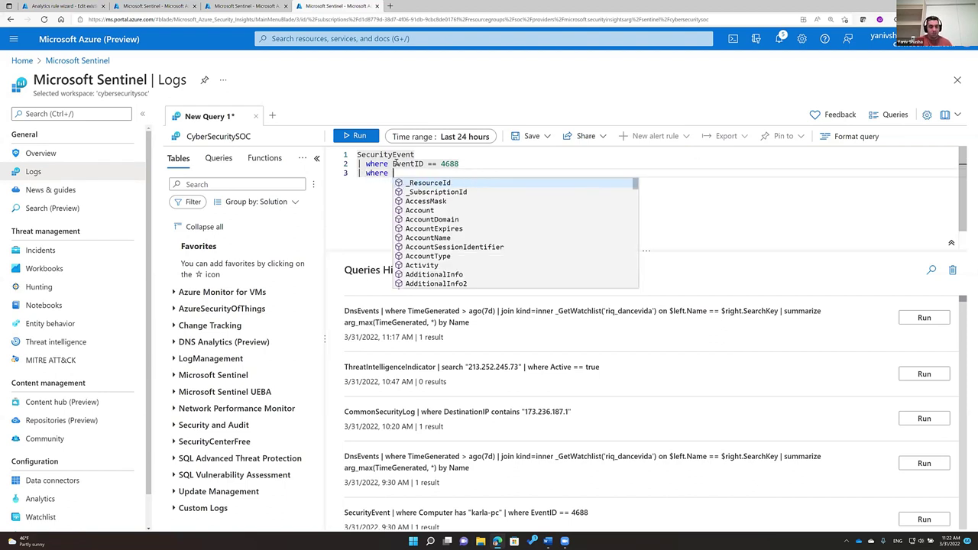
pyautogui.write('accou')
pyautogui.write('nt')
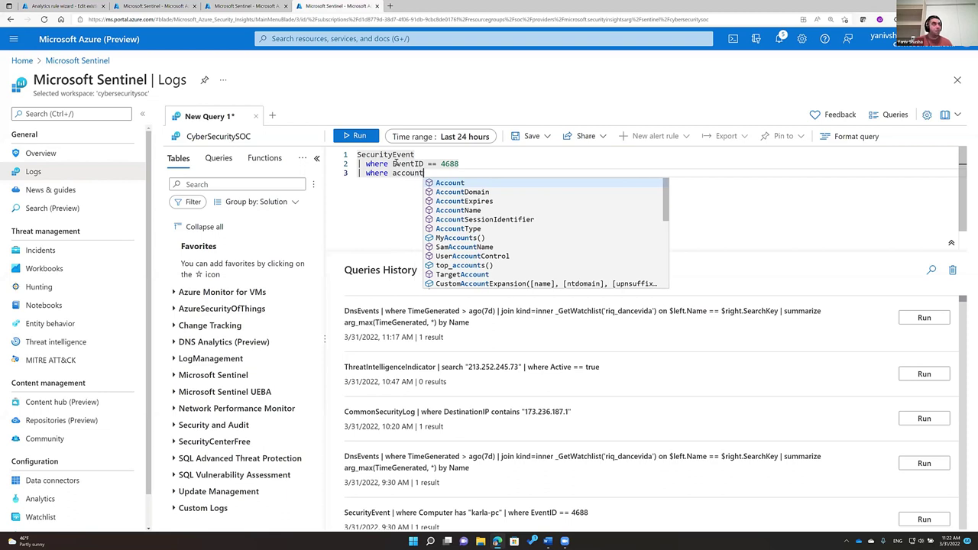
pyautogui.press('Tab')
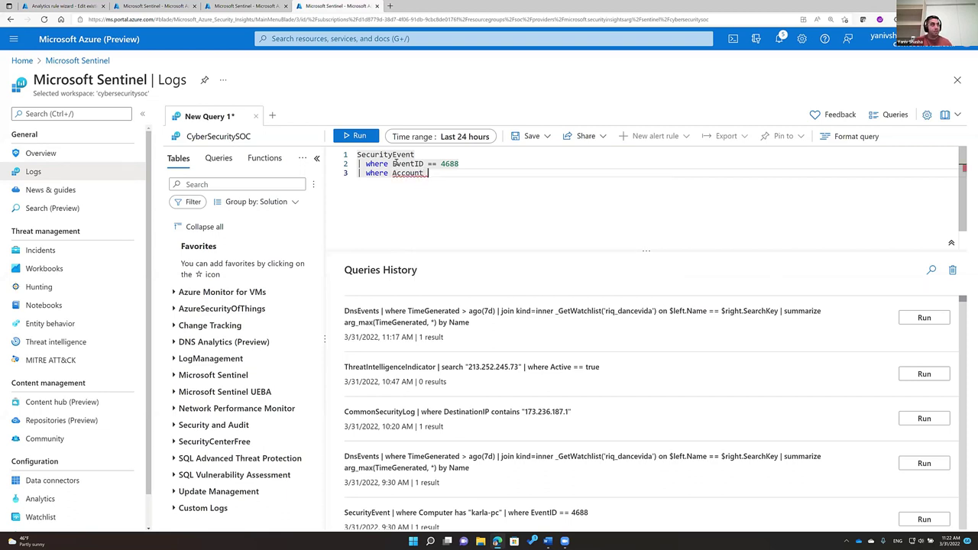
pyautogui.write('contains ""ben')
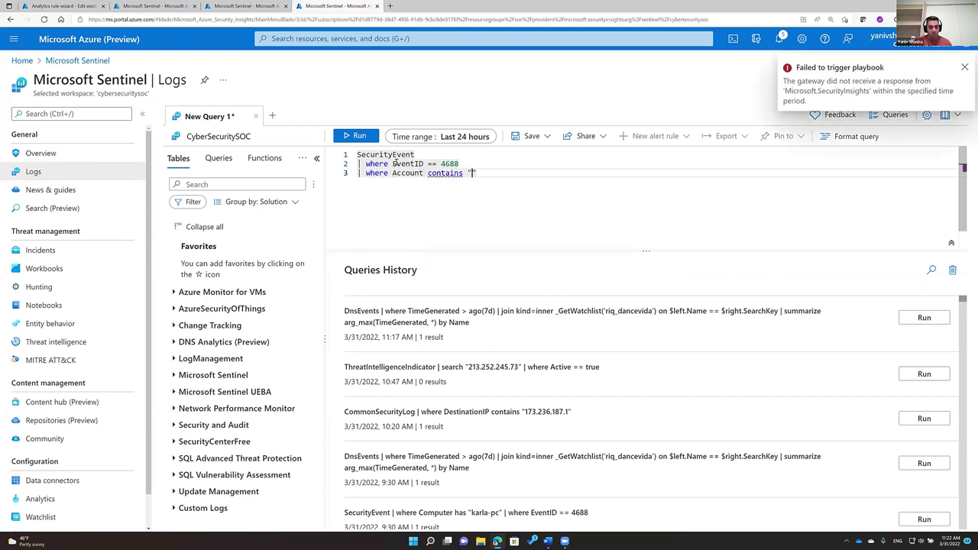
pyautogui.write('j')
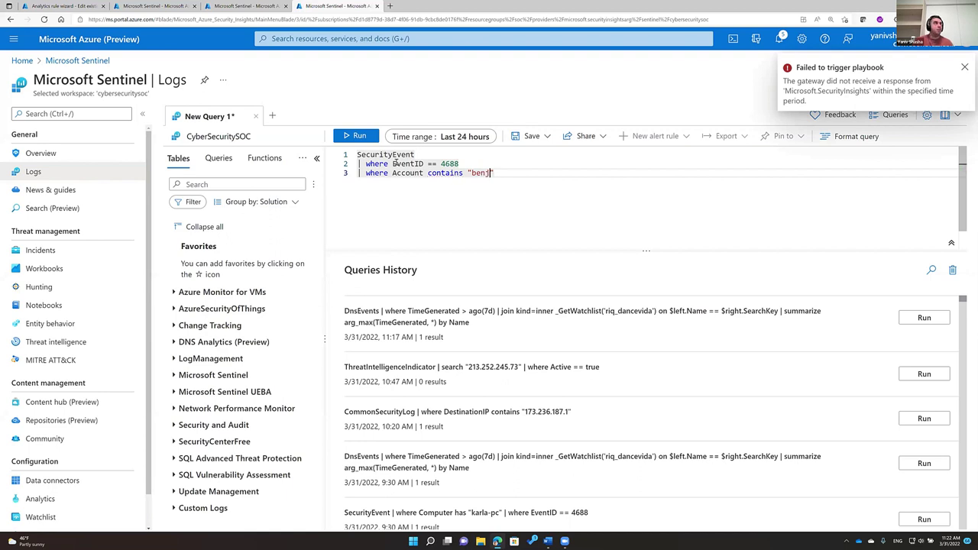
pyautogui.click(359, 136)
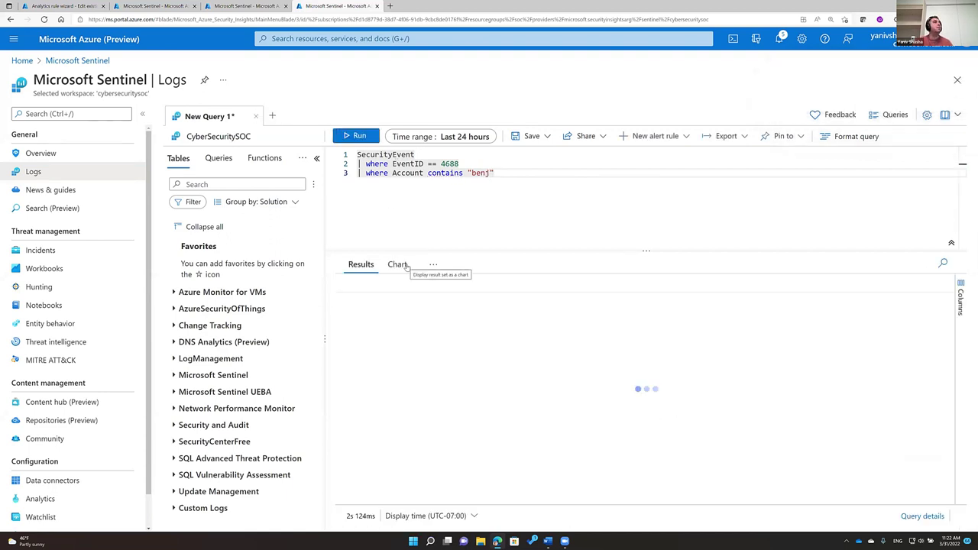
# Expand the returned event in an enlarged results area and examine its command line, process name and subject account fields.
pyautogui.click(361, 303)
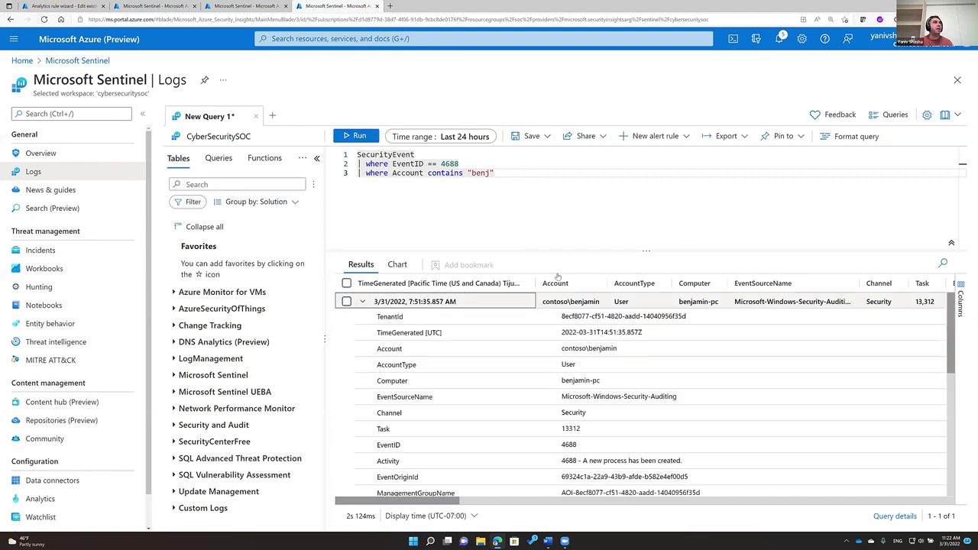
pyautogui.moveTo(603, 250); pyautogui.dragTo(566, 198)
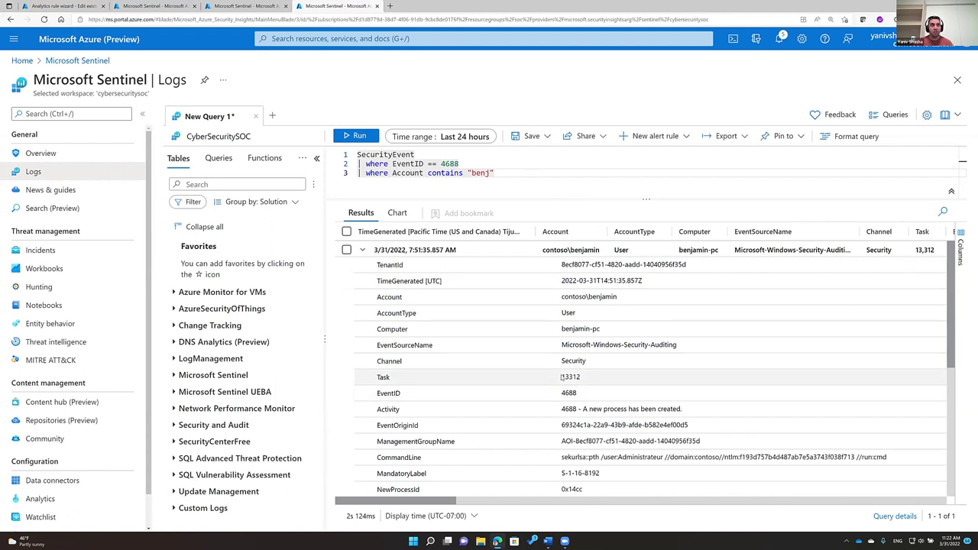
pyautogui.scroll(-2, 594, 412)
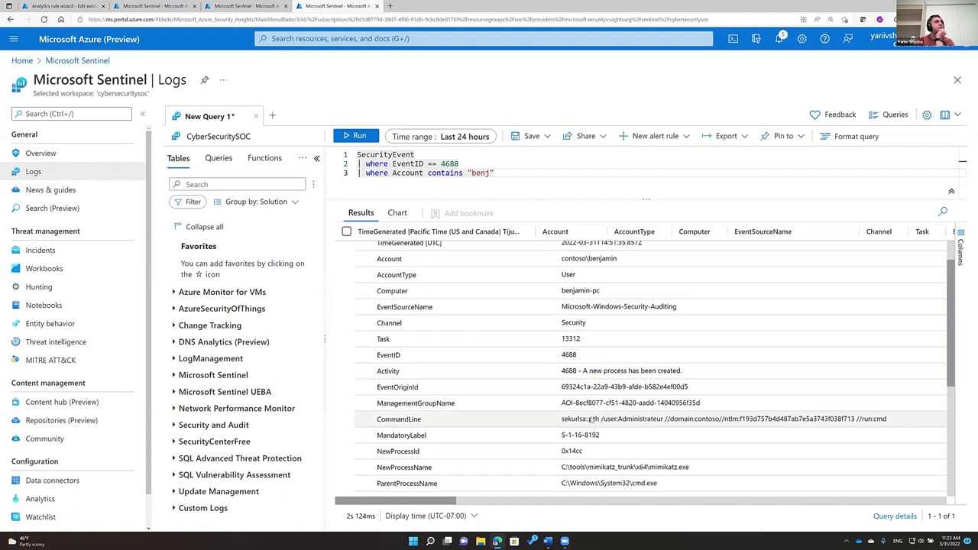
pyautogui.scroll(-1, 590, 419)
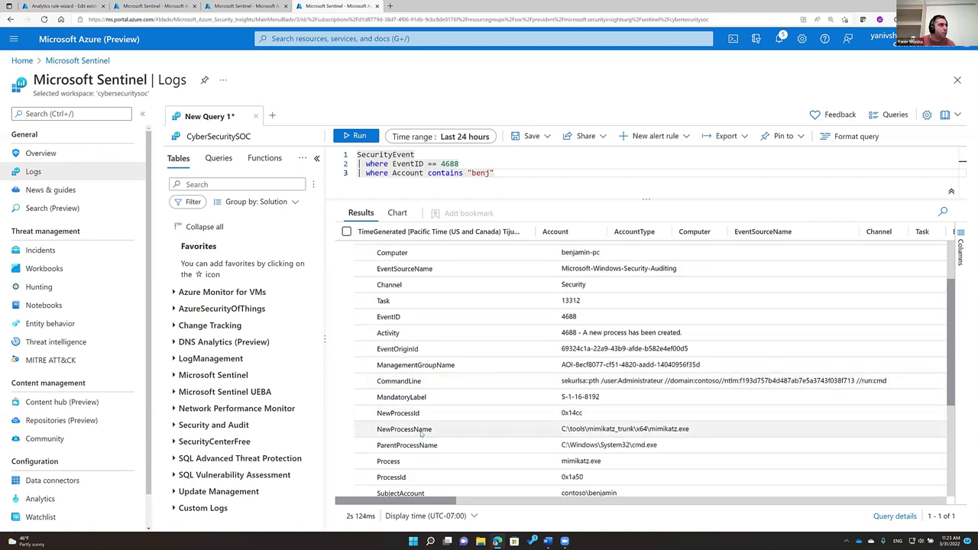
pyautogui.click(654, 433)
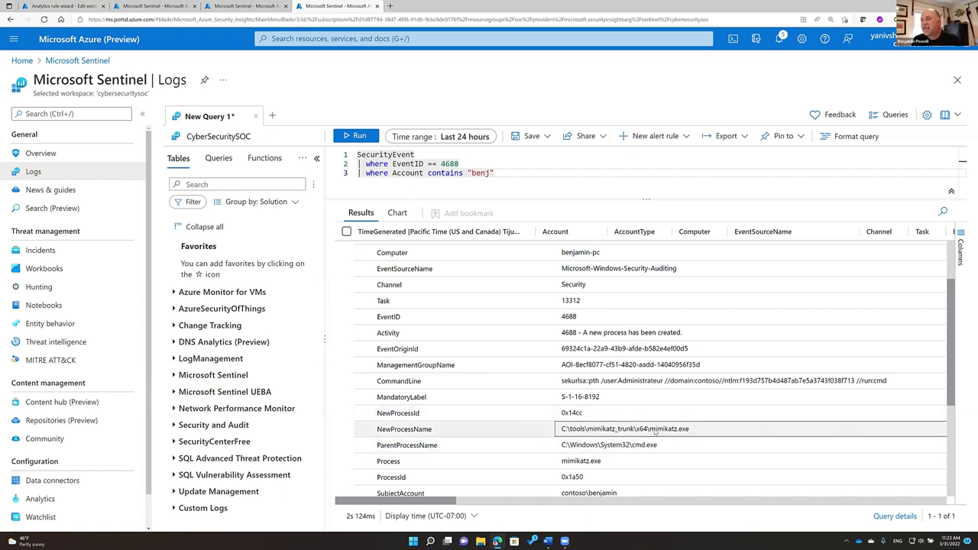
pyautogui.doubleClick(654, 431)
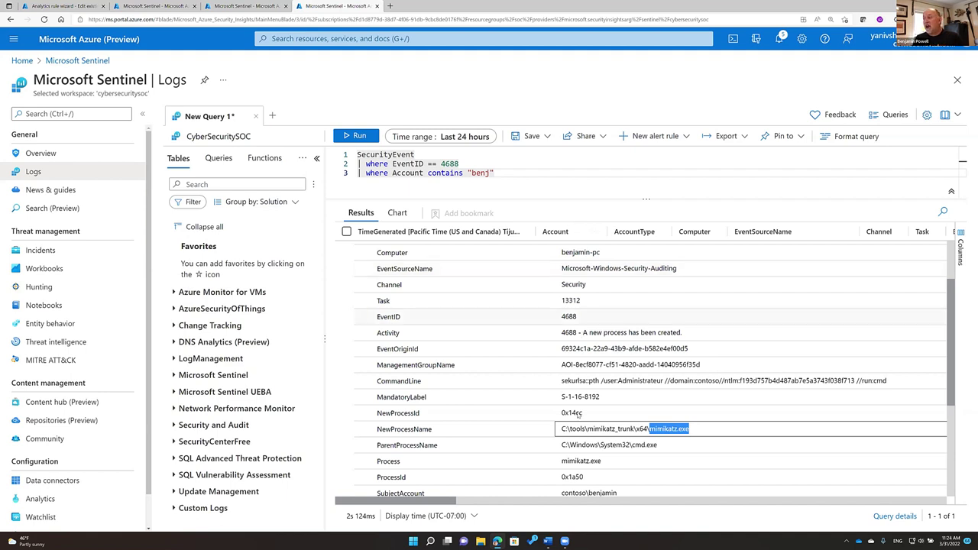
pyautogui.scroll(-1, 582, 420)
pyautogui.scroll(-1, 582, 422)
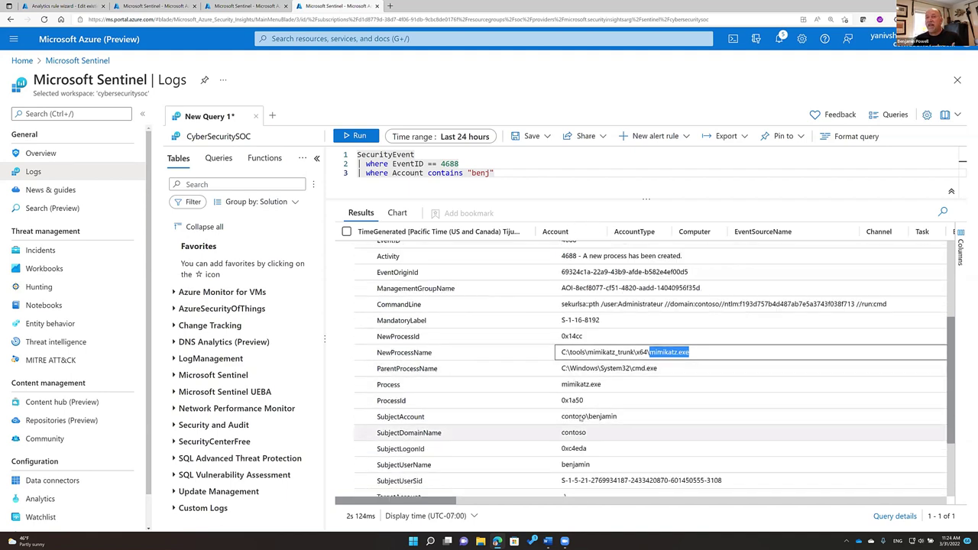